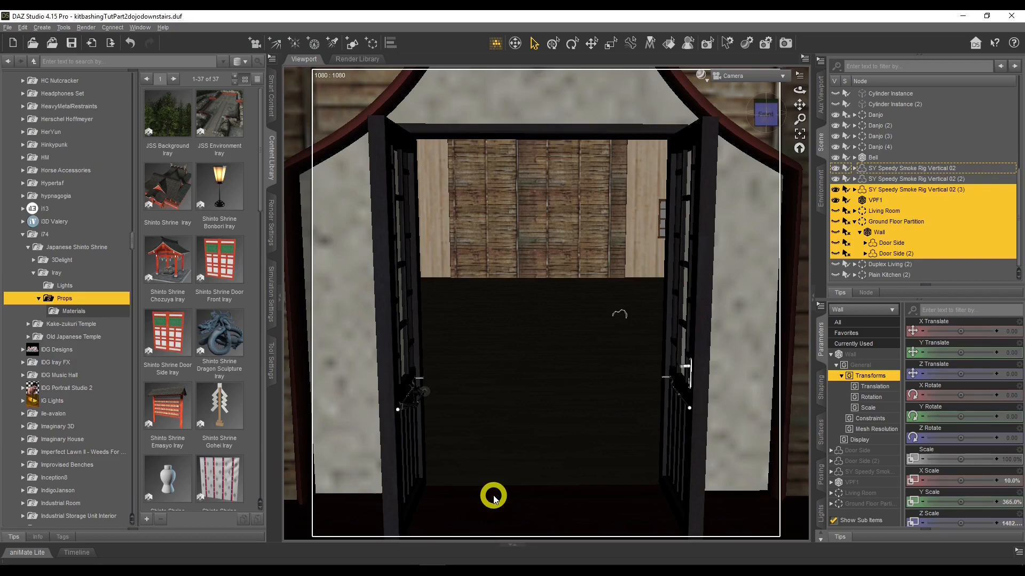
Switch to the Photo Viewer and open the hand-drawn scene sketch for reference
{"action": "left_click", "coordinate": [458, 573]}
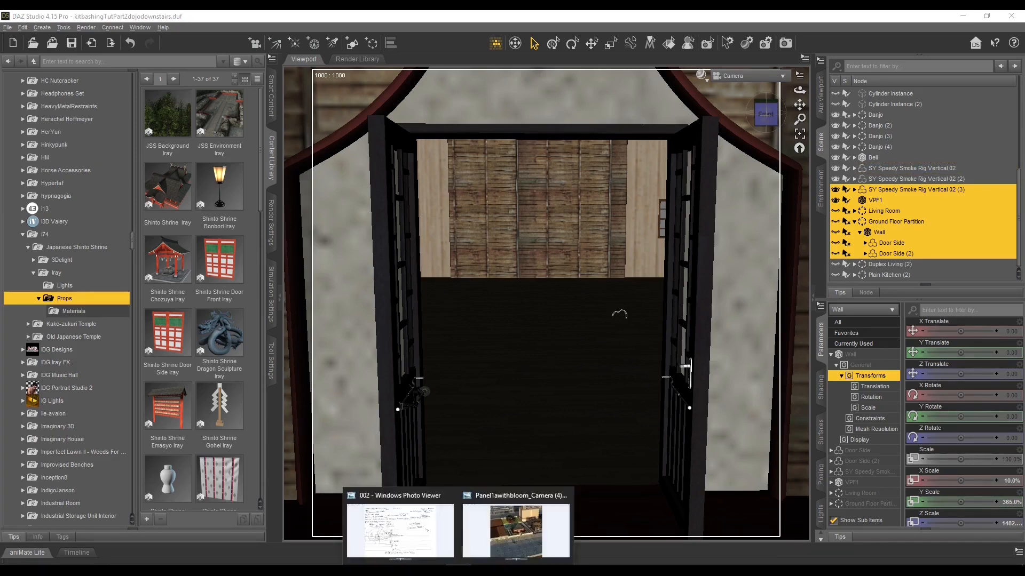
{"action": "left_click", "coordinate": [419, 549]}
{"action": "left_click", "coordinate": [608, 318]}
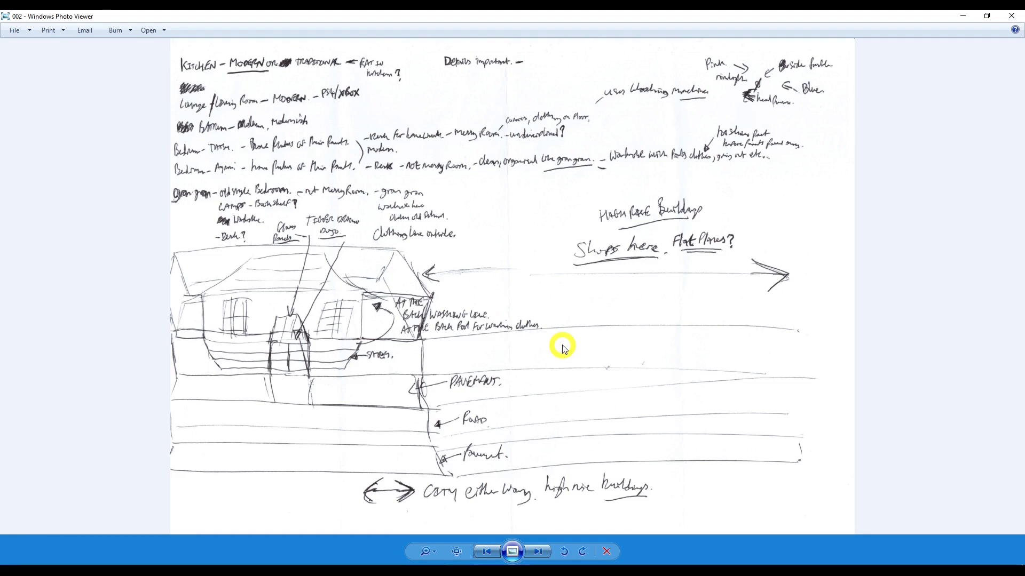
Flip between the sketch and the city render reference images
{"action": "left_click", "coordinate": [516, 560]}
{"action": "left_click", "coordinate": [516, 557]}
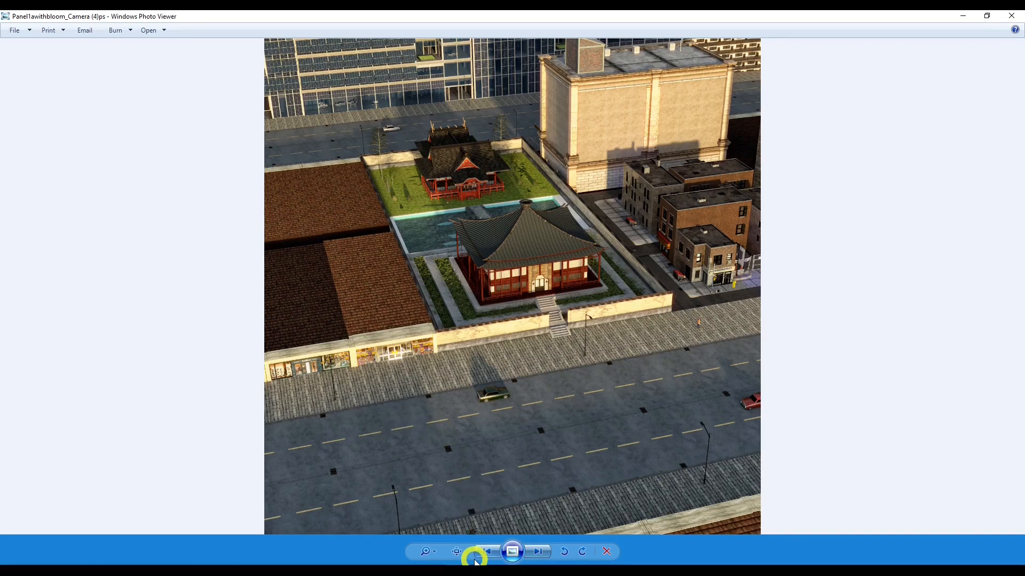
{"action": "mouse_move", "coordinate": [460, 561]}
{"action": "left_click", "coordinate": [441, 542]}
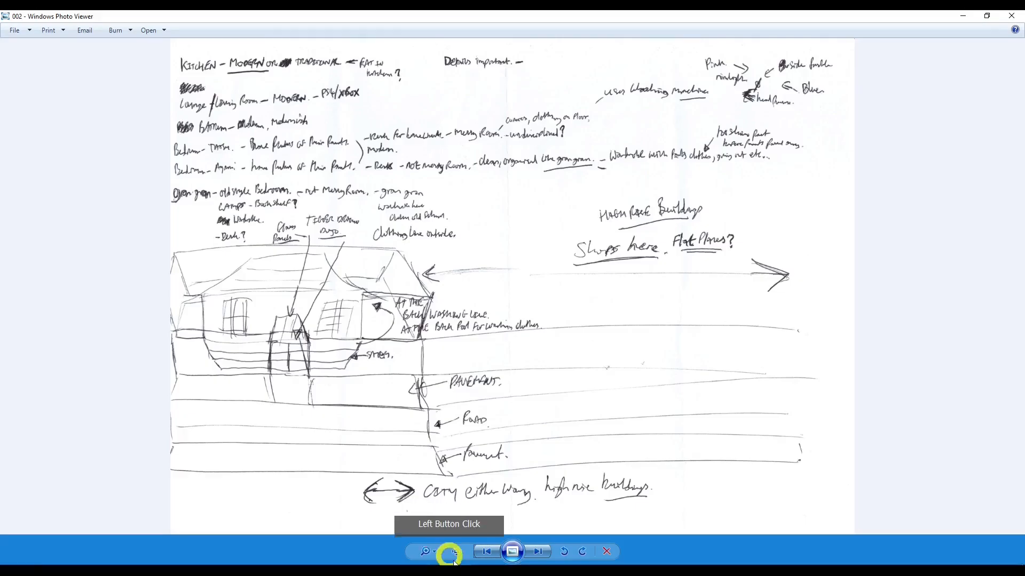
{"action": "left_click", "coordinate": [515, 534]}
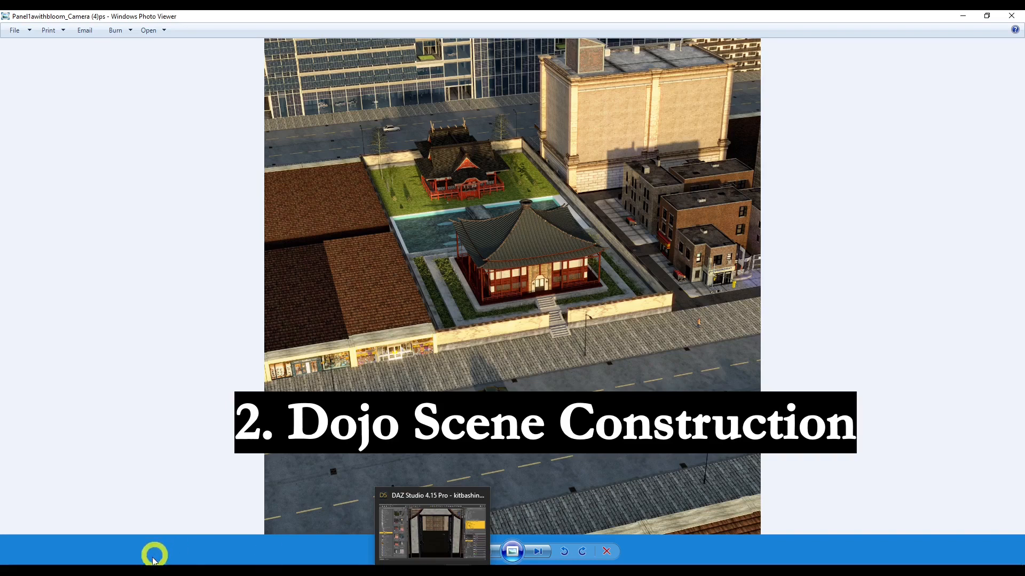
Switch to the browser and view an interior gallery image of the Martial Arts Dojo Bundle product page
{"action": "mouse_move", "coordinate": [437, 565]}
{"action": "left_click", "coordinate": [442, 552]}
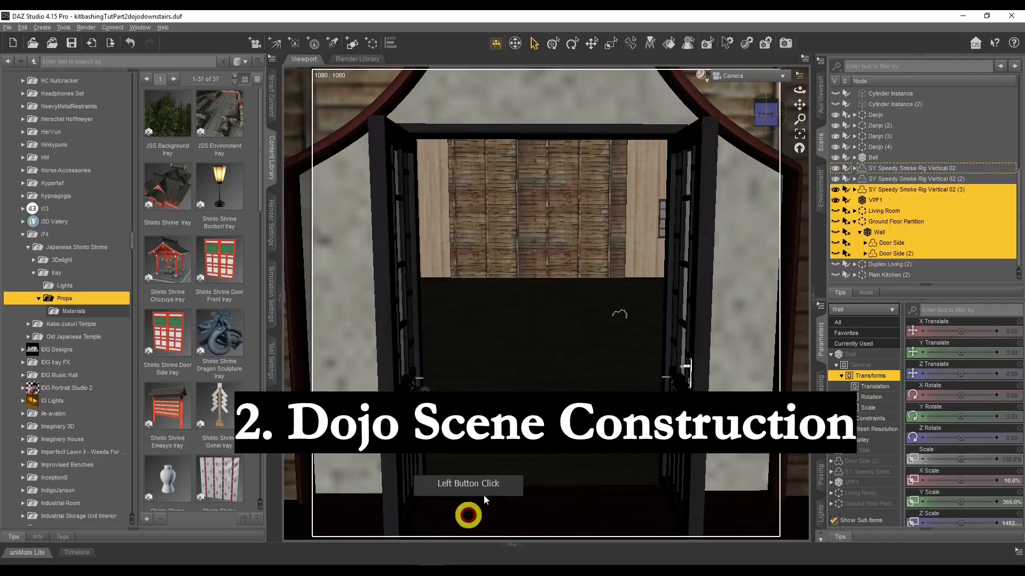
{"action": "left_click", "coordinate": [549, 252]}
{"action": "left_click", "coordinate": [175, 485]}
{"action": "left_click", "coordinate": [160, 451]}
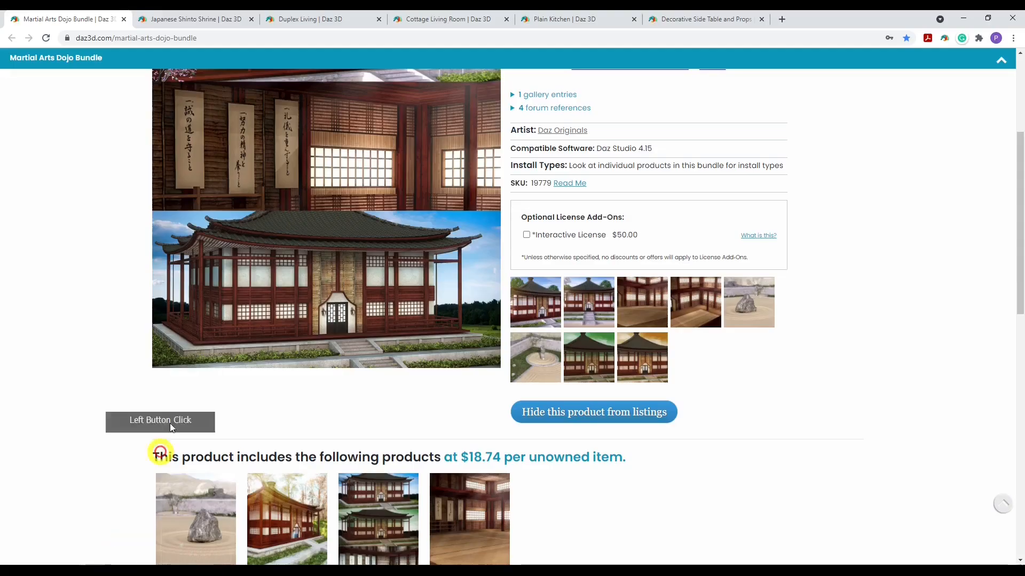
{"action": "left_click", "coordinate": [91, 165]}
{"action": "left_click", "coordinate": [360, 224]}
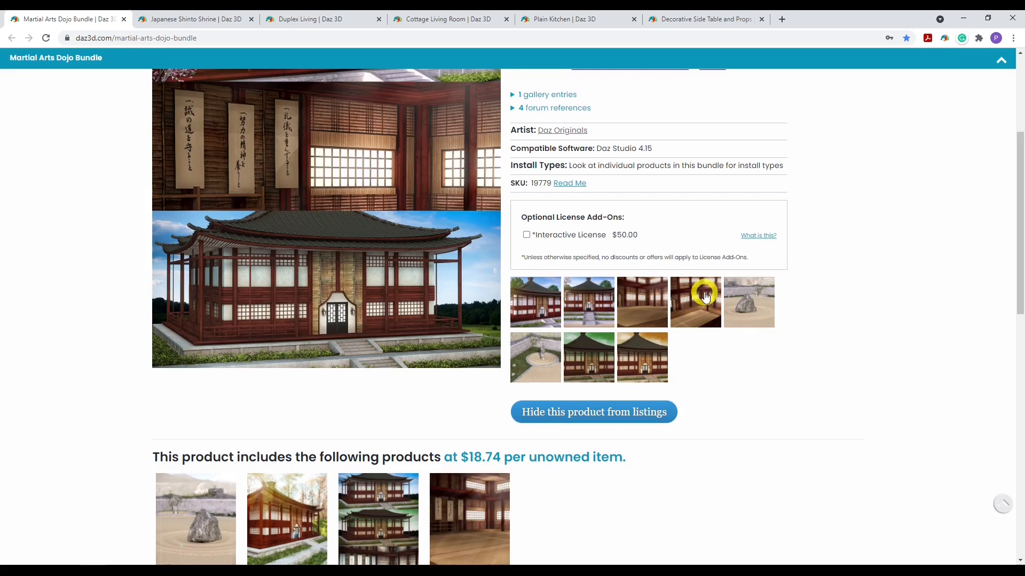
{"action": "left_click", "coordinate": [642, 303]}
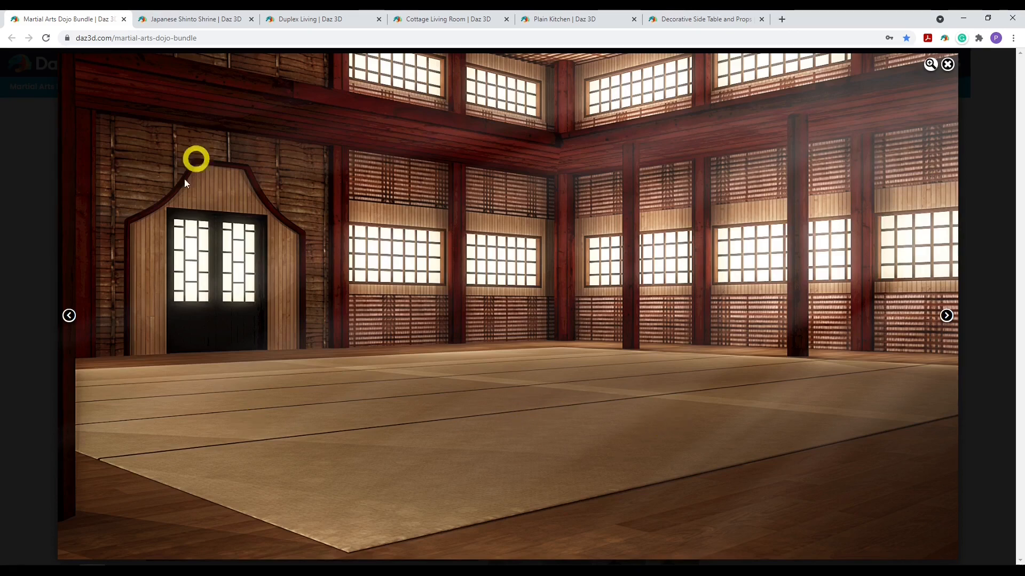
{"action": "left_click", "coordinate": [947, 64]}
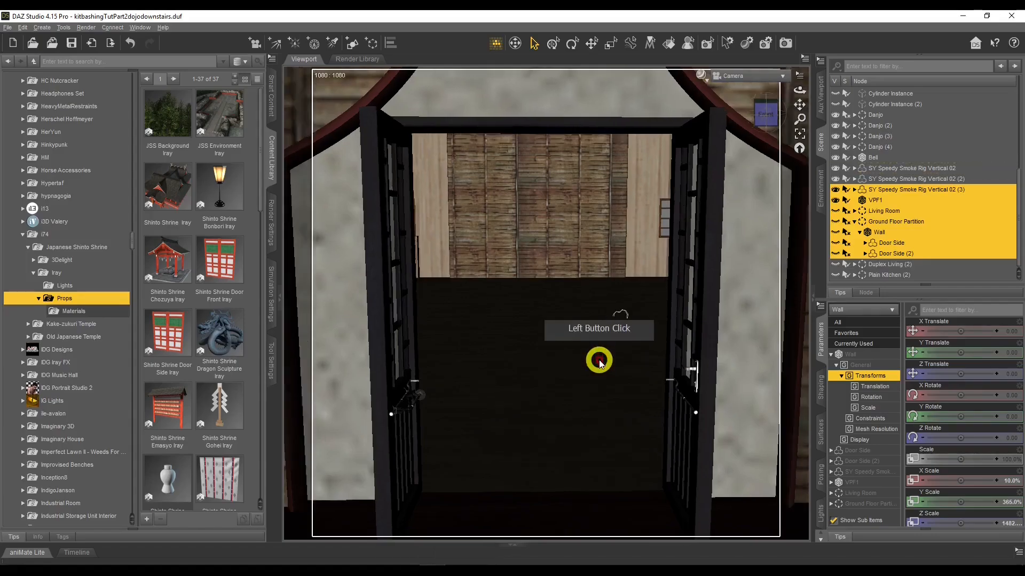
Orbit and zoom the viewport camera to inspect the dojo's back wall
{"action": "key", "text": "w"}
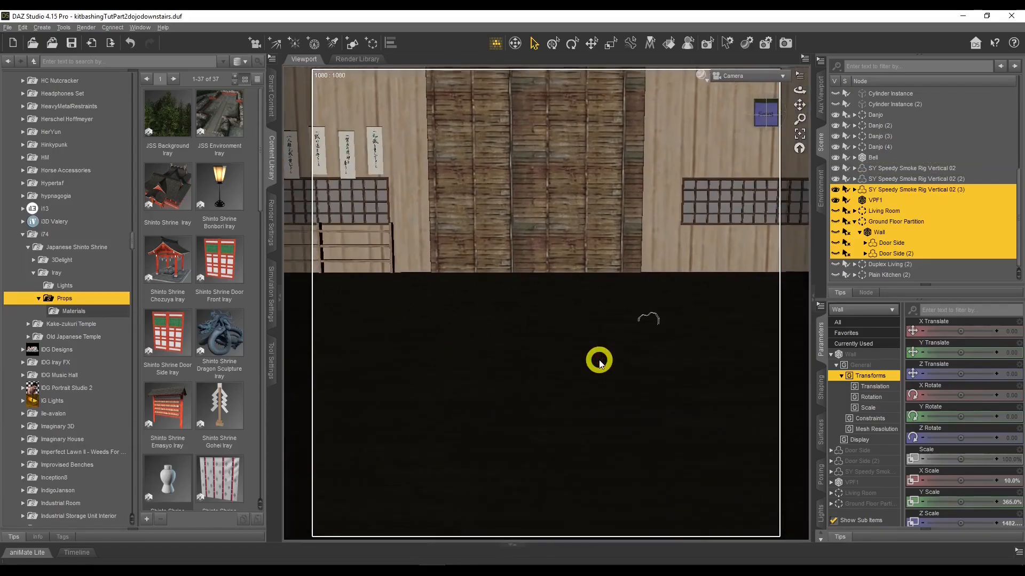
{"action": "key", "text": "Up"}
{"action": "scroll", "coordinate": [600, 365], "scroll_direction": "up", "scroll_amount": 4}
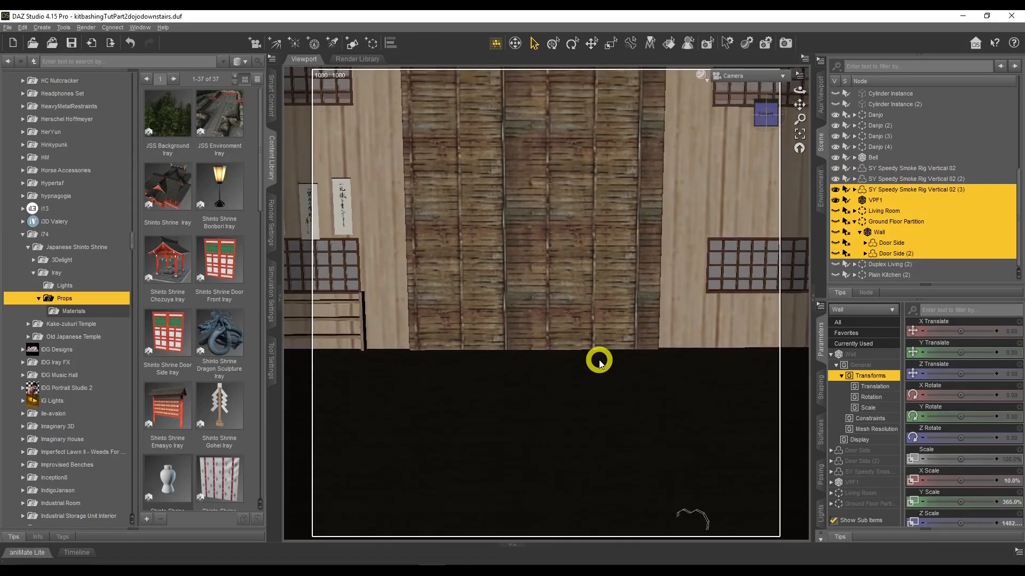
{"action": "scroll", "coordinate": [659, 296], "scroll_direction": "up", "scroll_amount": 1}
{"action": "scroll", "coordinate": [667, 288], "scroll_direction": "up", "scroll_amount": 3}
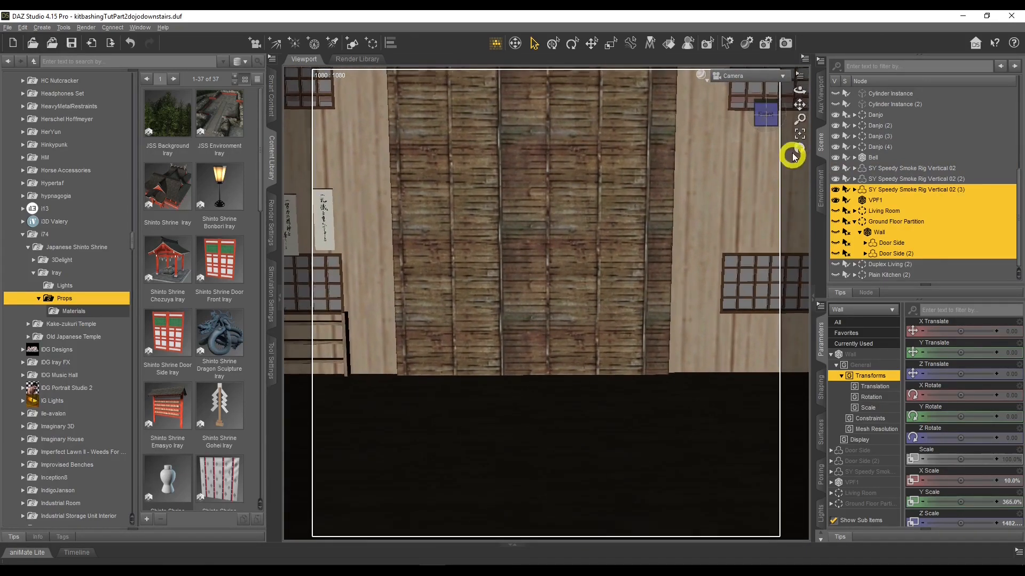
{"action": "mouse_move", "coordinate": [799, 90]}
{"action": "left_mouse_down"}
{"action": "mouse_move", "coordinate": [799, 65]}
{"action": "mouse_move", "coordinate": [805, 96]}
{"action": "mouse_move", "coordinate": [799, 90]}
{"action": "left_mouse_up"}
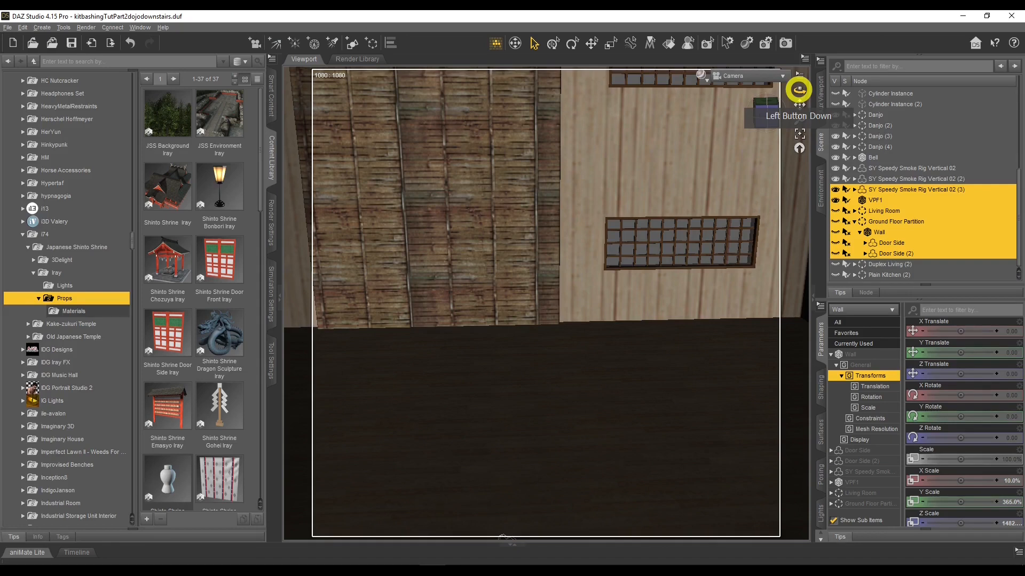
{"action": "left_click_drag", "start_coordinate": [799, 90], "coordinate": [798, 89]}
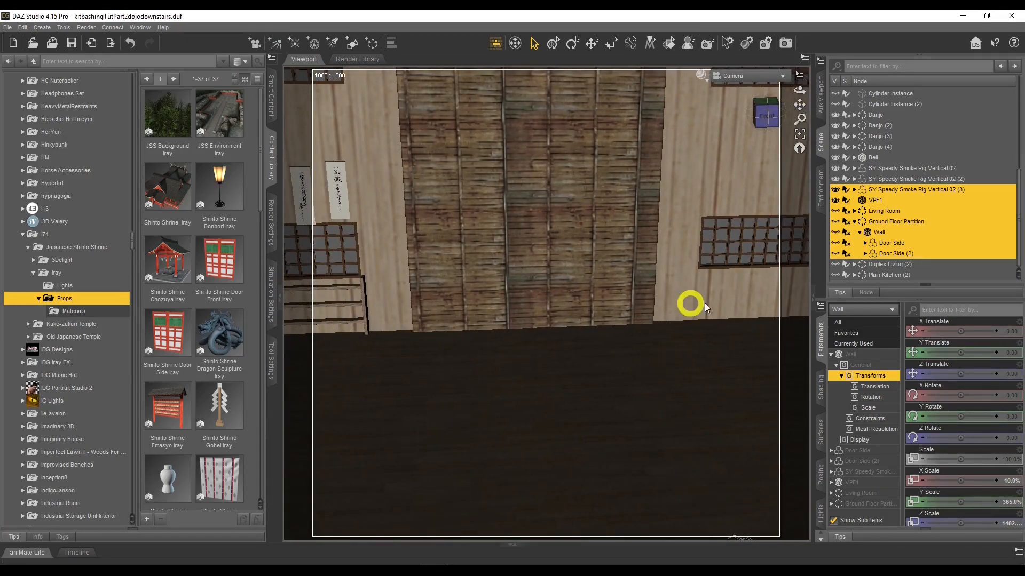
{"action": "left_click_drag", "start_coordinate": [799, 89], "coordinate": [800, 91]}
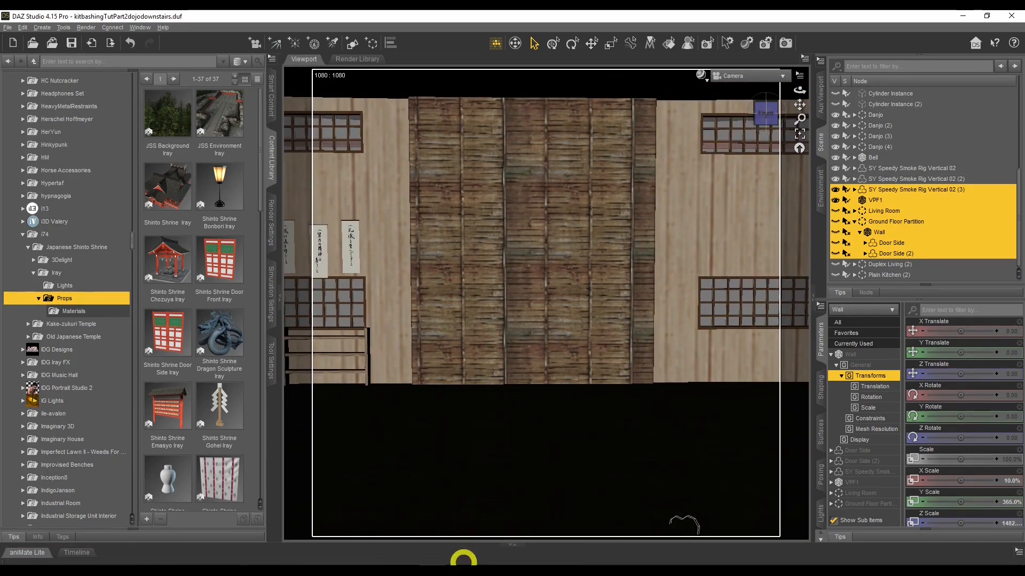
Review the floor-plan sketch in the Photo Viewer and return to the 3D scene
{"action": "mouse_move", "coordinate": [465, 569]}
{"action": "left_click", "coordinate": [425, 540]}
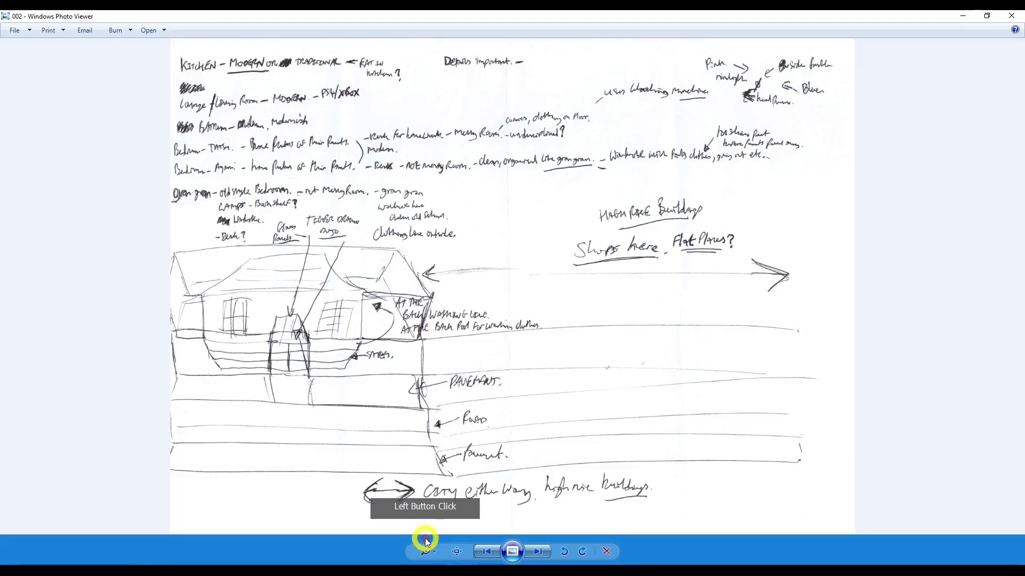
{"action": "left_click", "coordinate": [537, 551]}
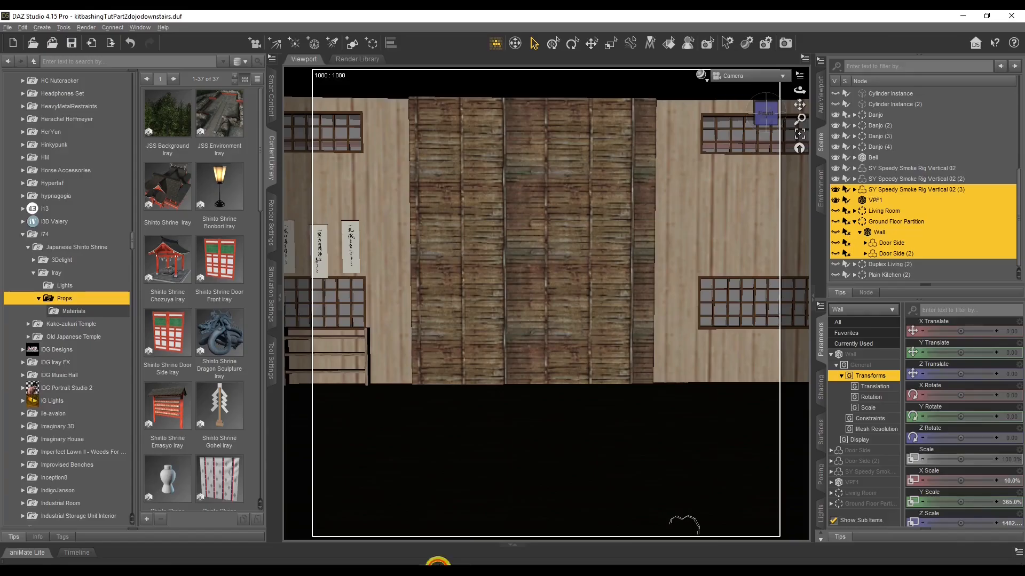
{"action": "left_click", "coordinate": [483, 486]}
{"action": "scroll", "coordinate": [481, 486], "scroll_direction": "down", "scroll_amount": 6}
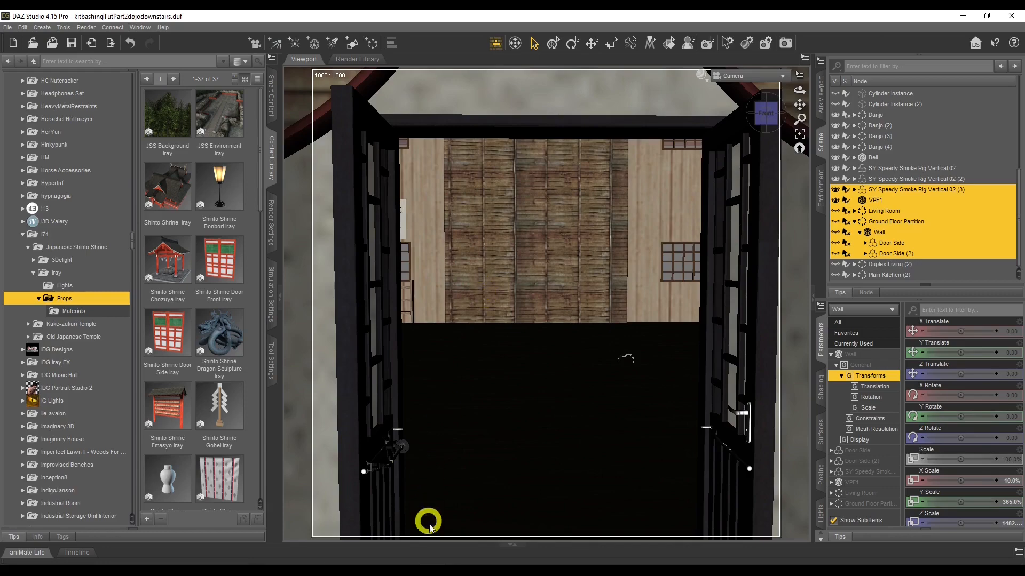
{"action": "left_click", "coordinate": [415, 550]}
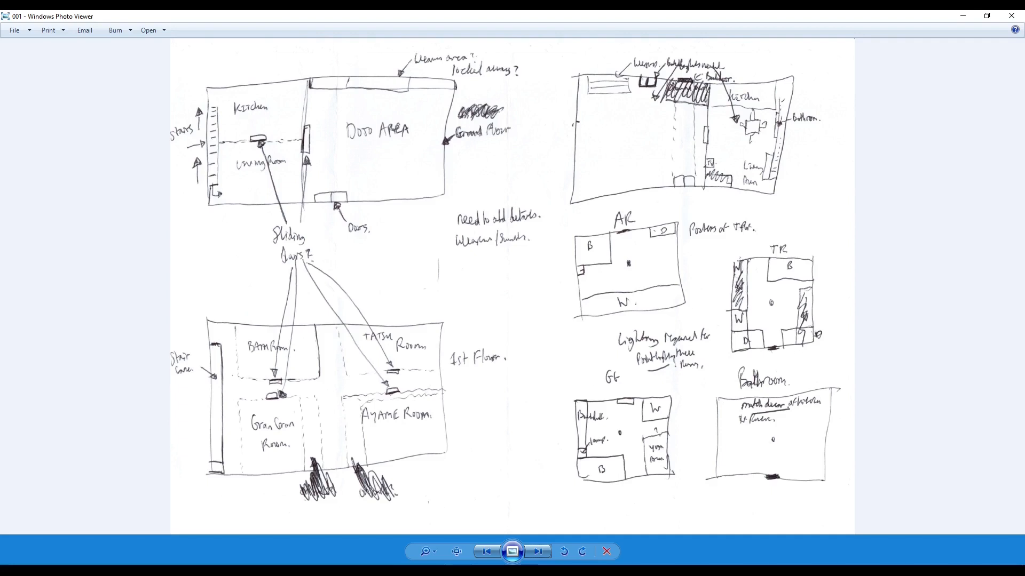
{"action": "left_click", "coordinate": [458, 574]}
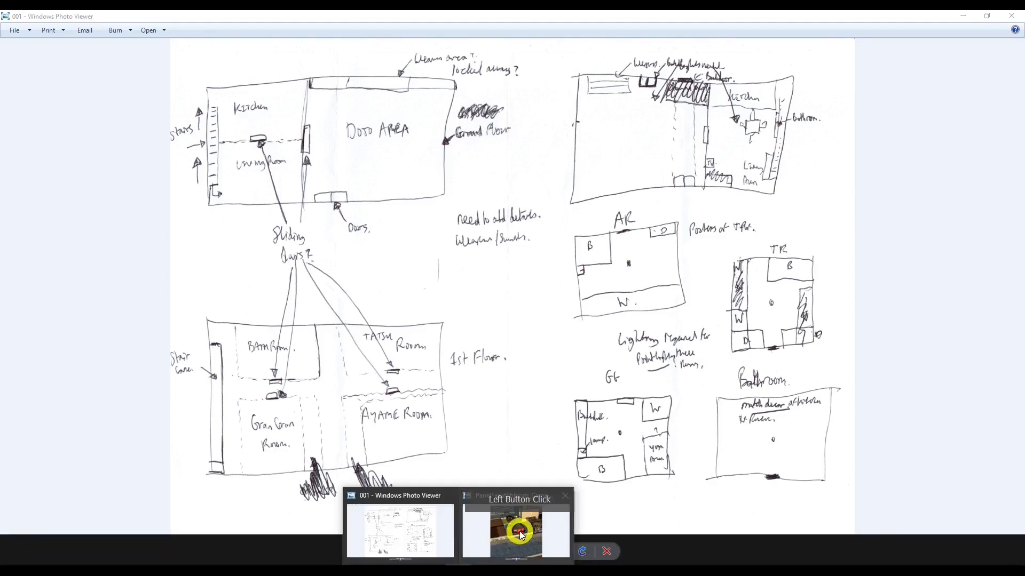
{"action": "left_click", "coordinate": [432, 572]}
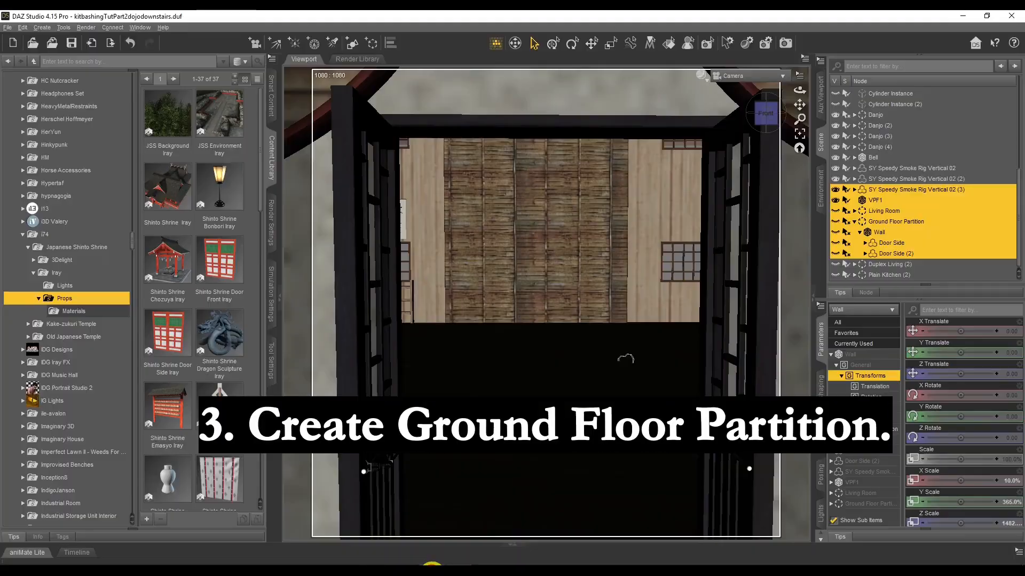
Create a new 1 m Cube primitive at the world center
{"action": "scroll", "coordinate": [558, 422], "scroll_direction": "up", "scroll_amount": 4}
{"action": "scroll", "coordinate": [565, 415], "scroll_direction": "up", "scroll_amount": 4}
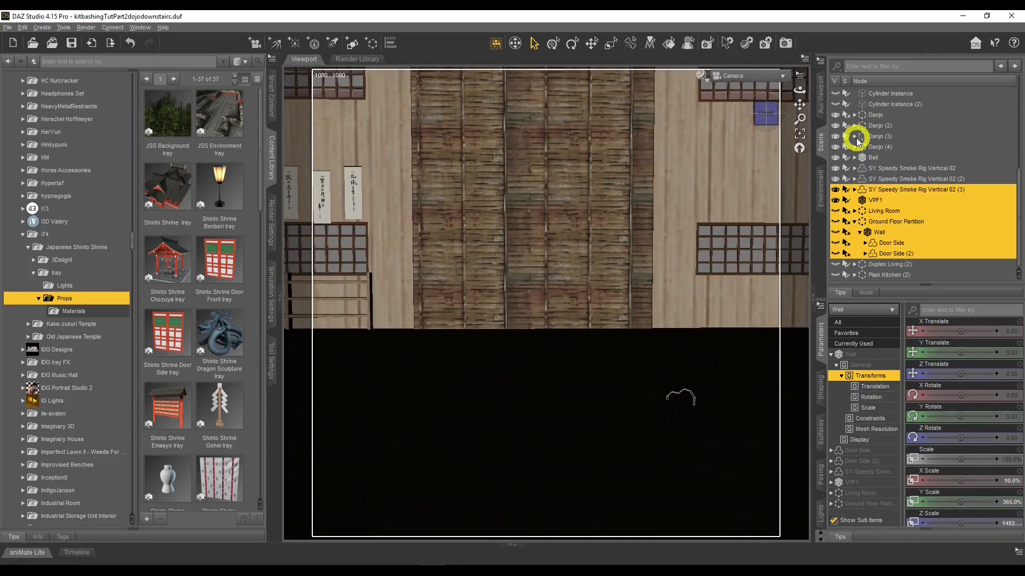
{"action": "left_click_drag", "start_coordinate": [800, 91], "coordinate": [697, 105]}
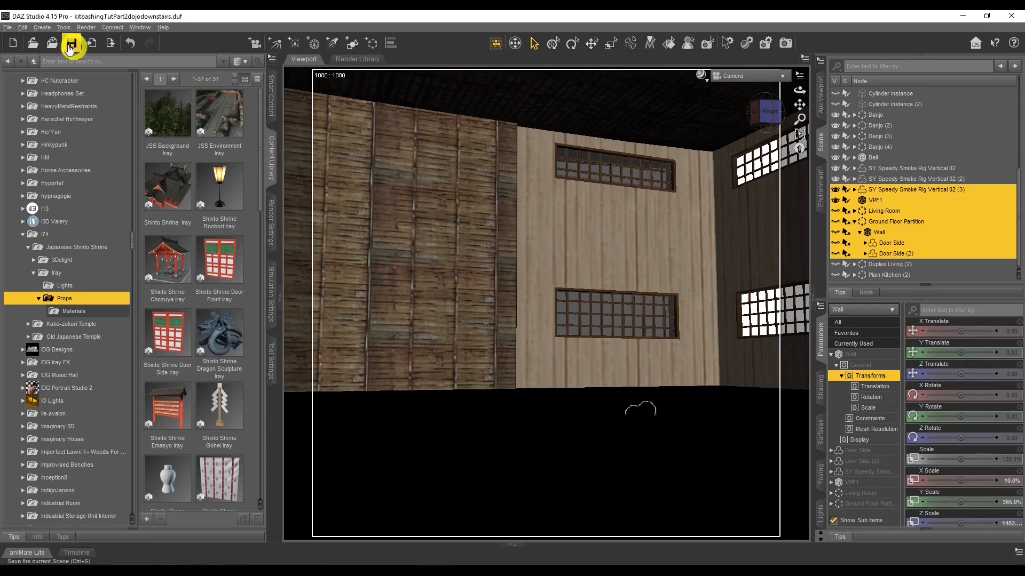
{"action": "left_click", "coordinate": [42, 27]}
{"action": "left_click", "coordinate": [85, 108]}
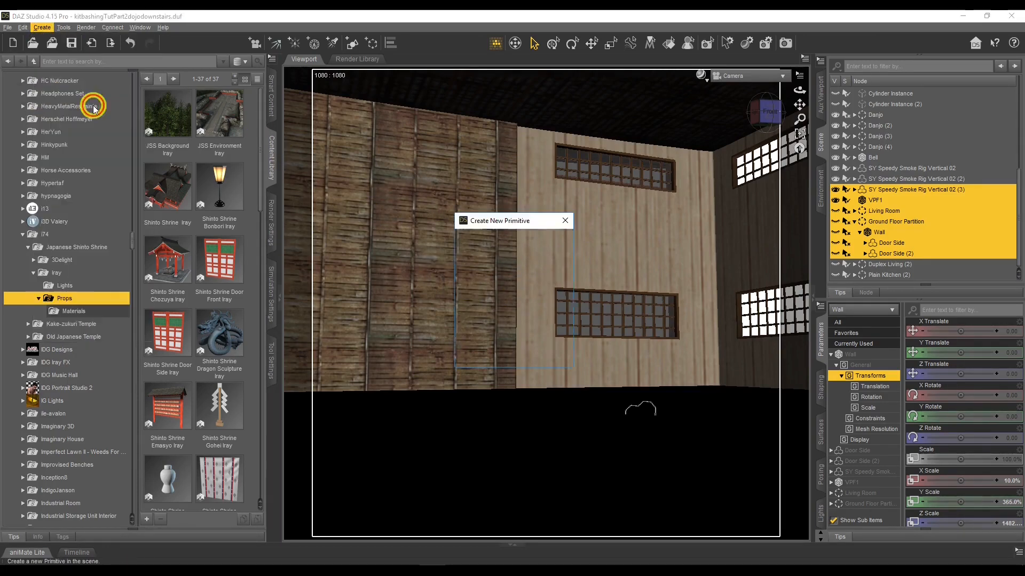
{"action": "left_click", "coordinate": [487, 247]}
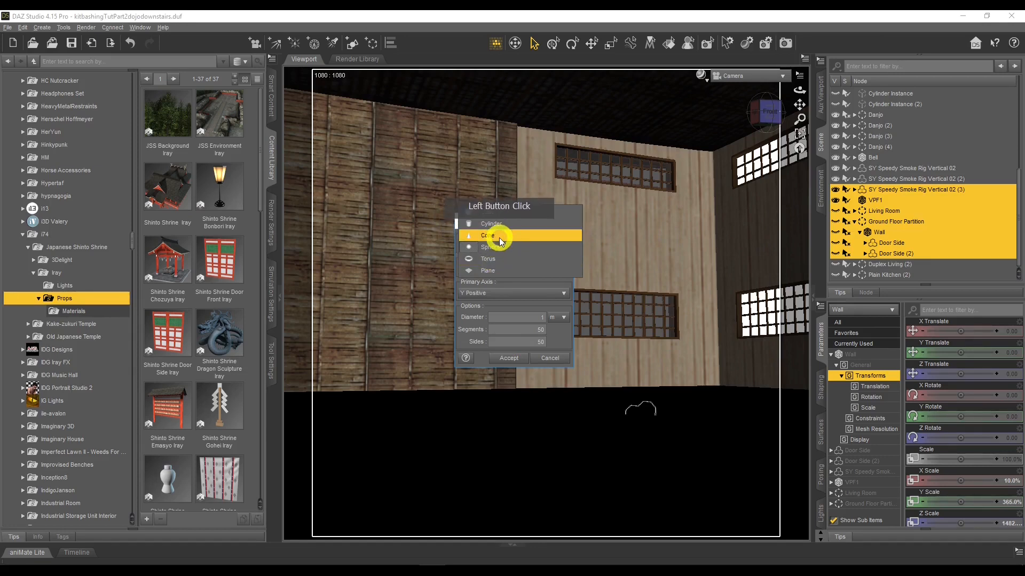
{"action": "left_click", "coordinate": [504, 221]}
{"action": "left_click", "coordinate": [470, 333]}
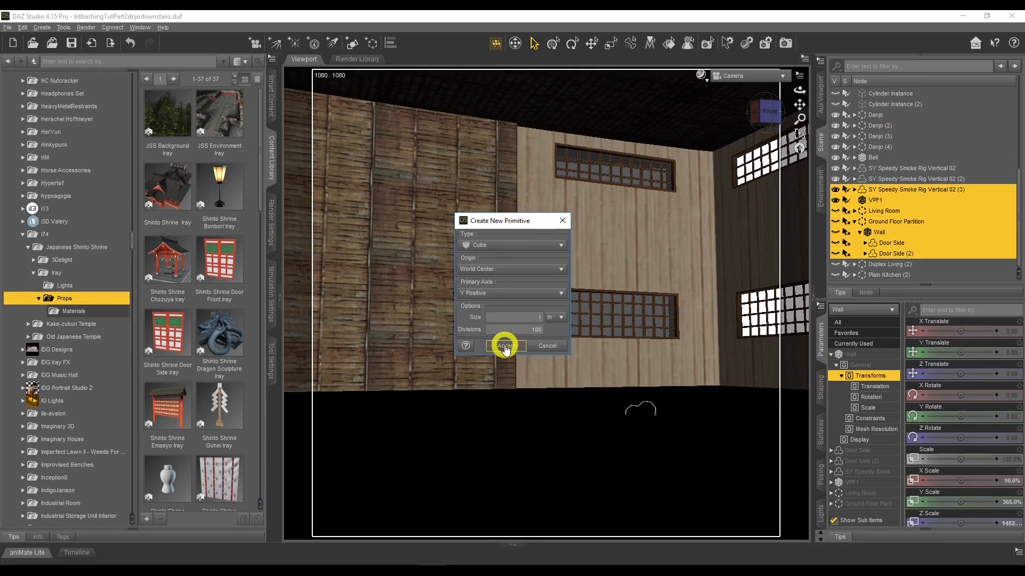
{"action": "left_click", "coordinate": [541, 347]}
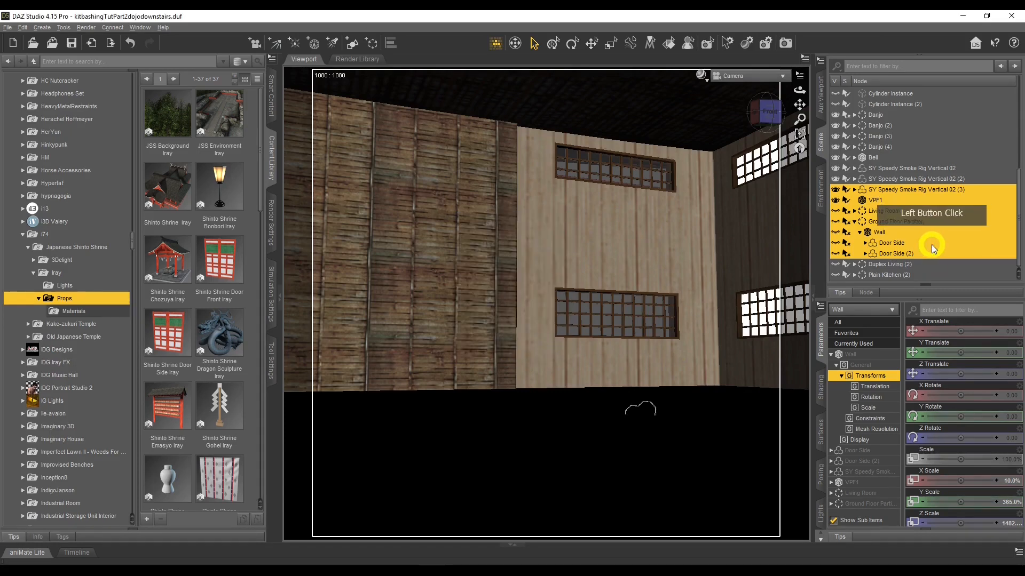
Toggle the Ground Floor Partition's visibility and switch the viewport draw style to Wire Shaded
{"action": "left_click", "coordinate": [836, 221]}
{"action": "left_click_drag", "start_coordinate": [798, 91], "coordinate": [799, 91]}
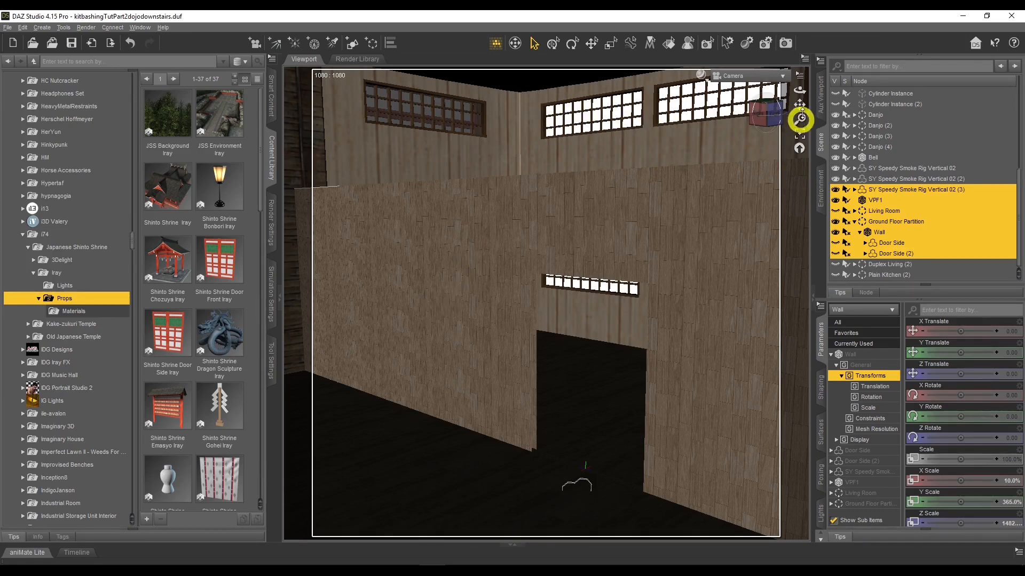
{"action": "left_click_drag", "start_coordinate": [799, 91], "coordinate": [801, 92]}
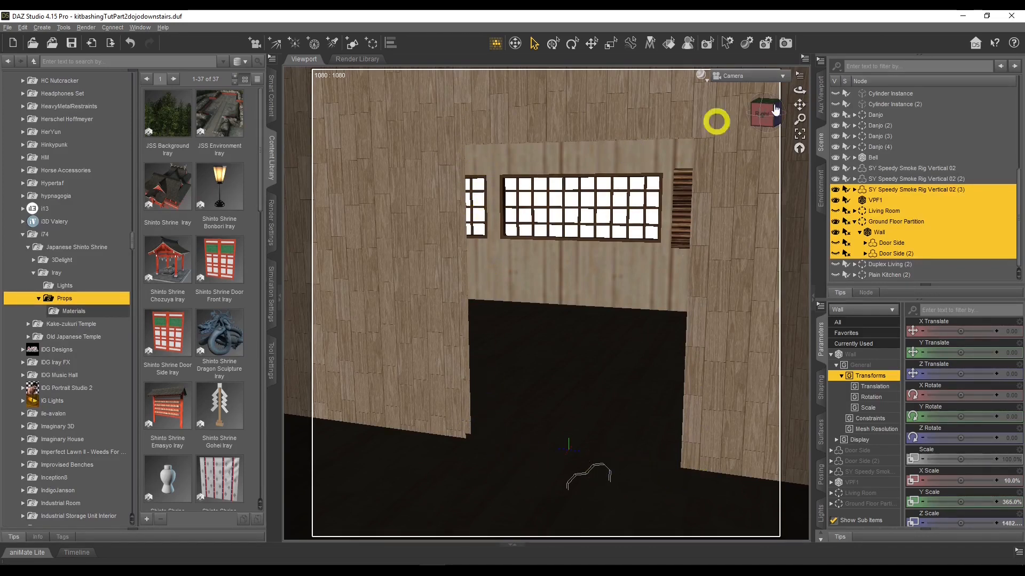
{"action": "left_click", "coordinate": [700, 75]}
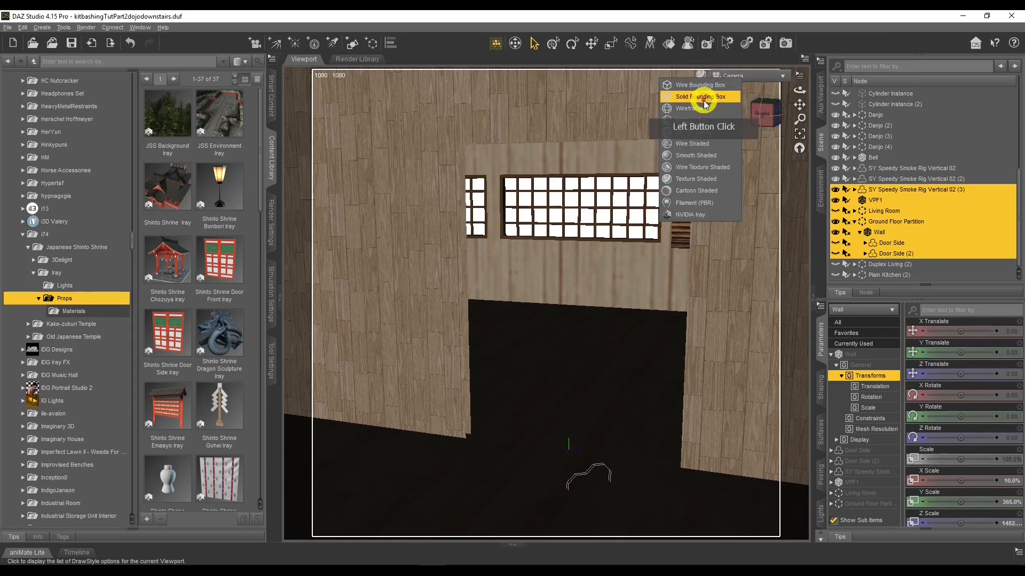
{"action": "left_click", "coordinate": [705, 143]}
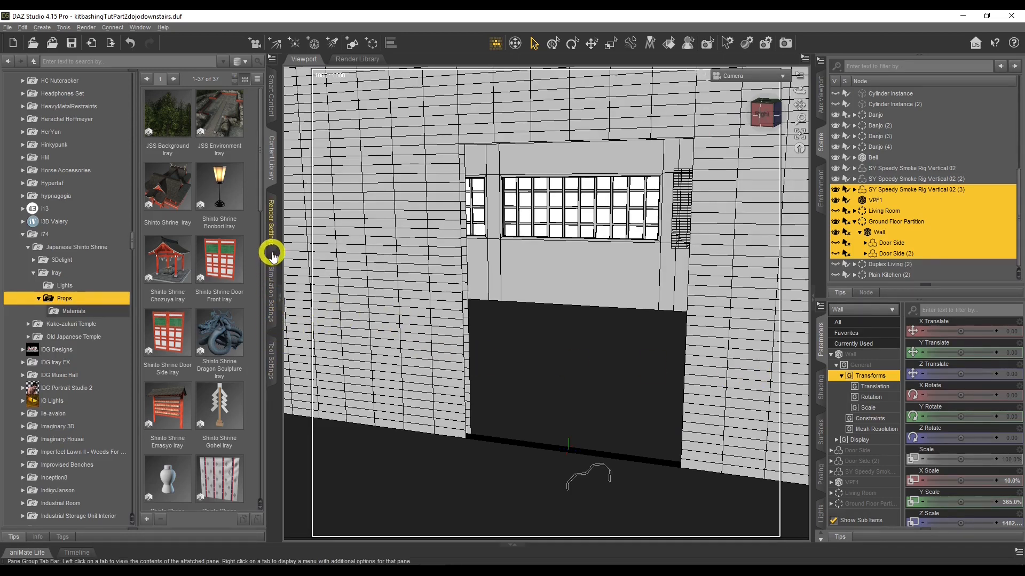
Select a vertical strip of the Wall's faces with the Geometry Editor
{"action": "left_click", "coordinate": [271, 359]}
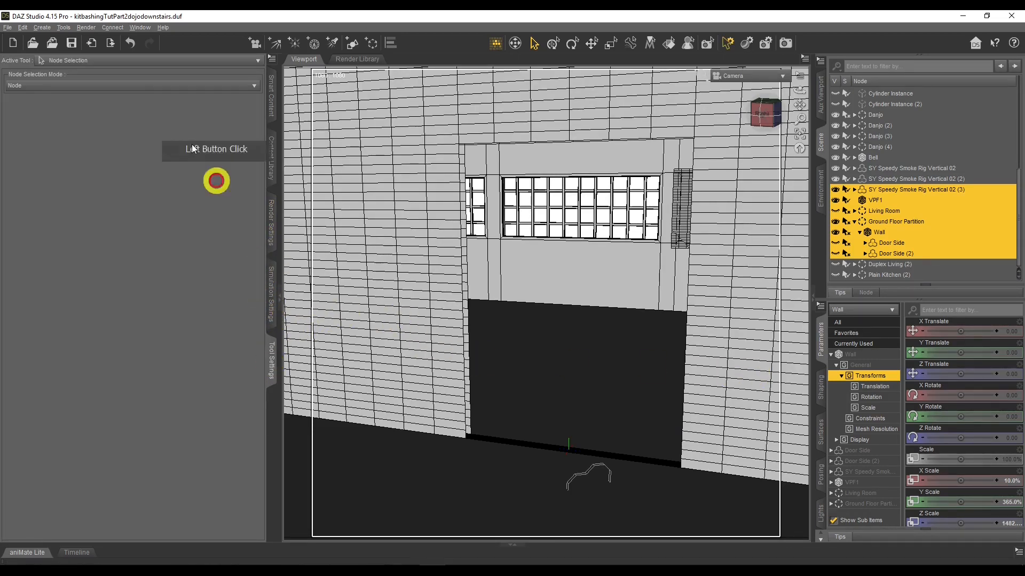
{"action": "left_click", "coordinate": [130, 62]}
{"action": "left_click", "coordinate": [88, 190]}
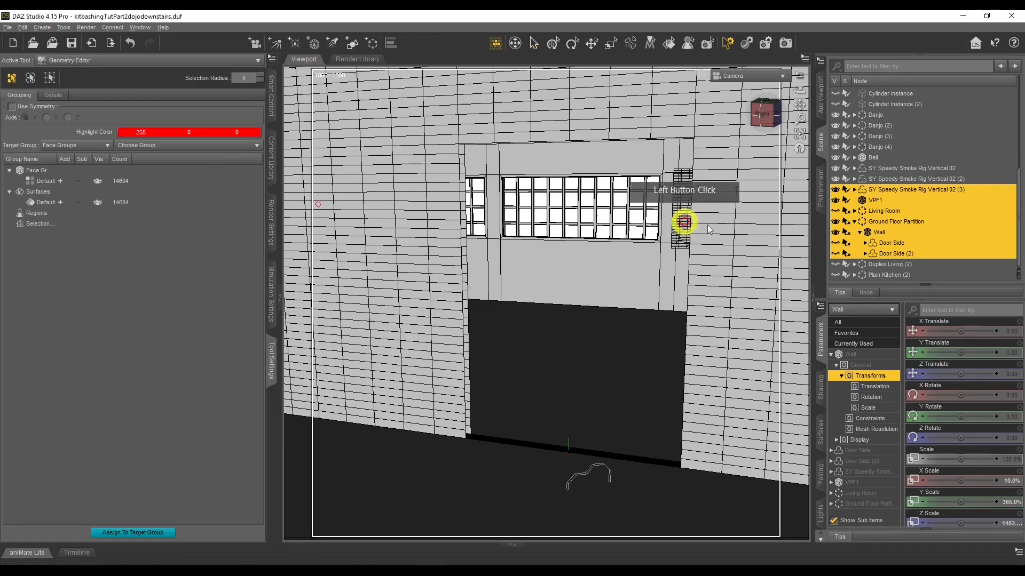
{"action": "left_click", "coordinate": [880, 232]}
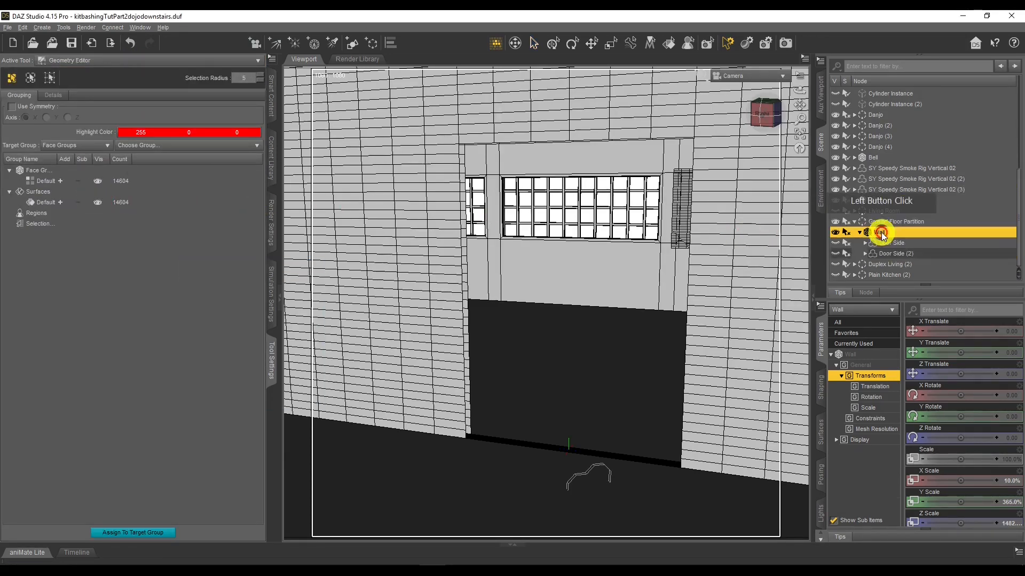
{"action": "left_click", "coordinate": [708, 193]}
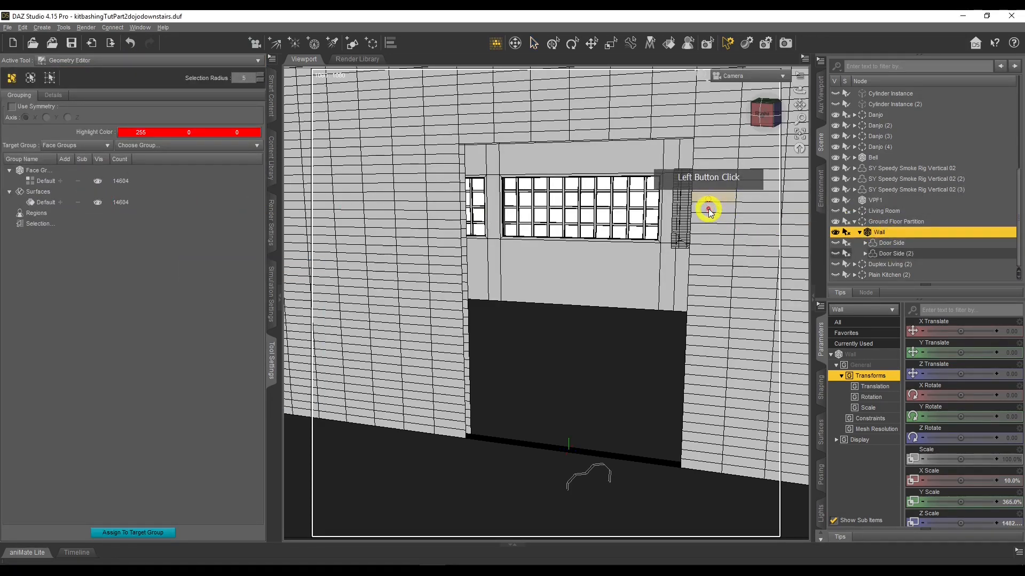
{"action": "mouse_move", "coordinate": [716, 155]}
{"action": "left_mouse_down"}
{"action": "mouse_move", "coordinate": [712, 400]}
{"action": "mouse_move", "coordinate": [720, 203]}
{"action": "mouse_move", "coordinate": [715, 234]}
{"action": "left_mouse_up"}
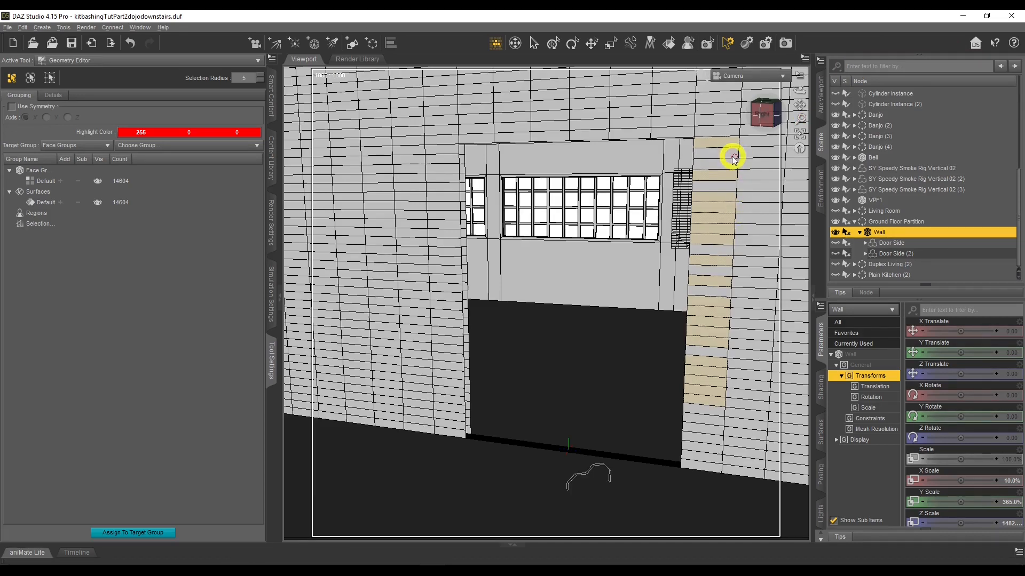
Switch the viewport to textured shading and show both Door Side props of the Ground Floor Partition
{"action": "left_click", "coordinate": [126, 61]}
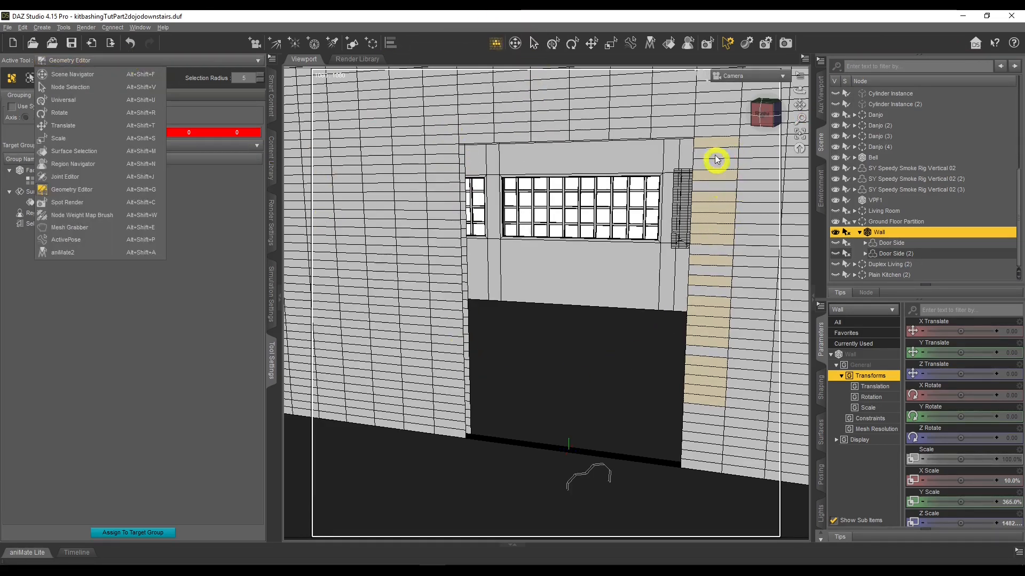
{"action": "left_click", "coordinate": [704, 79]}
{"action": "left_click", "coordinate": [702, 77]}
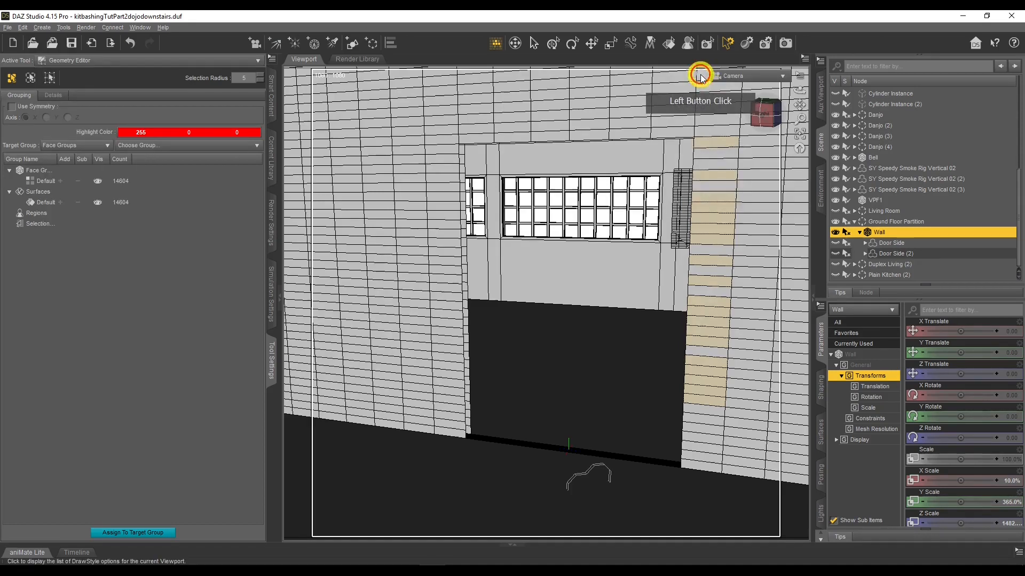
{"action": "left_click", "coordinate": [704, 176]}
{"action": "left_click", "coordinate": [873, 294]}
{"action": "left_click", "coordinate": [836, 243]}
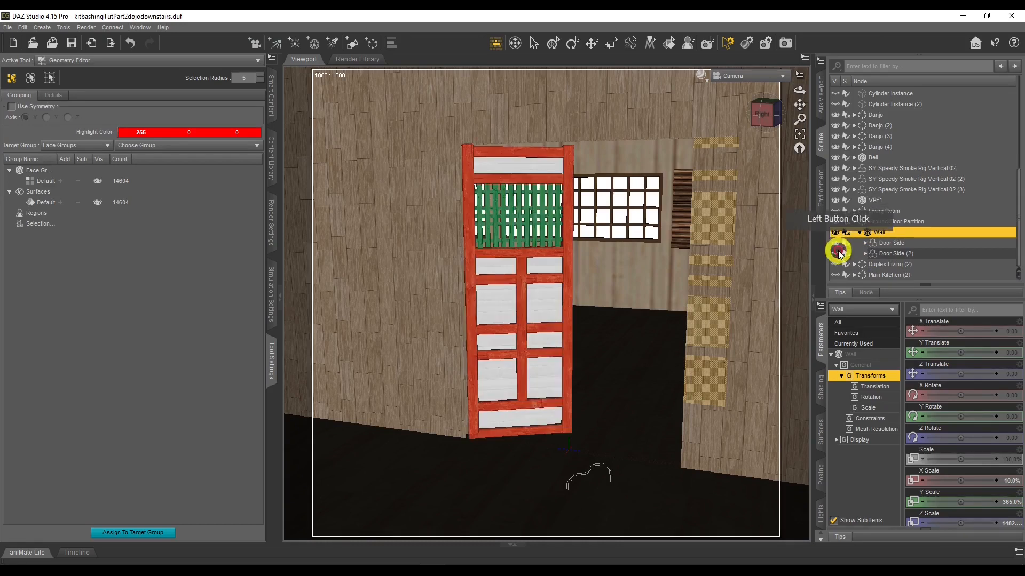
{"action": "left_click", "coordinate": [837, 254]}
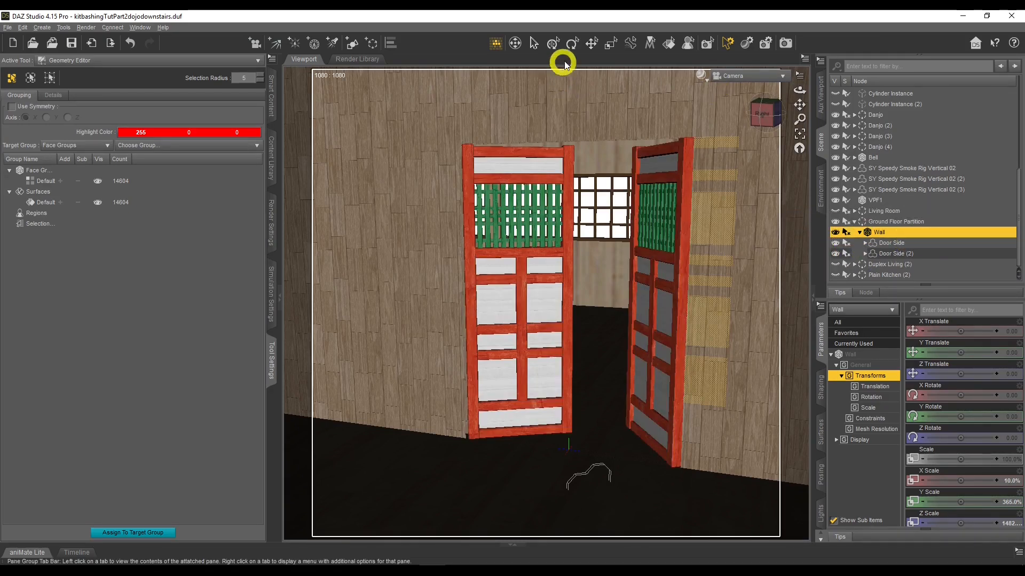
Browse the Japanese Shinto Shrine product page and open its props gallery image
{"action": "left_click", "coordinate": [534, 43]}
{"action": "left_click", "coordinate": [691, 114]}
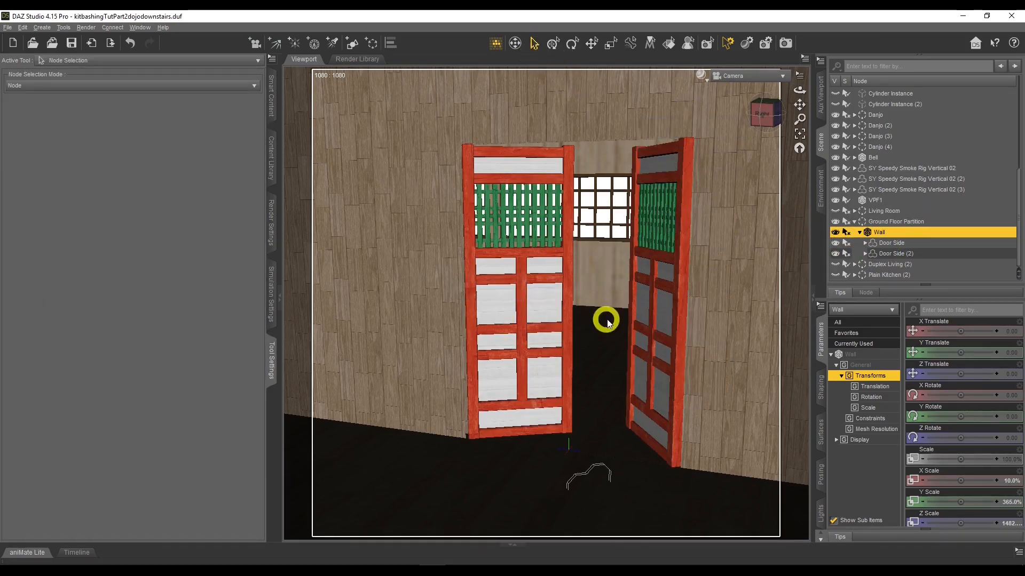
{"action": "left_click", "coordinate": [96, 553]}
{"action": "left_click", "coordinate": [199, 16]}
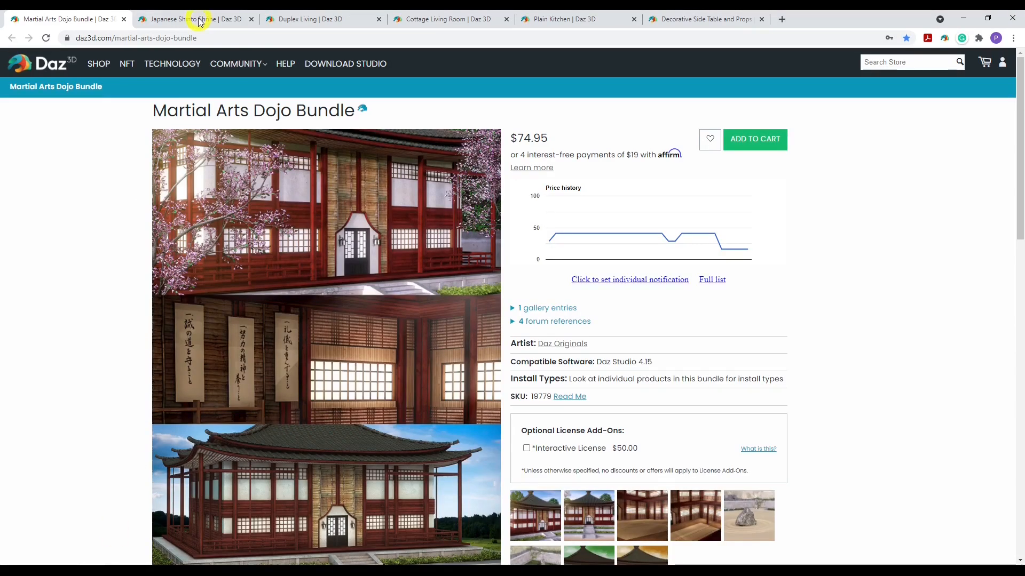
{"action": "left_click", "coordinate": [176, 110]}
{"action": "left_click", "coordinate": [852, 242]}
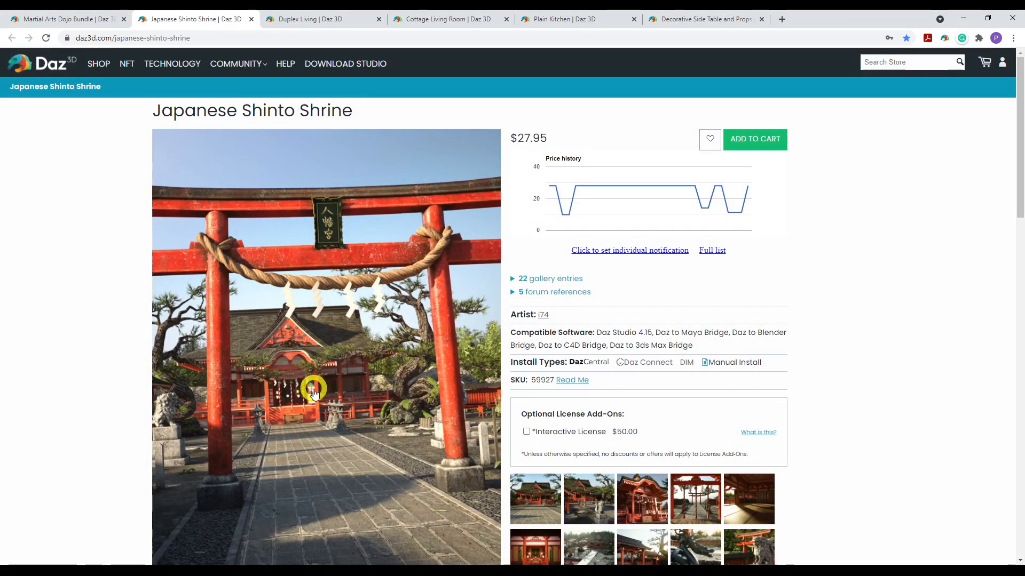
{"action": "scroll", "coordinate": [637, 378], "scroll_direction": "down", "scroll_amount": 2}
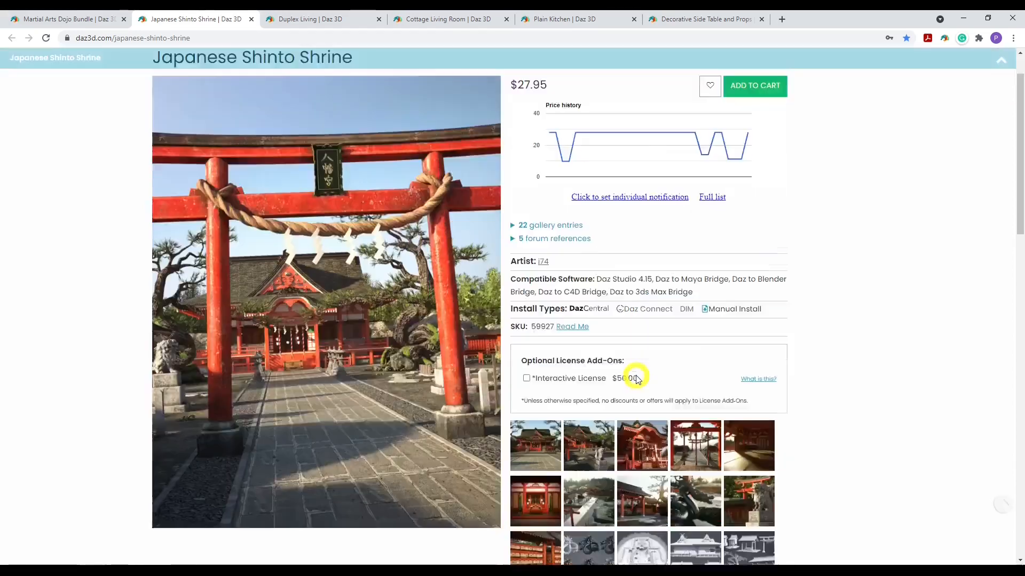
{"action": "scroll", "coordinate": [637, 378], "scroll_direction": "up", "scroll_amount": 1}
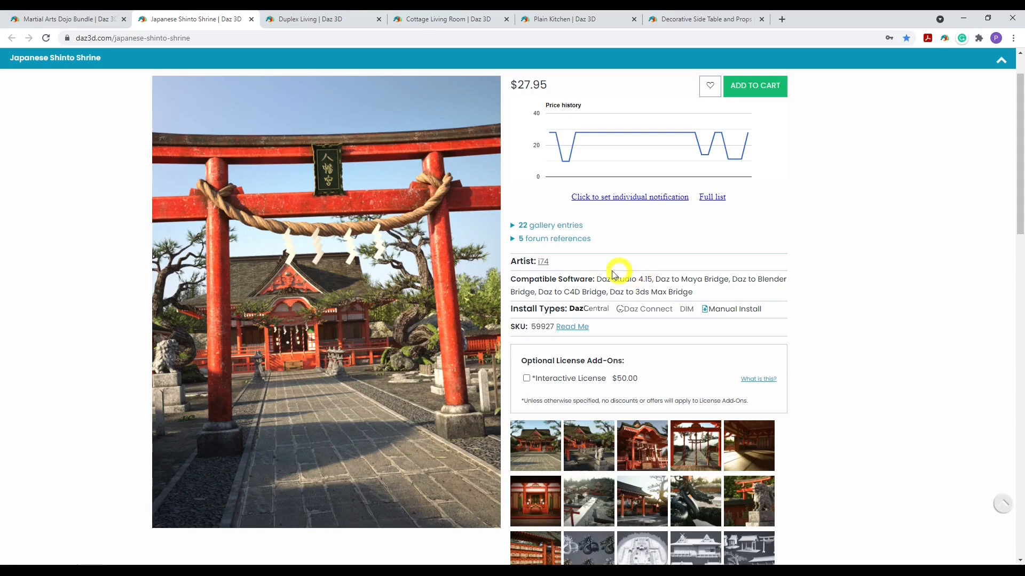
{"action": "scroll", "coordinate": [413, 298], "scroll_direction": "down", "scroll_amount": 1}
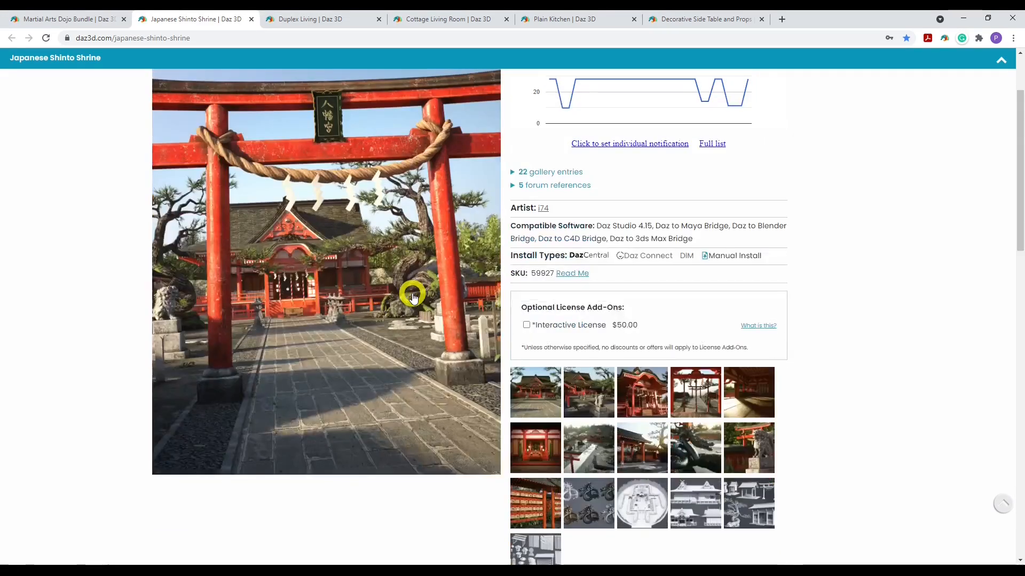
{"action": "scroll", "coordinate": [595, 404], "scroll_direction": "down", "scroll_amount": 2}
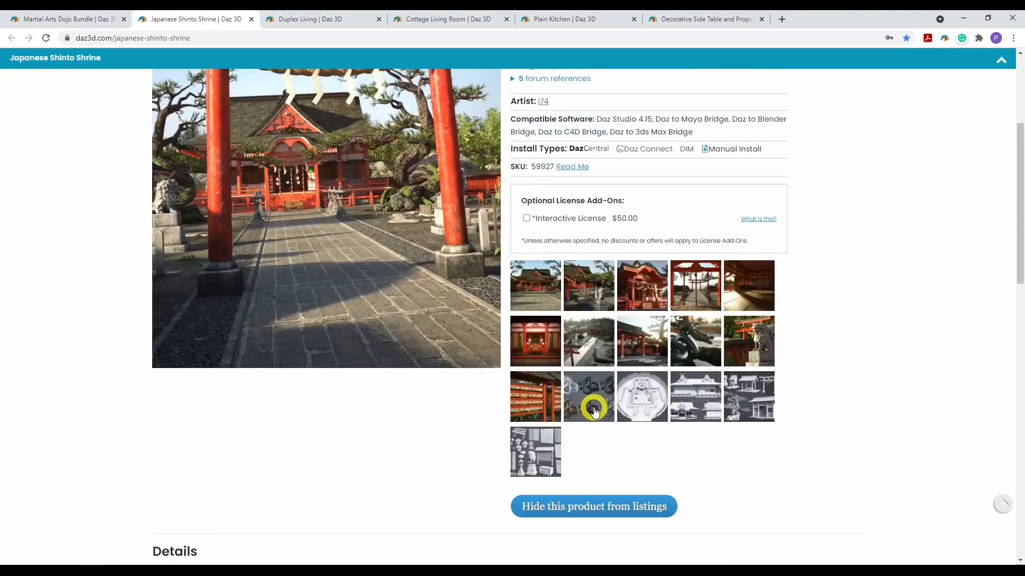
{"action": "left_click", "coordinate": [547, 460]}
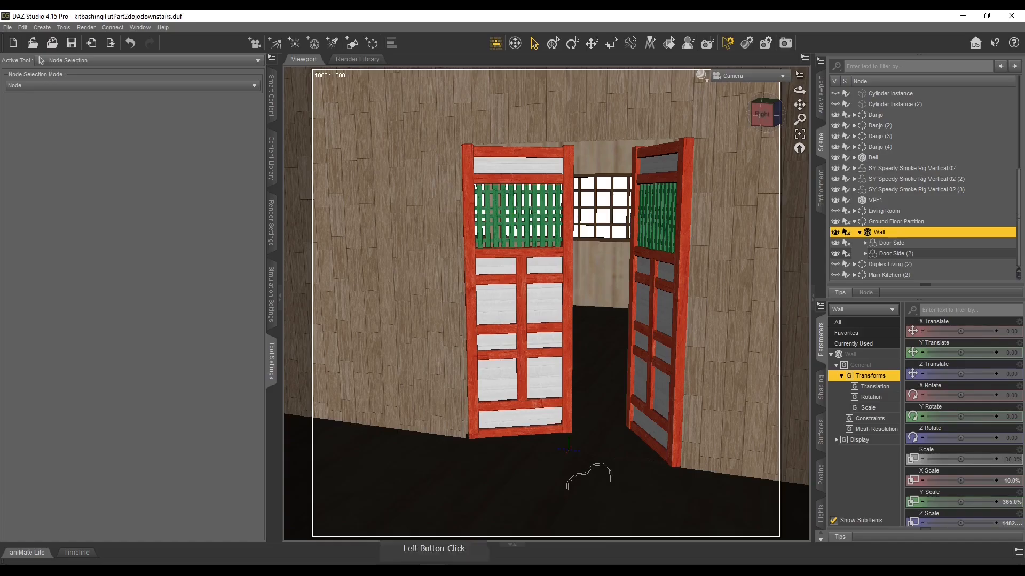
Add the Shinto Shrine Door Front Iray prop to the scene
{"action": "left_click", "coordinate": [150, 234]}
{"action": "left_click", "coordinate": [271, 160]}
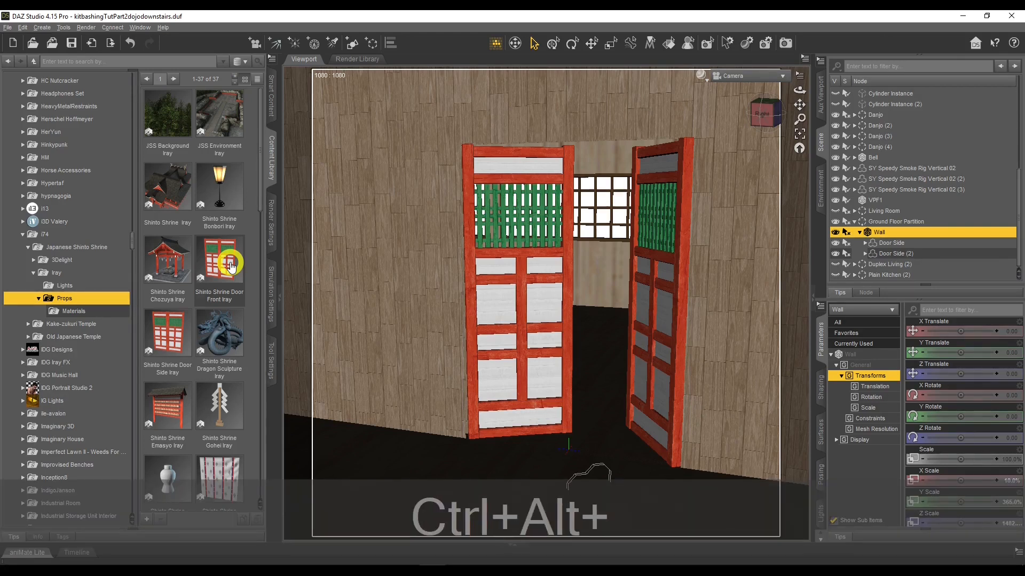
{"action": "left_click_drag", "start_coordinate": [231, 263], "coordinate": [580, 447]}
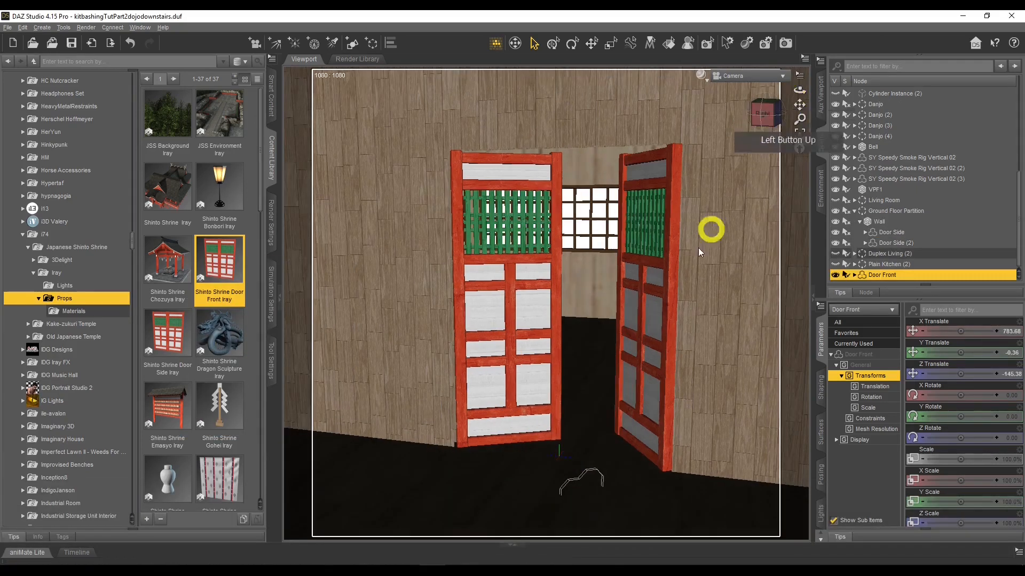
Move the Door Front into the doorway and rotate it about -92° on Y
{"action": "mouse_move", "coordinate": [958, 351]}
{"action": "left_mouse_down"}
{"action": "mouse_move", "coordinate": [969, 348]}
{"action": "mouse_move", "coordinate": [959, 350]}
{"action": "left_mouse_up"}
{"action": "left_click", "coordinate": [591, 43]}
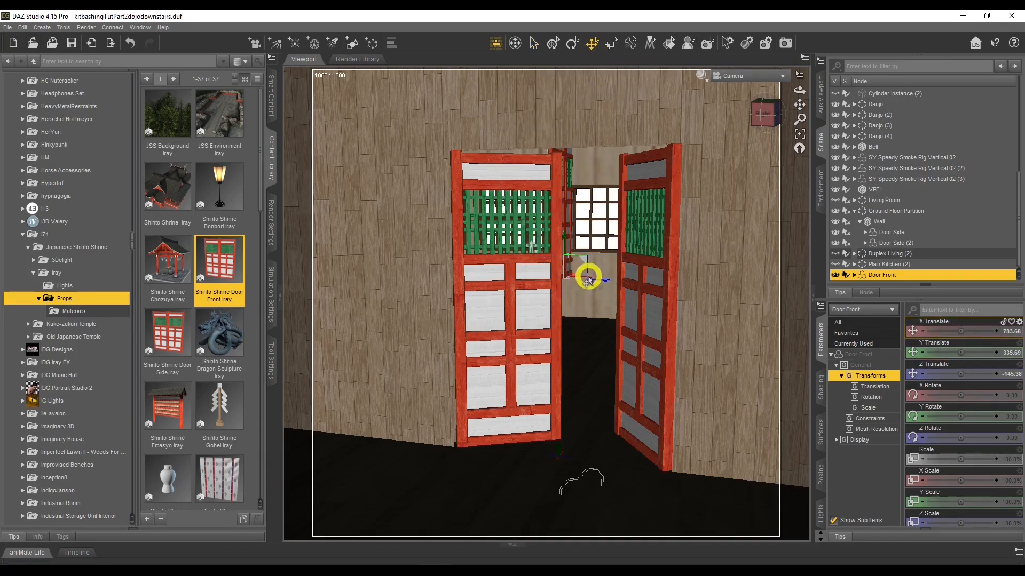
{"action": "left_click_drag", "start_coordinate": [587, 277], "coordinate": [555, 258]}
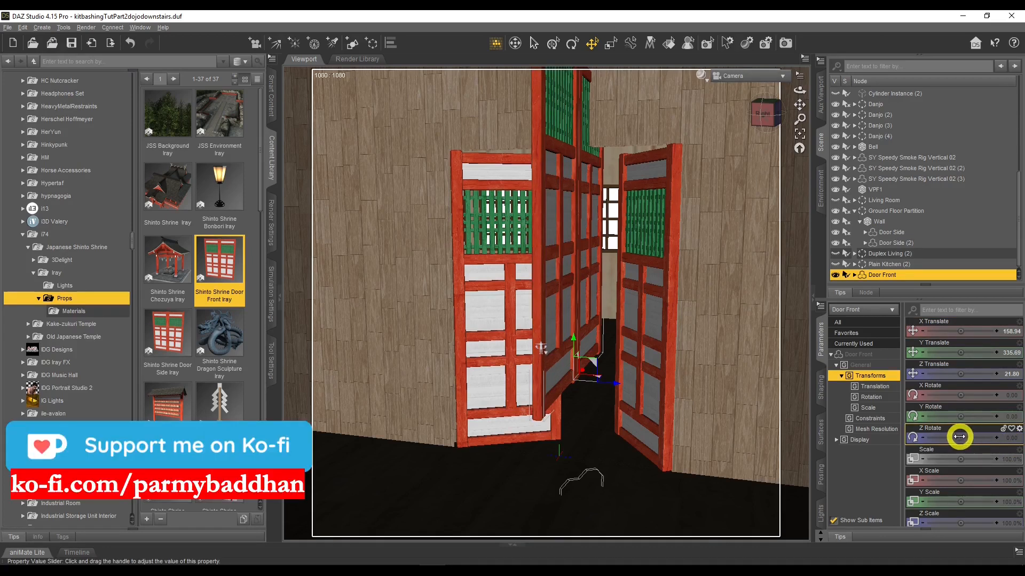
{"action": "left_click_drag", "start_coordinate": [961, 414], "coordinate": [963, 414]}
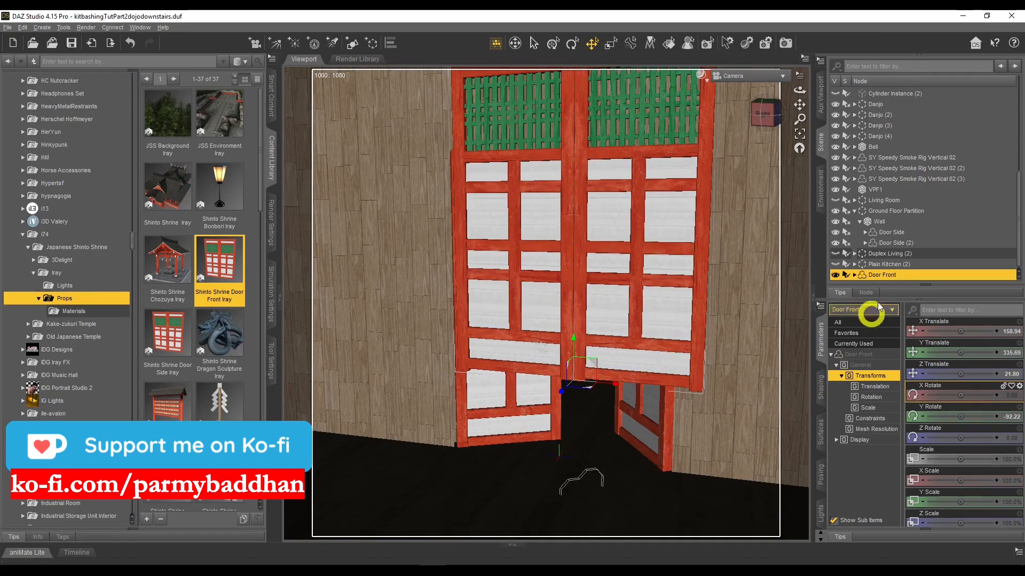
Delete the Door Front prop from the scene
{"action": "right_click", "coordinate": [890, 276]}
{"action": "left_click", "coordinate": [915, 297]}
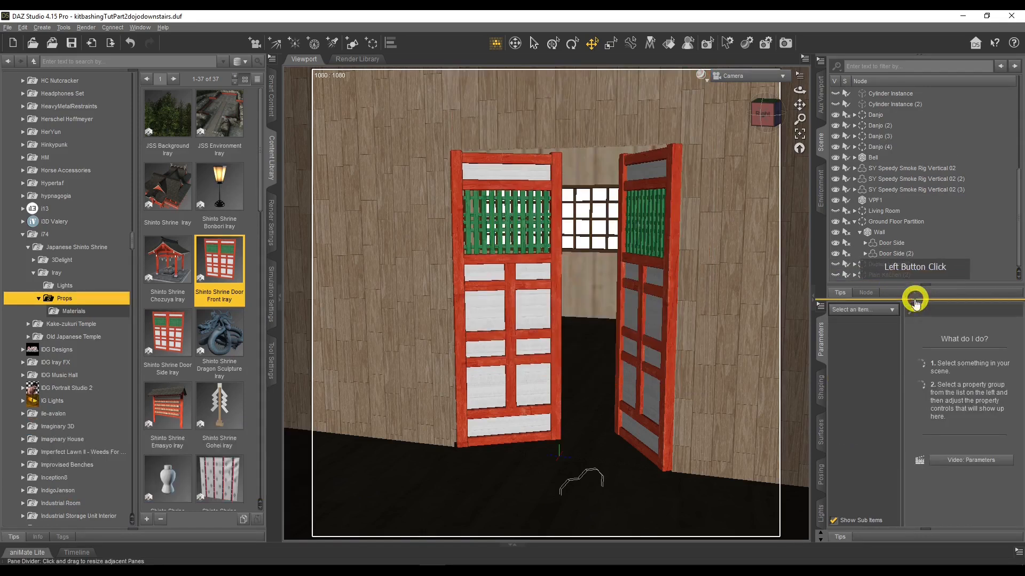
Review the floor-plan sketch and orbit the viewport to the kitchen wall
{"action": "left_click_drag", "start_coordinate": [799, 91], "coordinate": [798, 91]}
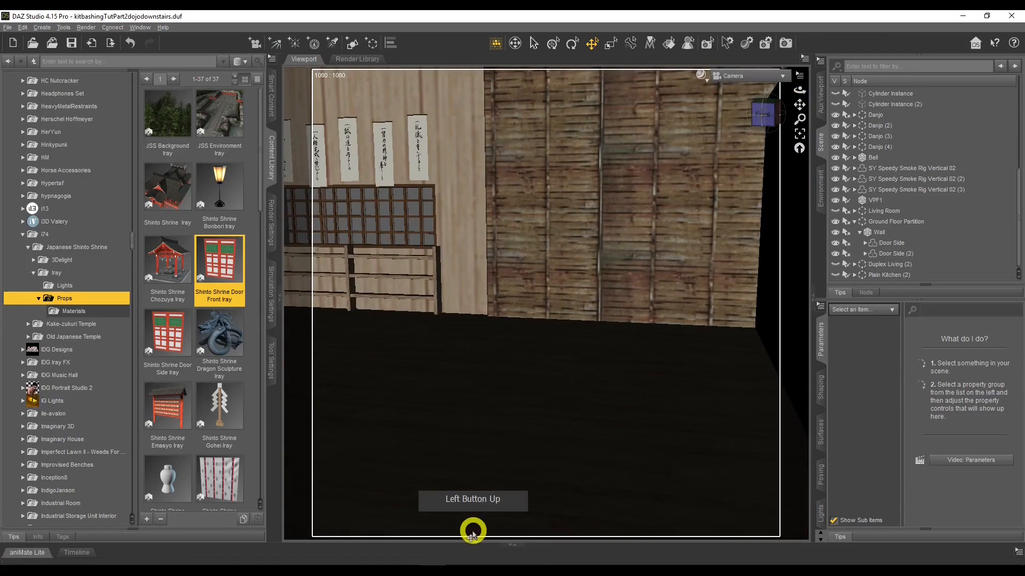
{"action": "left_click", "coordinate": [436, 551]}
{"action": "left_click", "coordinate": [415, 534]}
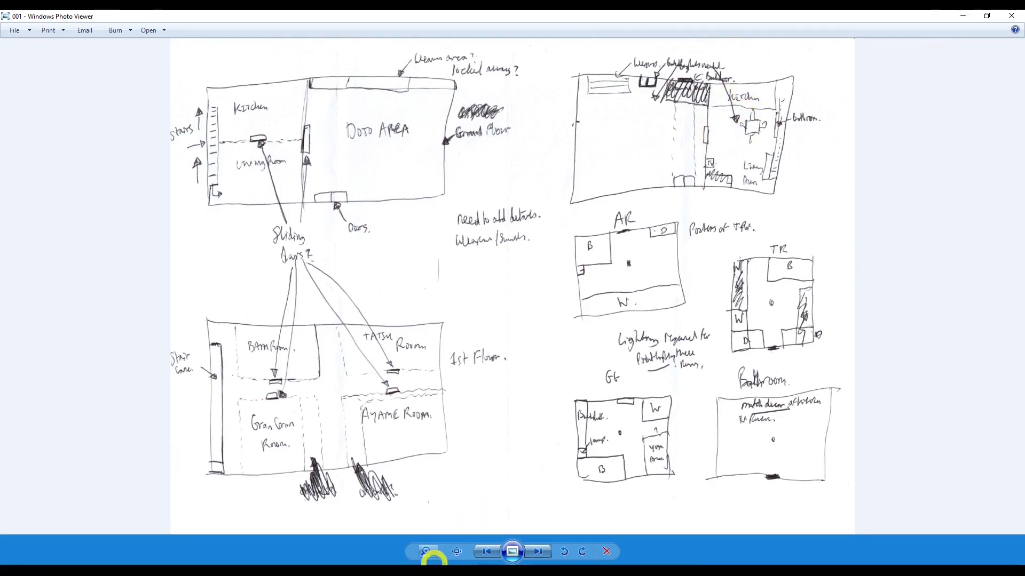
{"action": "left_click", "coordinate": [558, 435]}
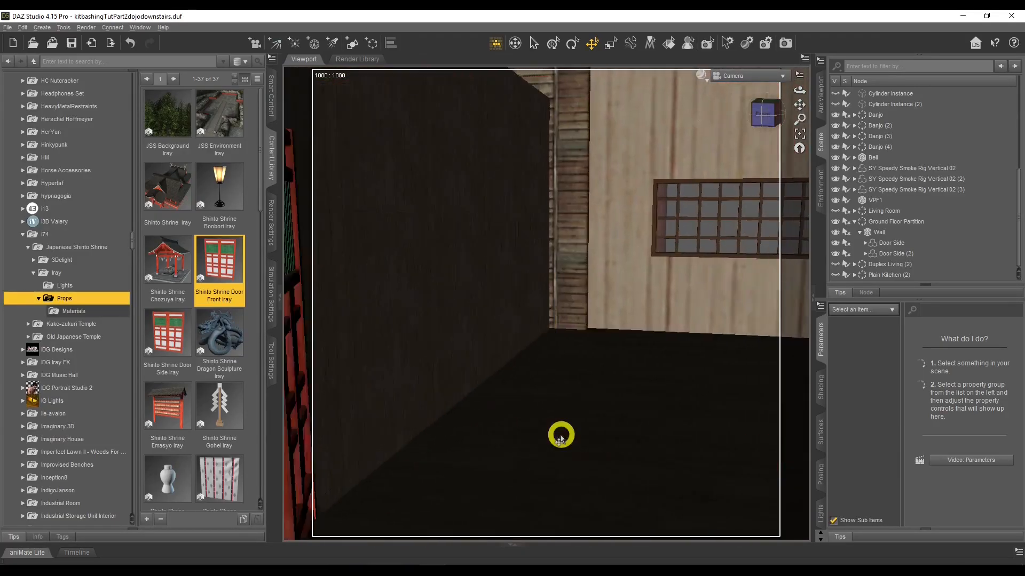
{"action": "key", "text": "d"}
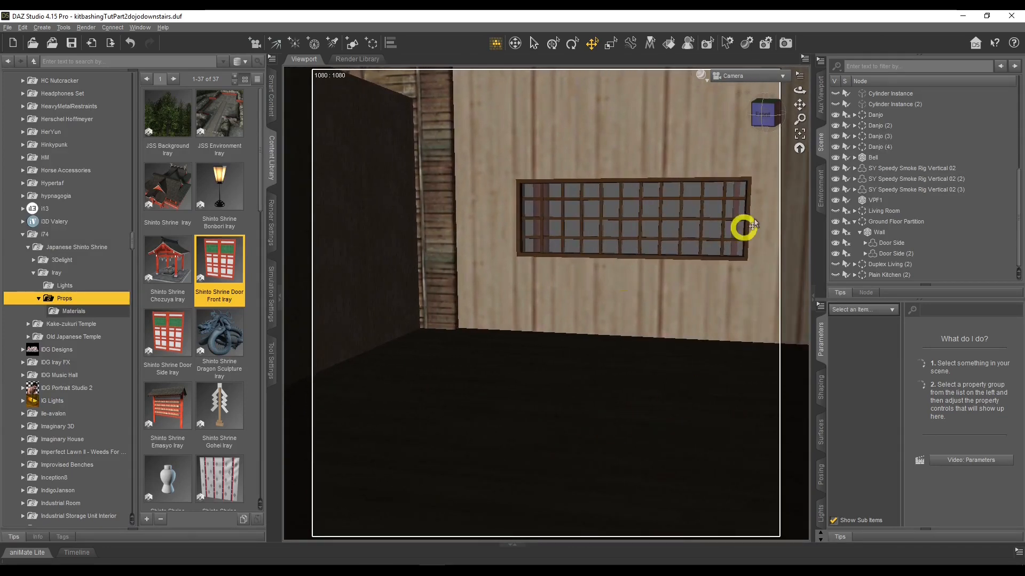
{"action": "left_click_drag", "start_coordinate": [799, 88], "coordinate": [802, 87]}
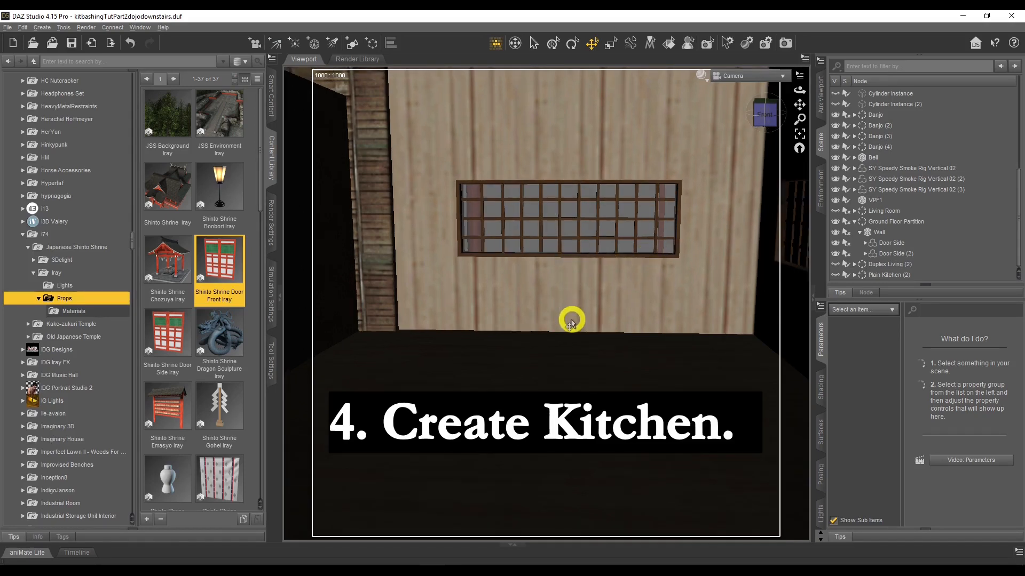
{"action": "scroll", "coordinate": [571, 321], "scroll_direction": "up", "scroll_amount": 1}
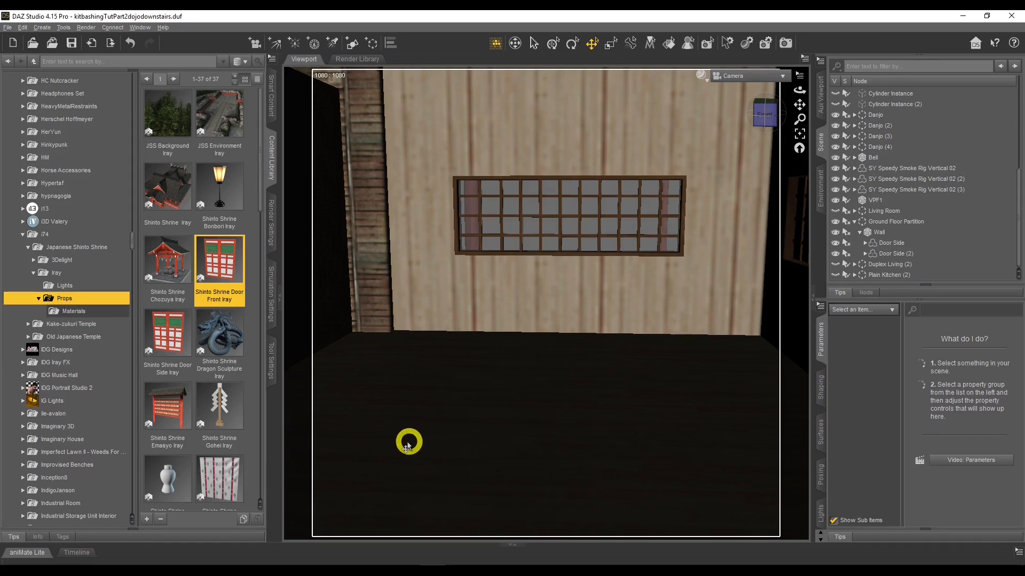
Compare reference images on the Japanese Shinto Shrine and Plain Kitchen product pages
{"action": "left_click", "coordinate": [108, 563]}
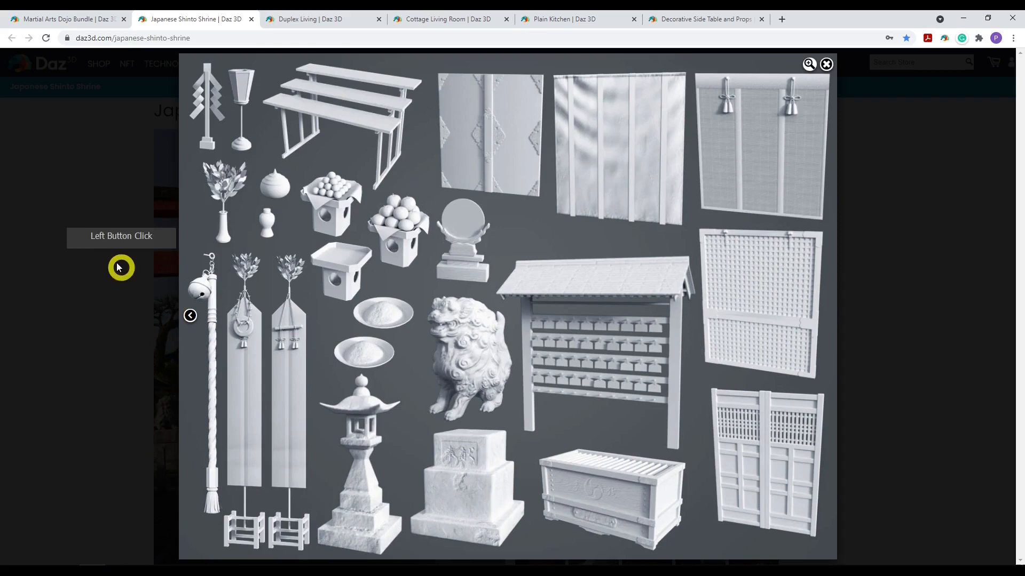
{"action": "left_click", "coordinate": [130, 216]}
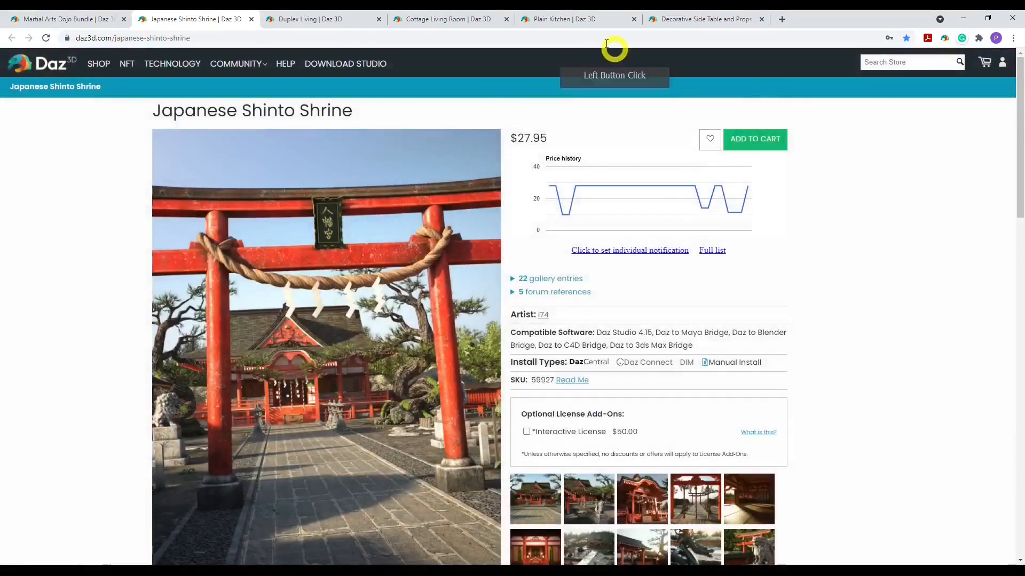
{"action": "left_click", "coordinate": [564, 19]}
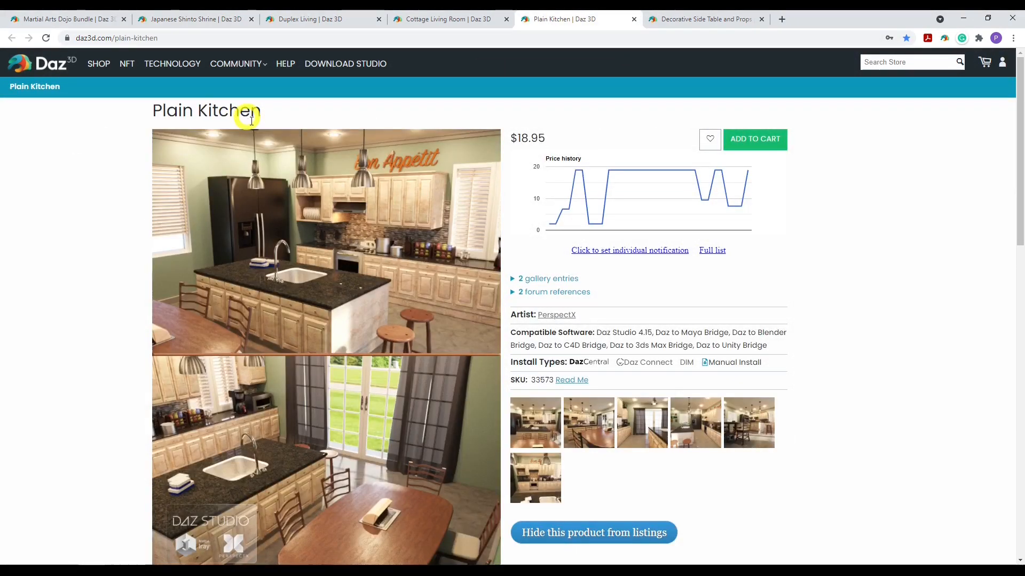
{"action": "scroll", "coordinate": [637, 282], "scroll_direction": "down", "scroll_amount": 1}
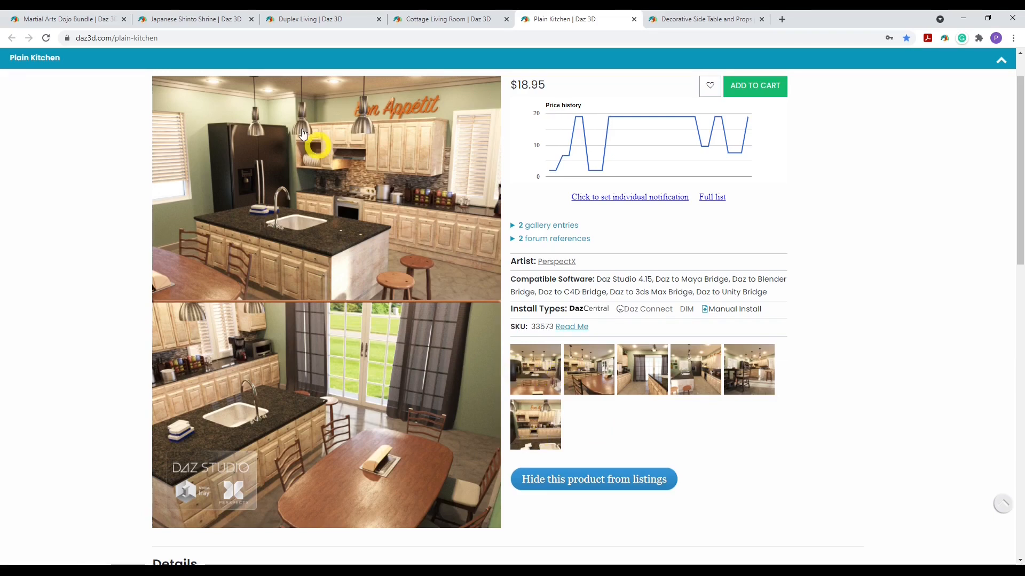
{"action": "left_click", "coordinate": [217, 17]}
{"action": "left_click", "coordinate": [597, 422]}
{"action": "left_click", "coordinate": [547, 402]}
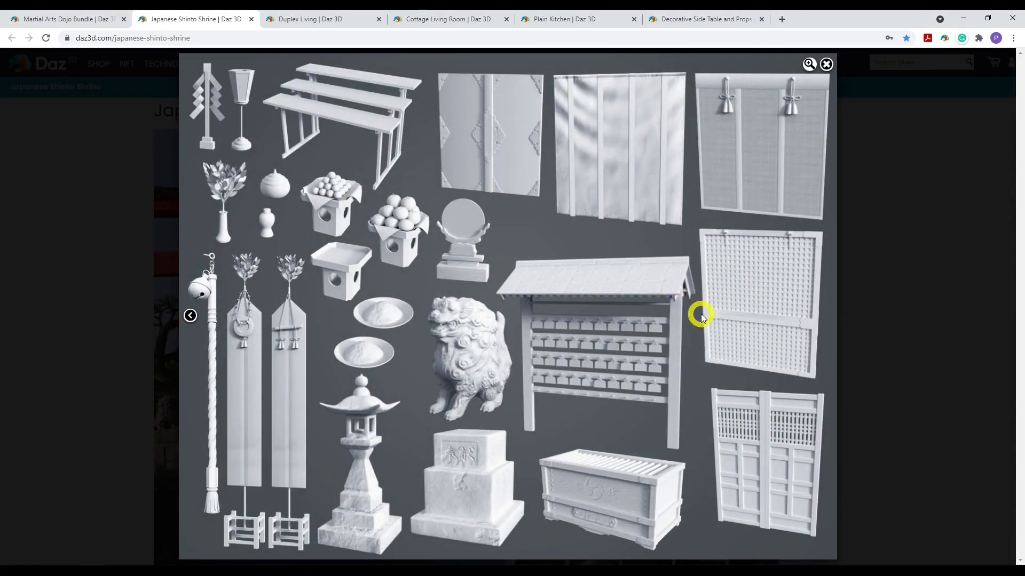
{"action": "left_click", "coordinate": [577, 17]}
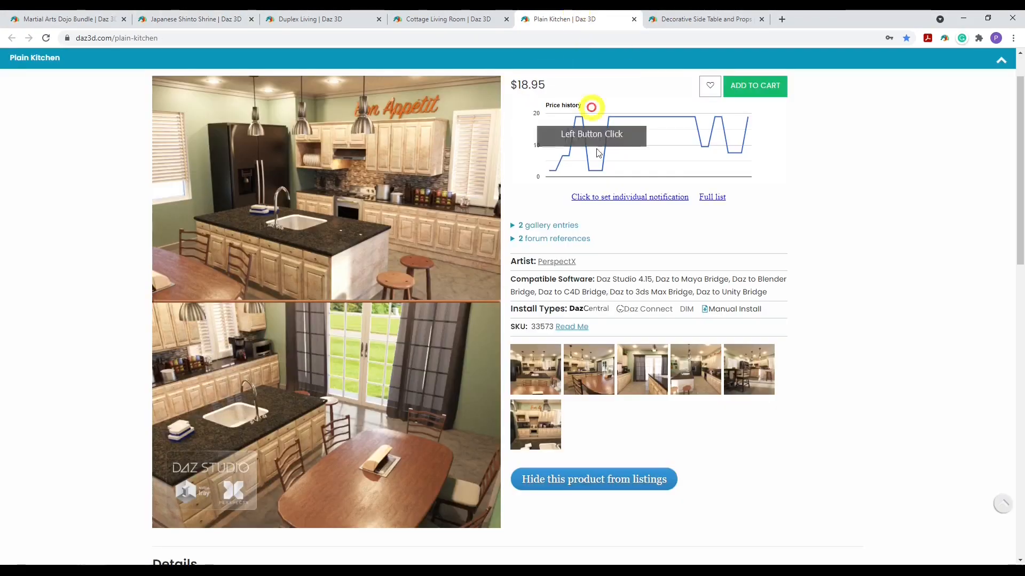
{"action": "left_click", "coordinate": [540, 412]}
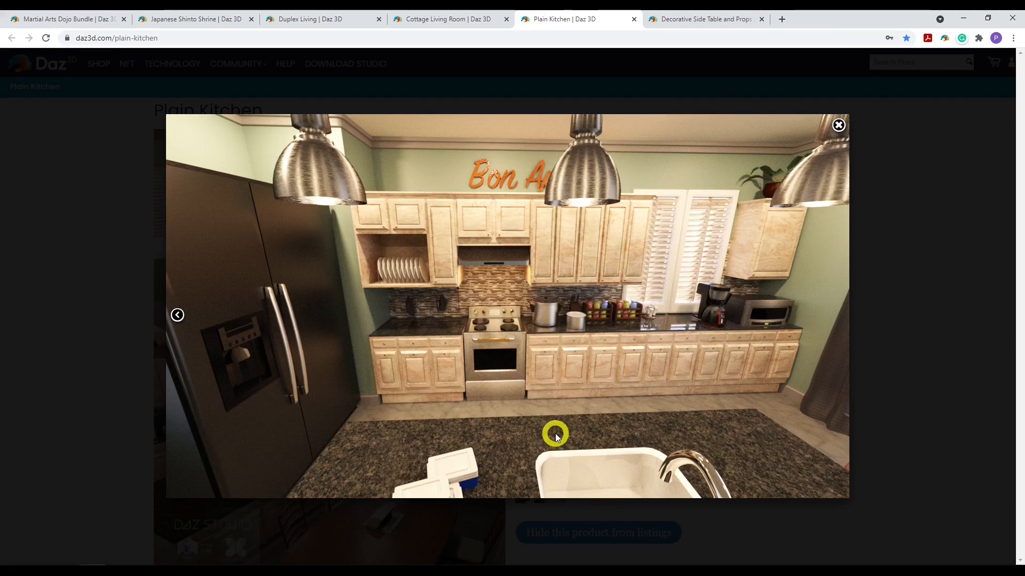
Return to DAZ Studio and show the Plain Kitchen group inside Dojo_Main in the scene
{"action": "left_click", "coordinate": [432, 572]}
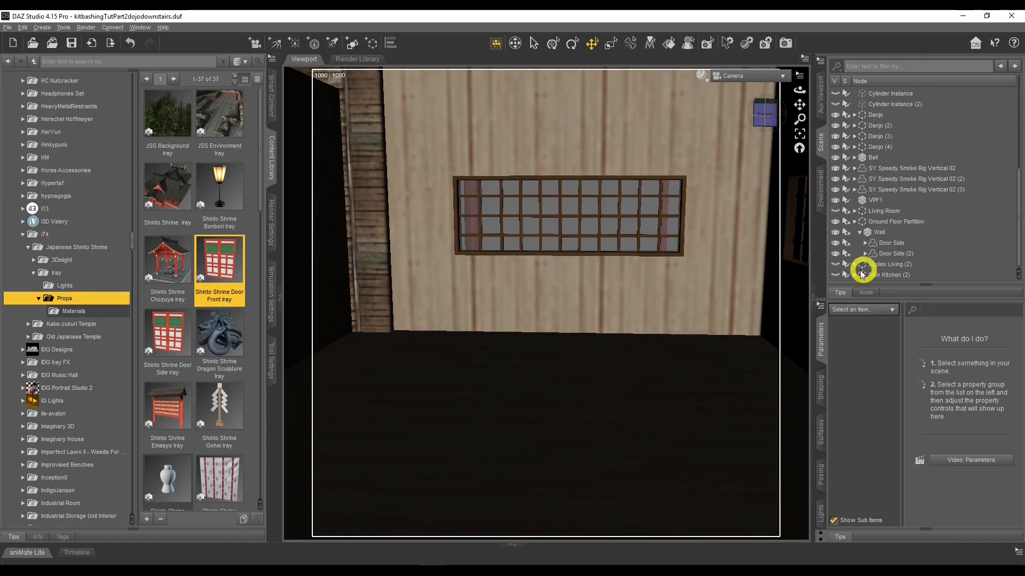
{"action": "scroll", "coordinate": [845, 264], "scroll_direction": "up", "scroll_amount": 3}
{"action": "scroll", "coordinate": [839, 266], "scroll_direction": "up", "scroll_amount": 4}
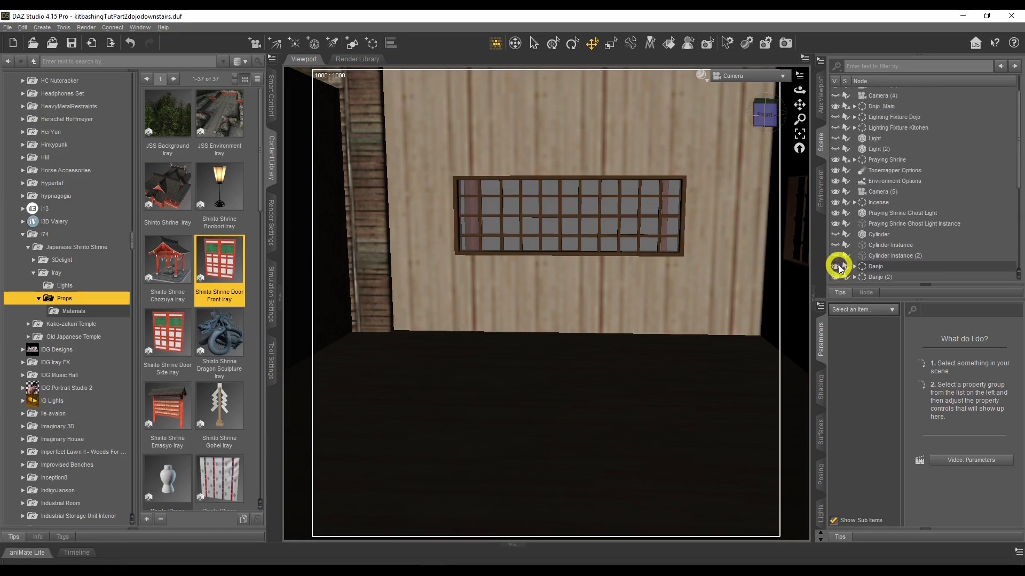
{"action": "left_click", "coordinate": [854, 105]}
{"action": "scroll", "coordinate": [848, 122], "scroll_direction": "down", "scroll_amount": 2}
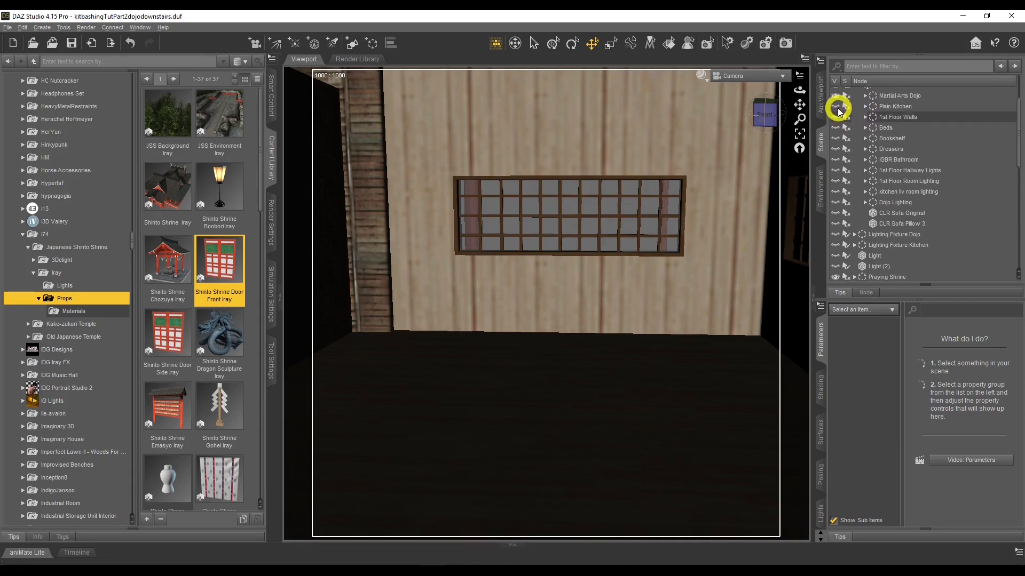
{"action": "left_click", "coordinate": [838, 107]}
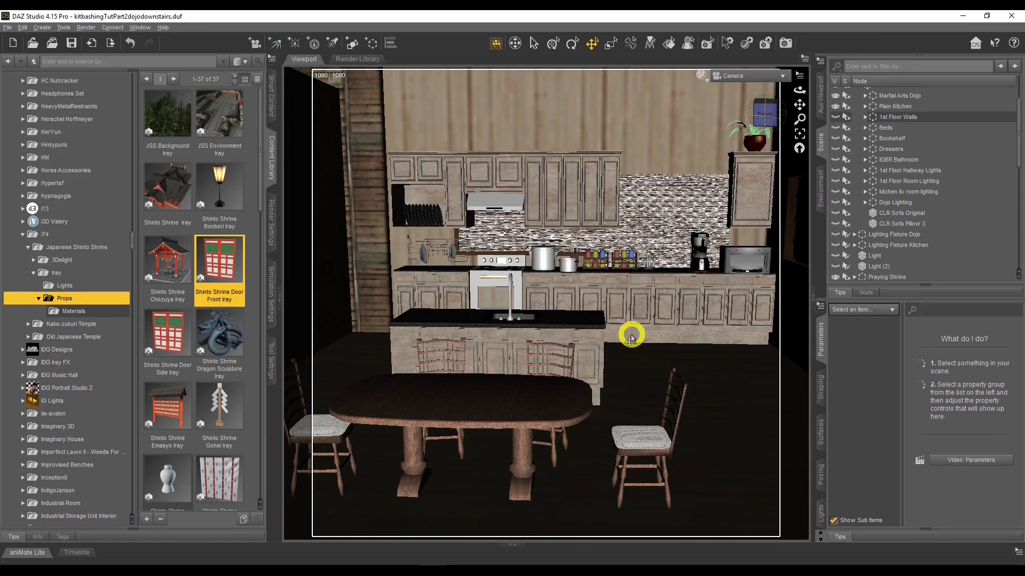
Hide the Dojo_Main group to view the Plain Kitchen (2) set on its own
{"action": "scroll", "coordinate": [631, 335], "scroll_direction": "up", "scroll_amount": 5}
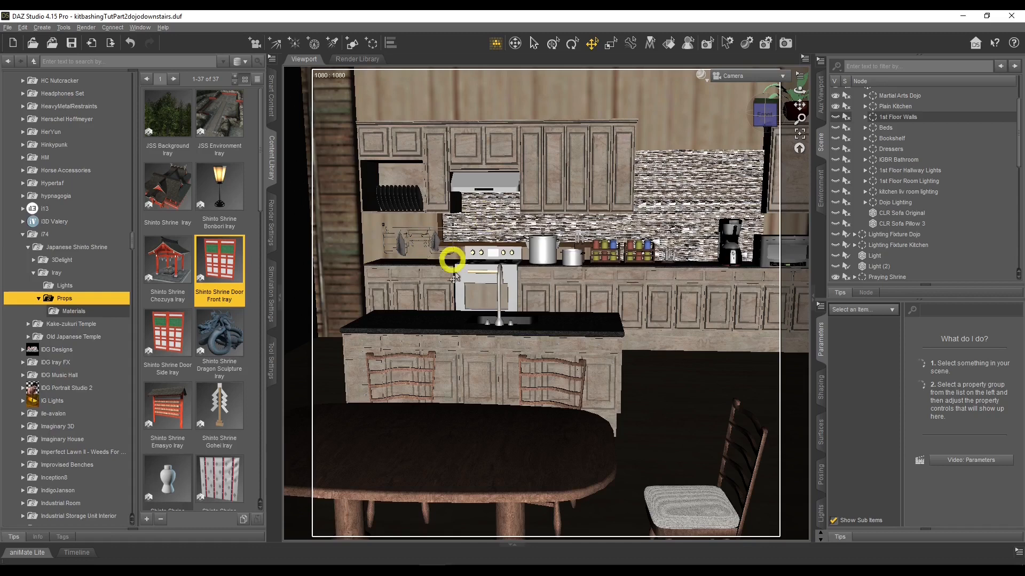
{"action": "scroll", "coordinate": [485, 391], "scroll_direction": "down", "scroll_amount": 5}
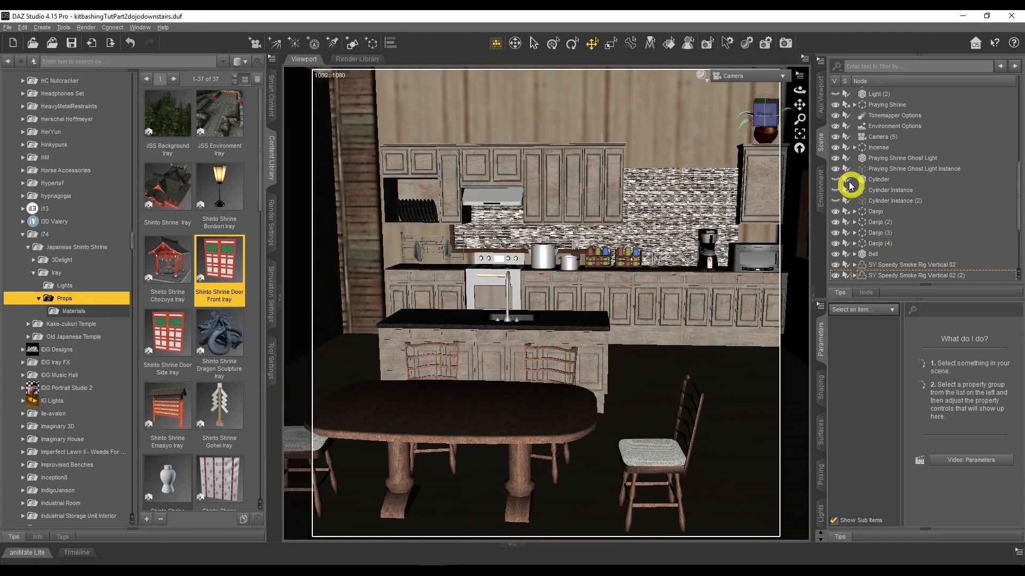
{"action": "left_click_drag", "start_coordinate": [798, 90], "coordinate": [798, 92]}
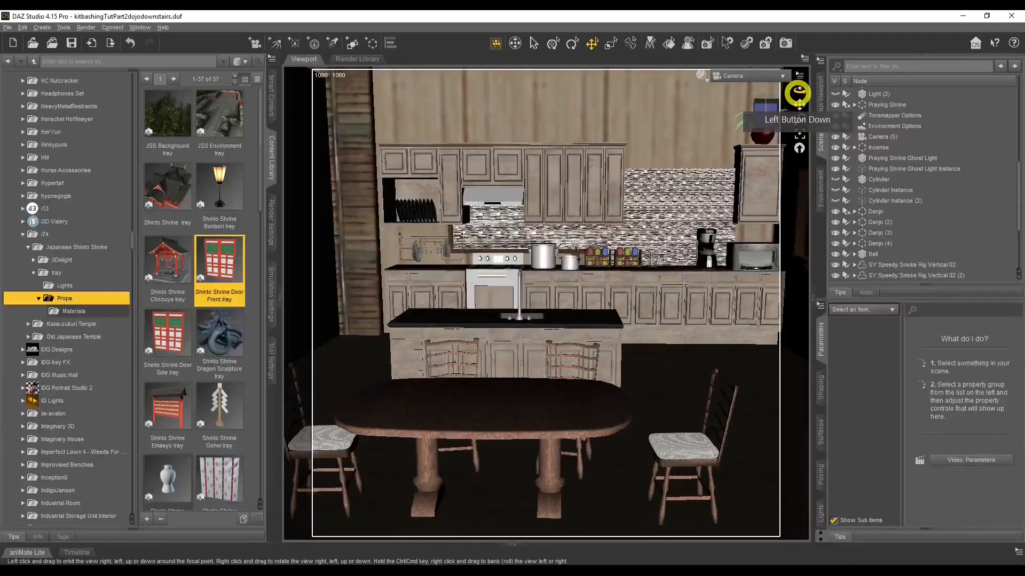
{"action": "scroll", "coordinate": [874, 155], "scroll_direction": "up", "scroll_amount": 4}
{"action": "scroll", "coordinate": [875, 160], "scroll_direction": "up", "scroll_amount": 4}
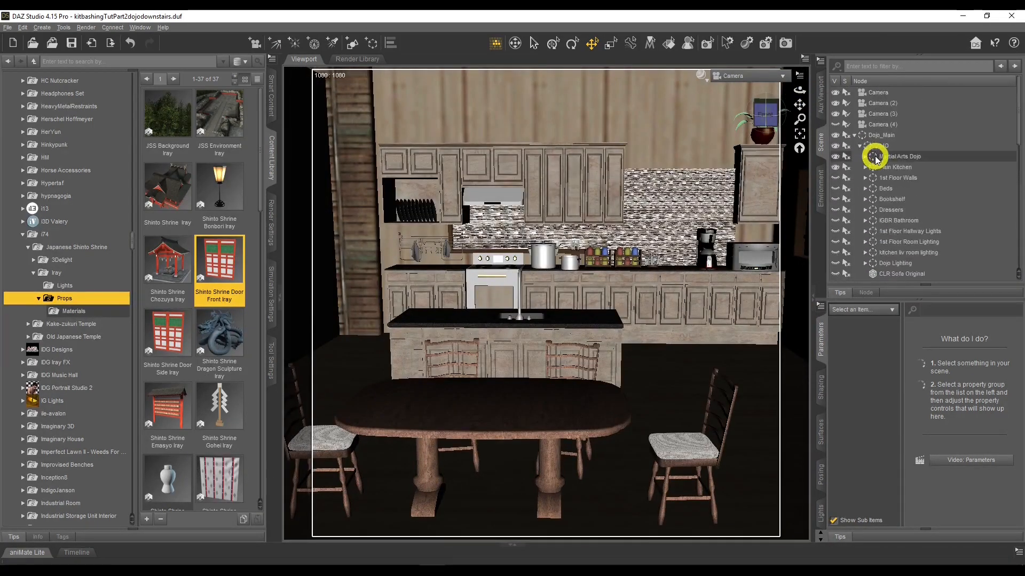
{"action": "left_click", "coordinate": [835, 138]}
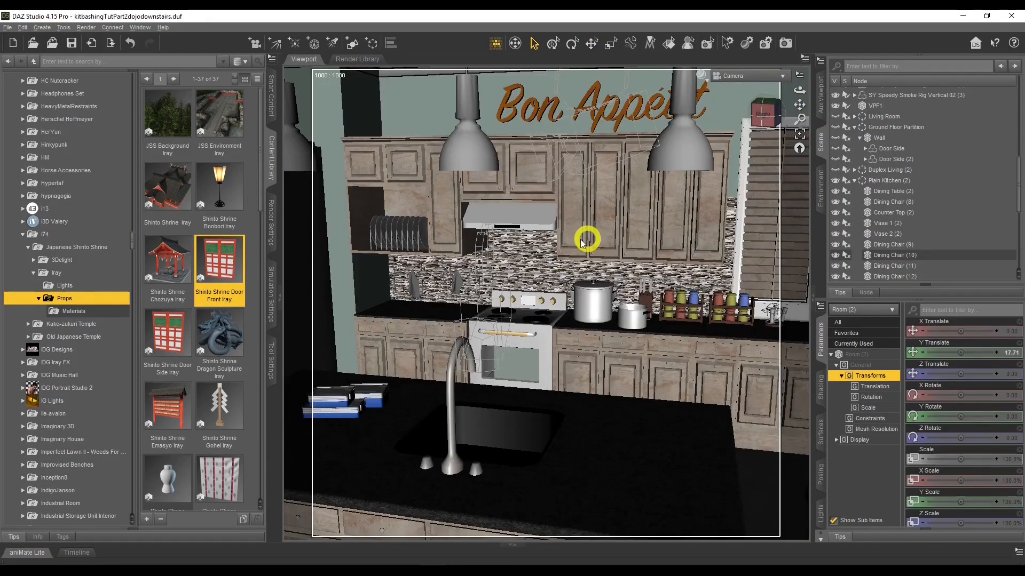
Orbit around the Plain Kitchen (2) room to inspect the fridge and window walls
{"action": "left_click_drag", "start_coordinate": [796, 90], "coordinate": [795, 91]}
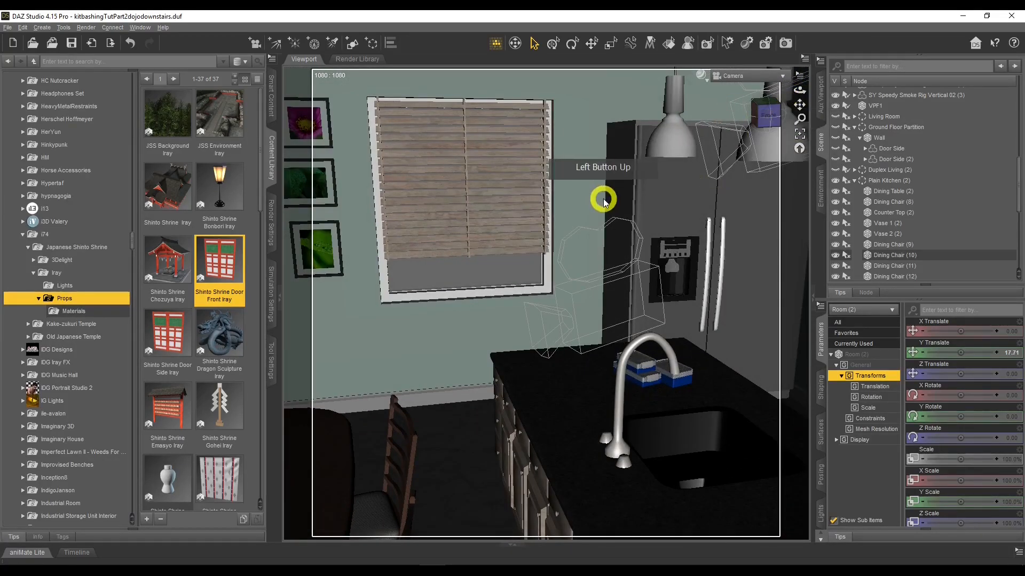
{"action": "scroll", "coordinate": [602, 201], "scroll_direction": "up", "scroll_amount": 3}
{"action": "middle_click_drag", "start_coordinate": [602, 201], "coordinate": [602, 201]}
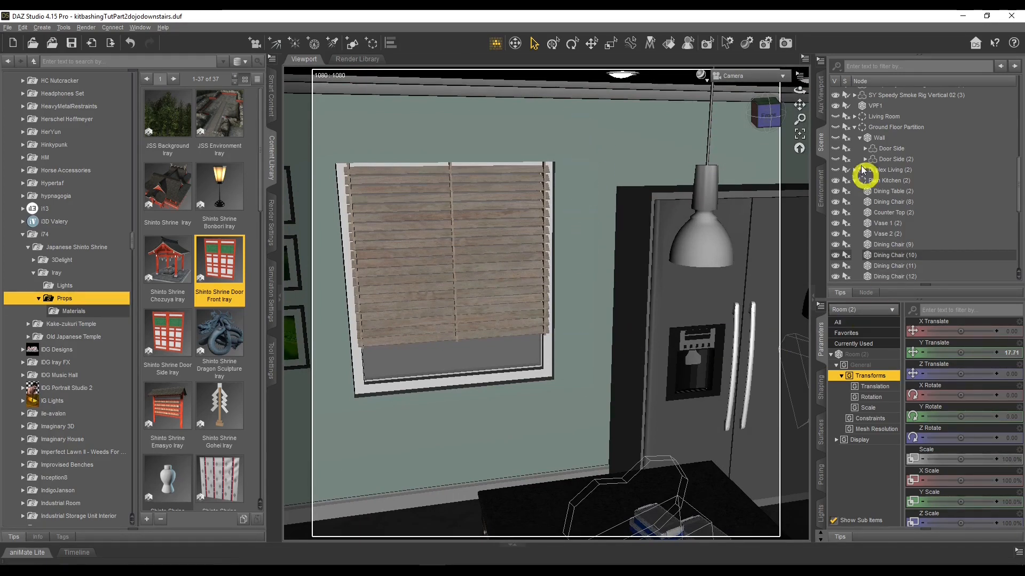
{"action": "left_click_drag", "start_coordinate": [799, 91], "coordinate": [890, 156]}
{"action": "scroll", "coordinate": [910, 213], "scroll_direction": "down", "scroll_amount": 6}
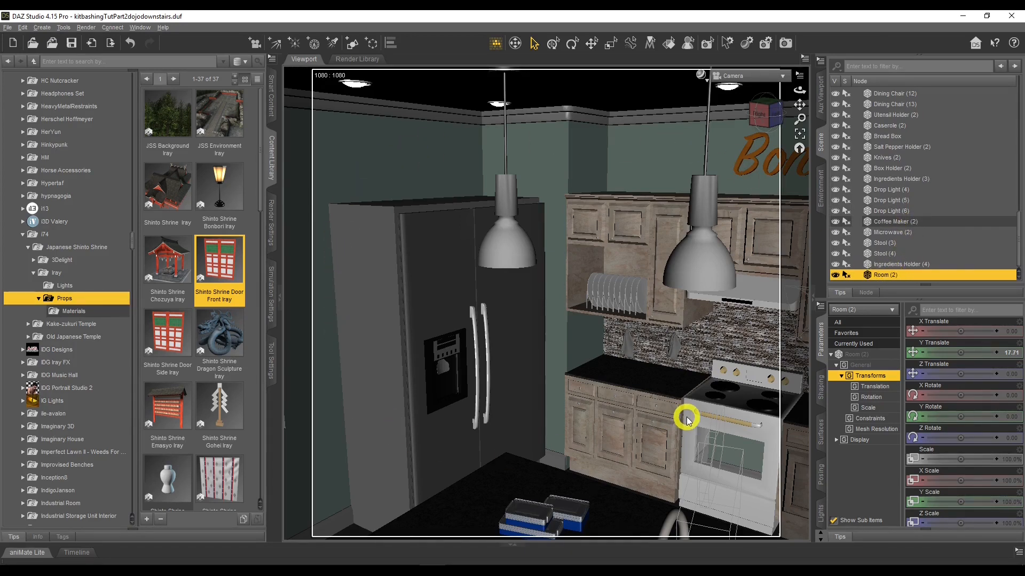
Open Room (2)'s surfaces and, with the Surface Selection tool, select the kitchen's back wall surface
{"action": "left_click", "coordinate": [822, 436]}
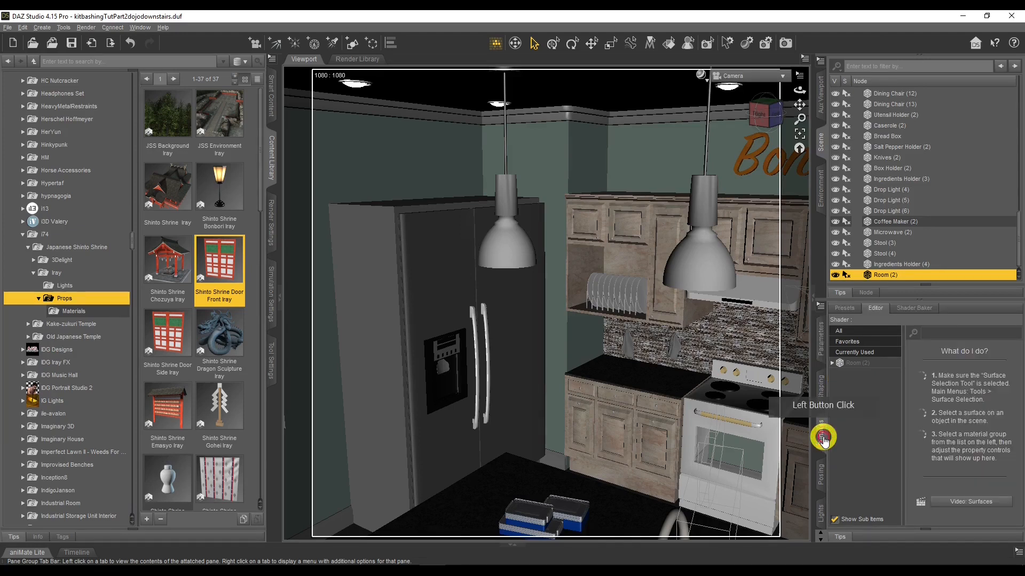
{"action": "left_click", "coordinate": [870, 364]}
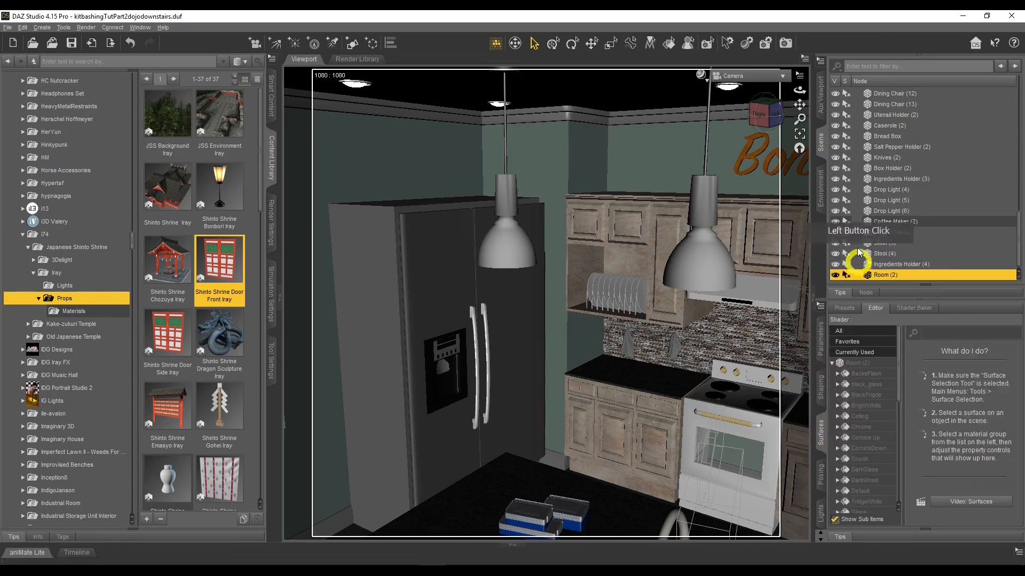
{"action": "scroll", "coordinate": [851, 219], "scroll_direction": "up", "scroll_amount": 4}
{"action": "scroll", "coordinate": [852, 168], "scroll_direction": "up", "scroll_amount": 1}
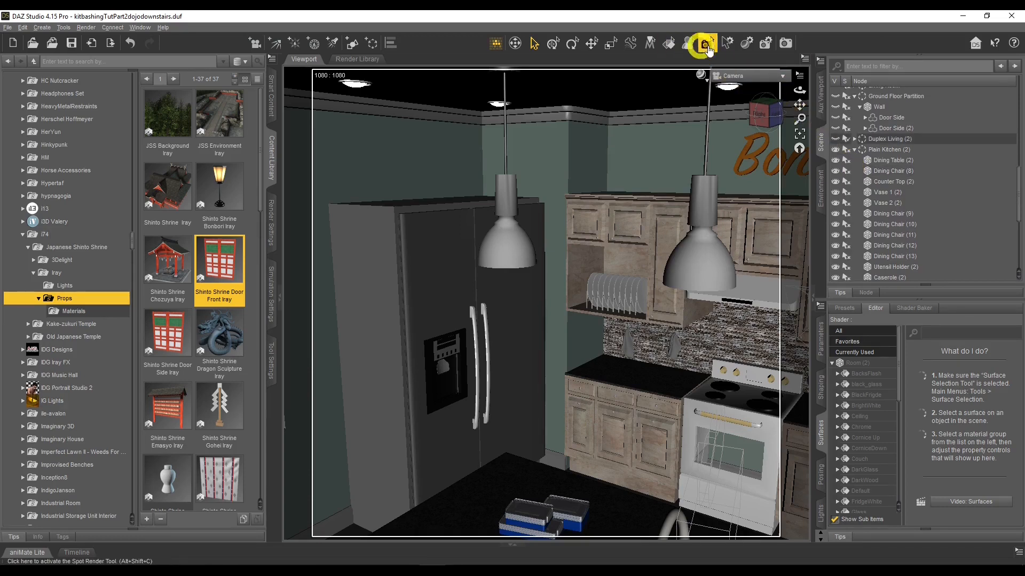
{"action": "left_click", "coordinate": [669, 44]}
{"action": "left_click", "coordinate": [868, 179]}
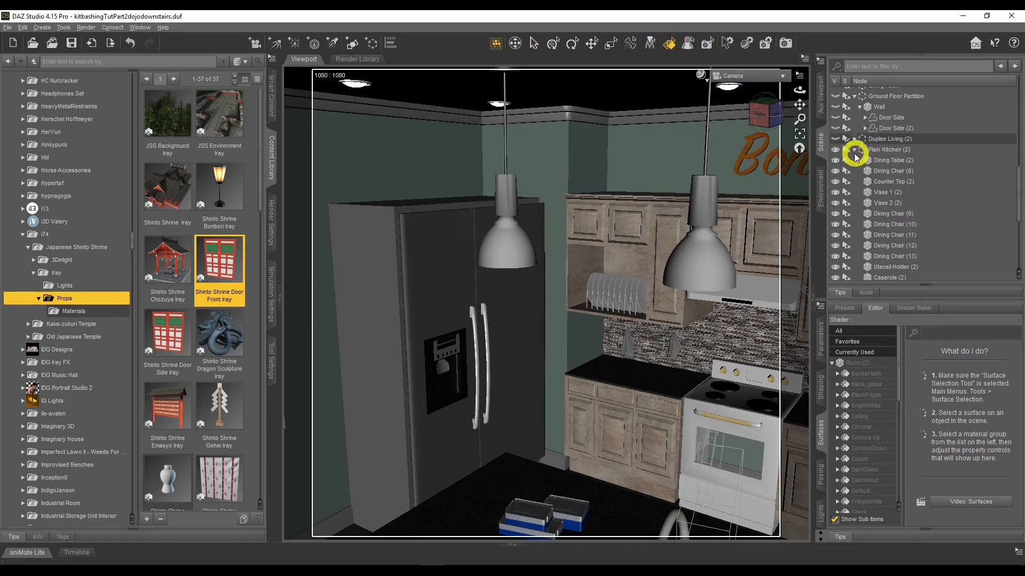
{"action": "left_click", "coordinate": [848, 150]}
{"action": "left_click", "coordinate": [702, 259]}
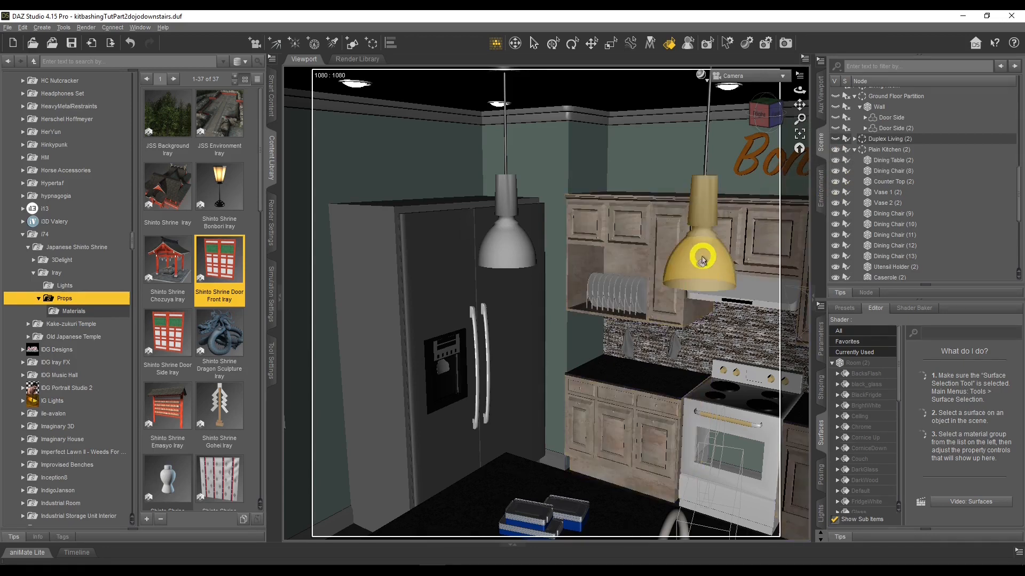
{"action": "left_click", "coordinate": [703, 226]}
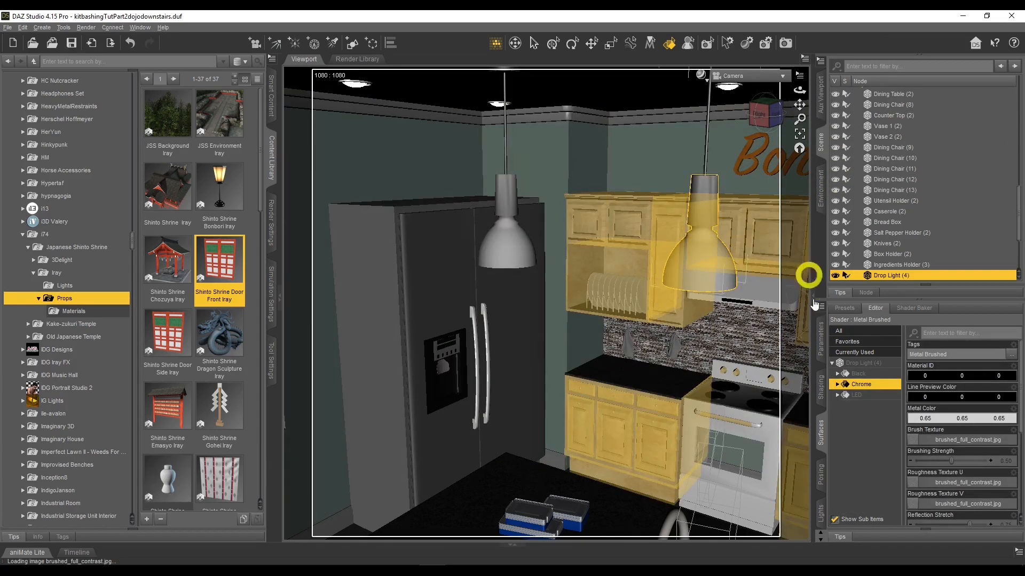
{"action": "left_click_drag", "start_coordinate": [800, 90], "coordinate": [800, 91]}
{"action": "left_click", "coordinate": [600, 159]}
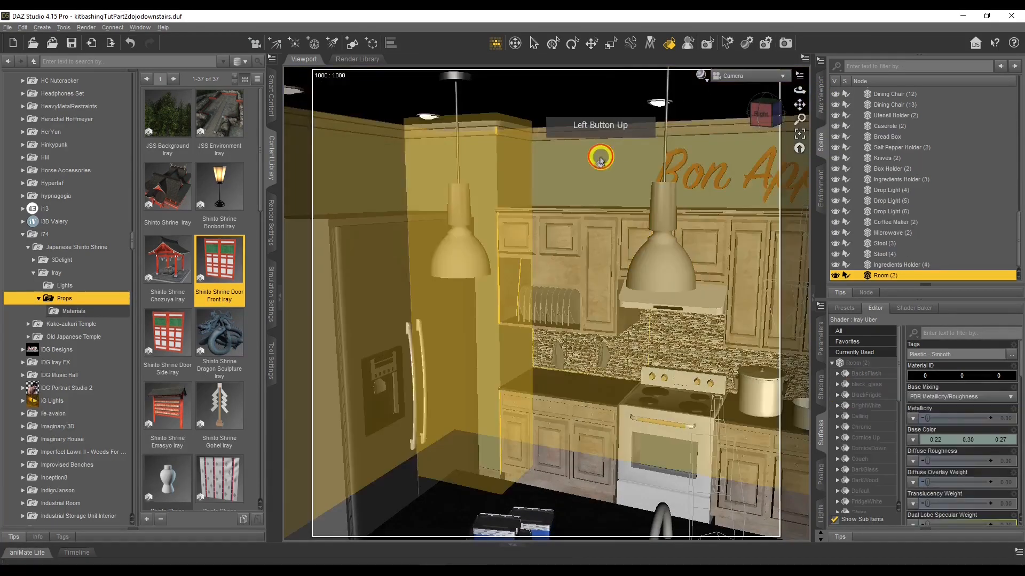
{"action": "scroll", "coordinate": [863, 419], "scroll_direction": "down", "scroll_amount": 5}
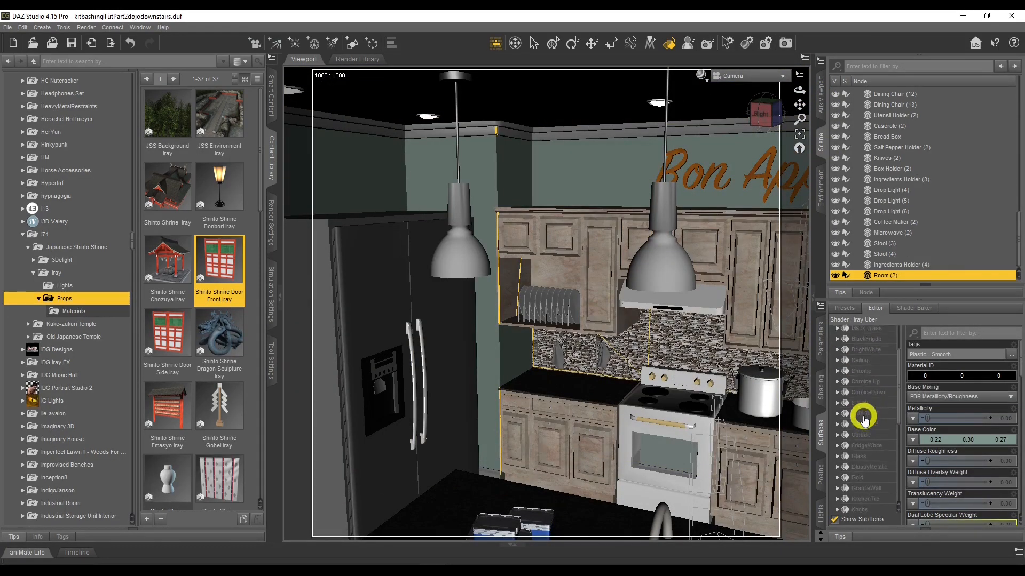
{"action": "scroll", "coordinate": [864, 417], "scroll_direction": "down", "scroll_amount": 5}
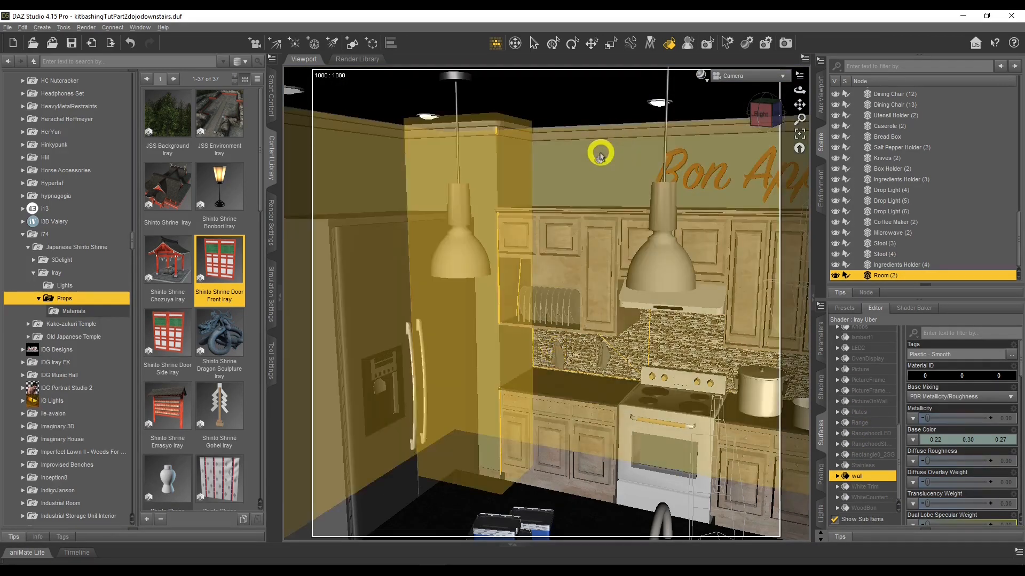
{"action": "left_click", "coordinate": [600, 152]}
Filter surface properties for cut and set Cutout Opacity to 0 on the kitchen walls and the Bon Appetit sign
{"action": "left_click", "coordinate": [949, 335]}
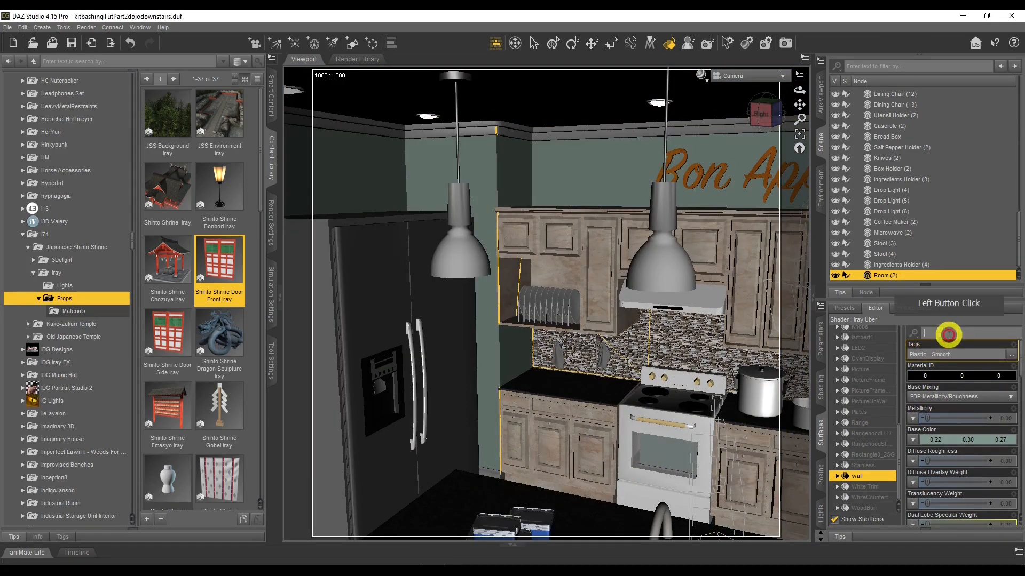
{"action": "type", "text": "cut"}
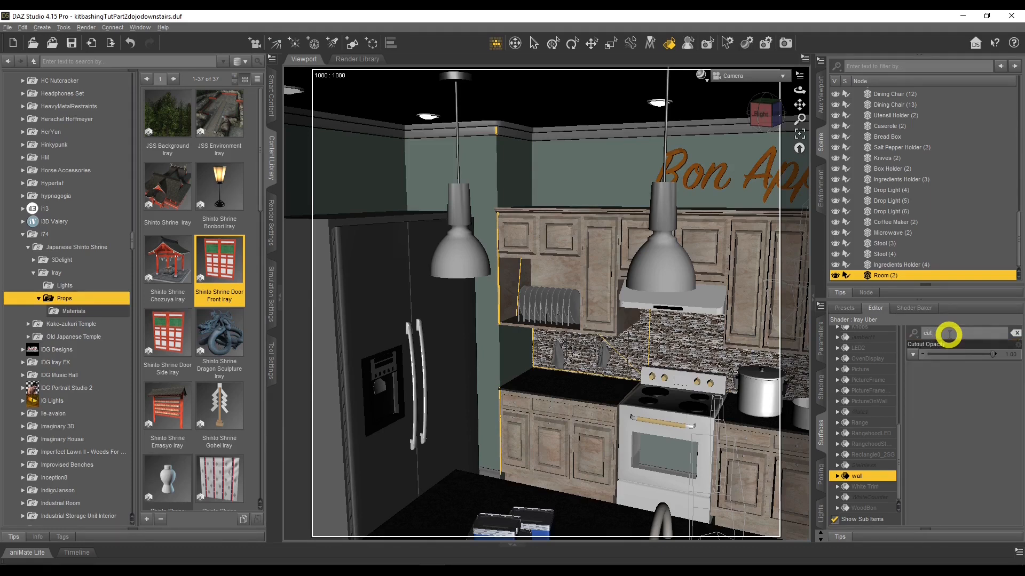
{"action": "left_click_drag", "start_coordinate": [993, 354], "coordinate": [896, 358]}
{"action": "left_click", "coordinate": [560, 175]}
{"action": "left_click_drag", "start_coordinate": [928, 354], "coordinate": [903, 346]}
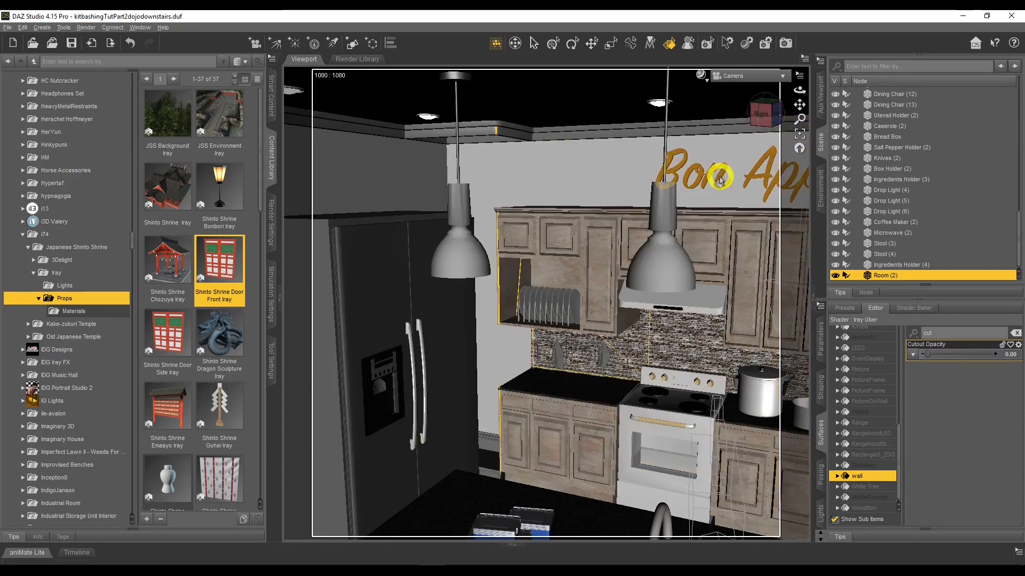
{"action": "left_click", "coordinate": [719, 179]}
{"action": "left_click_drag", "start_coordinate": [996, 353], "coordinate": [905, 337]}
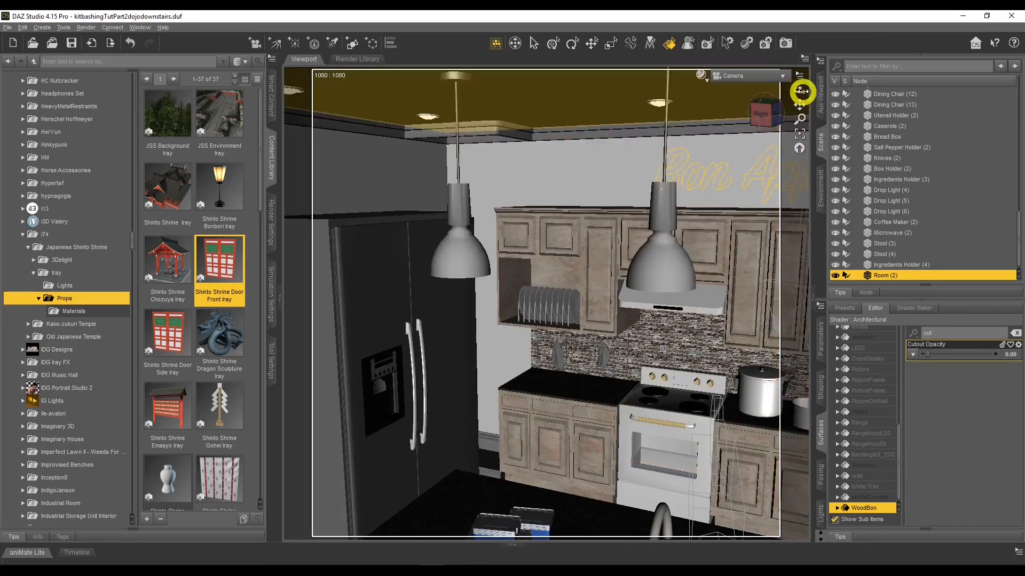
Set Cutout Opacity to 0 on the refrigerator's body and water dispenser surfaces
{"action": "left_click_drag", "start_coordinate": [799, 91], "coordinate": [693, 137]}
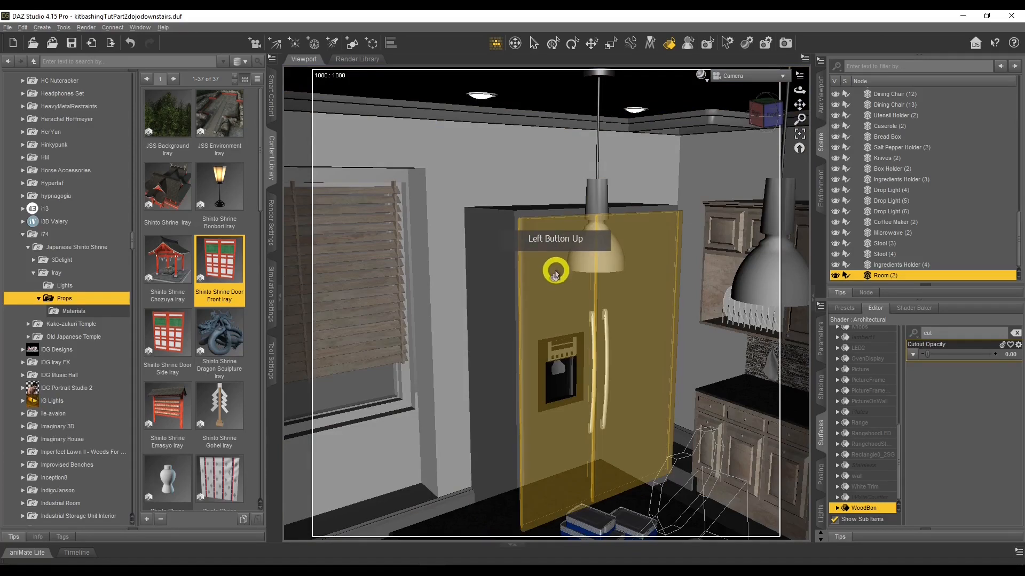
{"action": "left_click", "coordinate": [880, 276]}
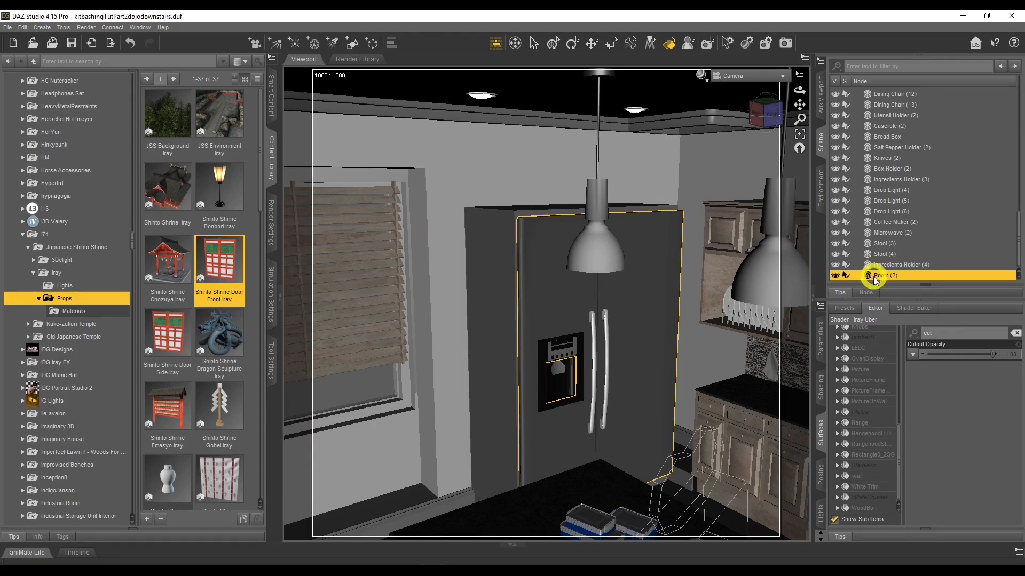
{"action": "left_click", "coordinate": [944, 346]}
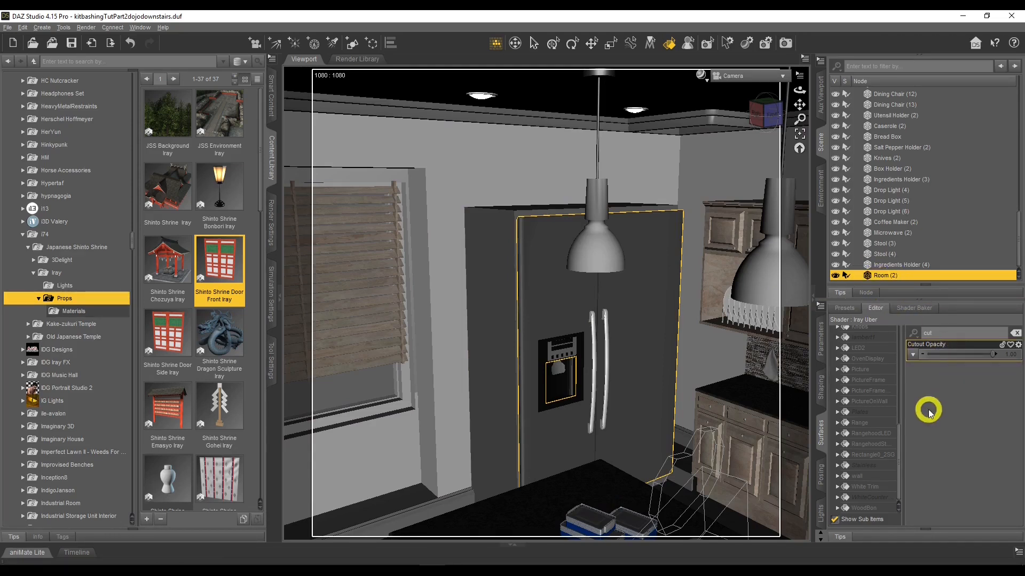
{"action": "left_click_drag", "start_coordinate": [994, 354], "coordinate": [510, 349]}
{"action": "left_click", "coordinate": [486, 294]}
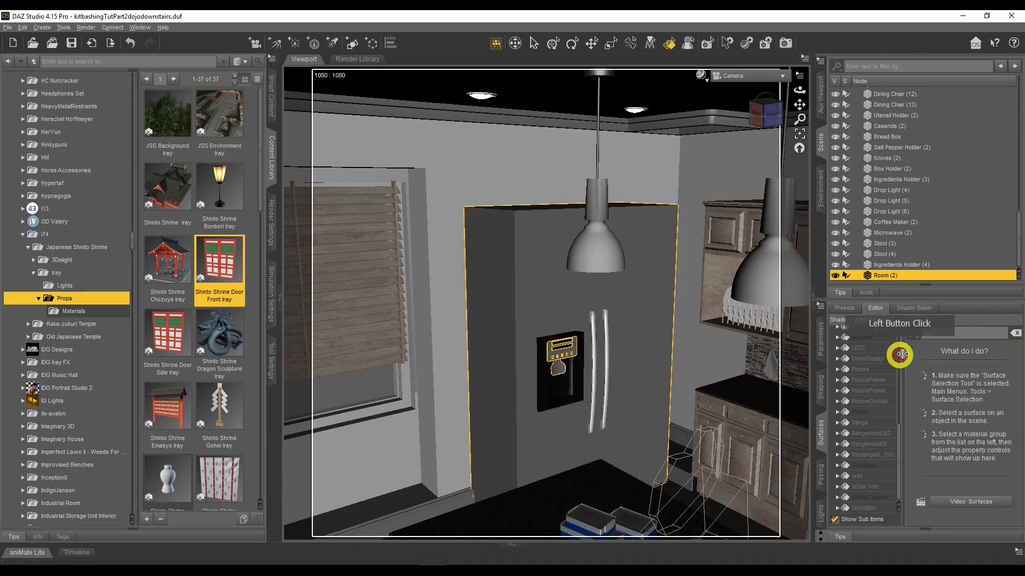
{"action": "left_click", "coordinate": [549, 353]}
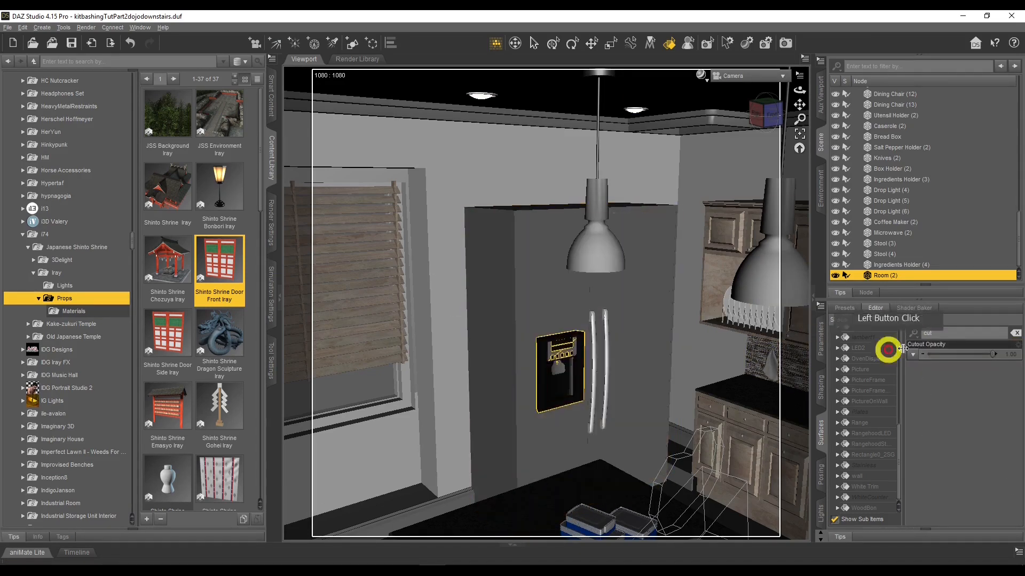
{"action": "left_click_drag", "start_coordinate": [994, 353], "coordinate": [912, 356]}
Set Cutout Opacity to 0 on the window curtains beside the kitchen's window wall
{"action": "left_click_drag", "start_coordinate": [799, 90], "coordinate": [515, 447]}
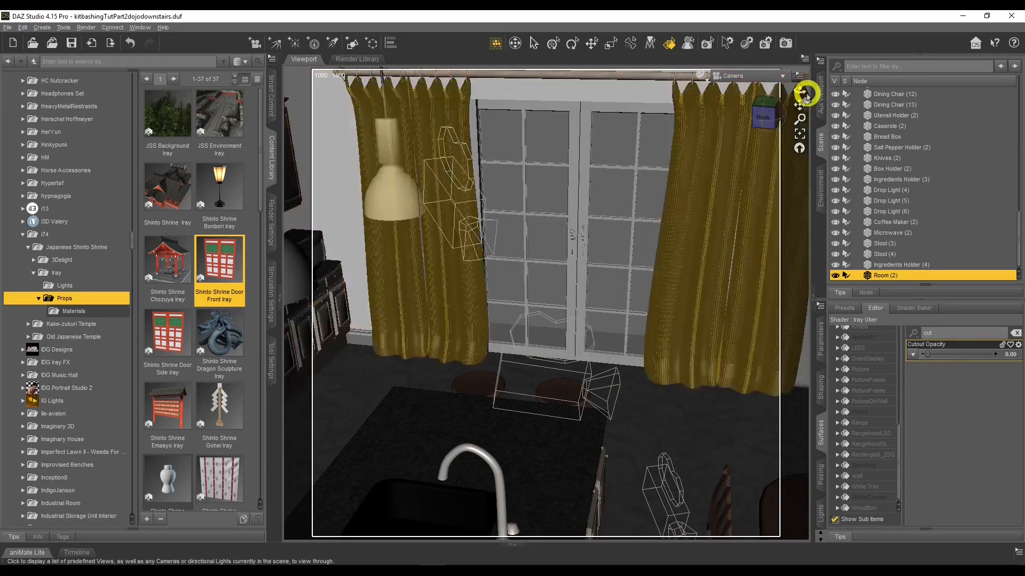
{"action": "left_click_drag", "start_coordinate": [800, 91], "coordinate": [801, 88]}
{"action": "scroll", "coordinate": [873, 176], "scroll_direction": "up", "scroll_amount": 4}
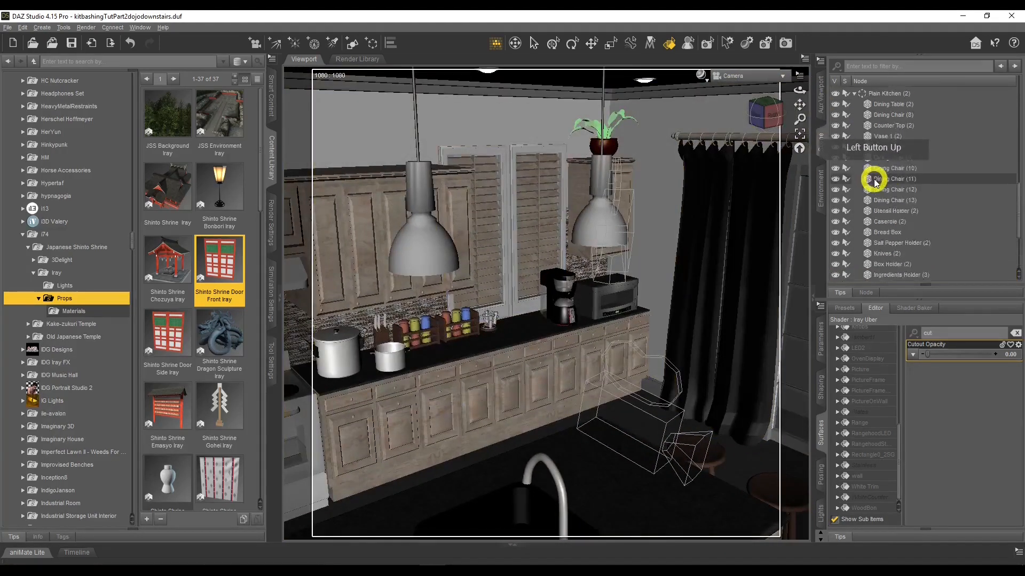
{"action": "left_click", "coordinate": [500, 124]}
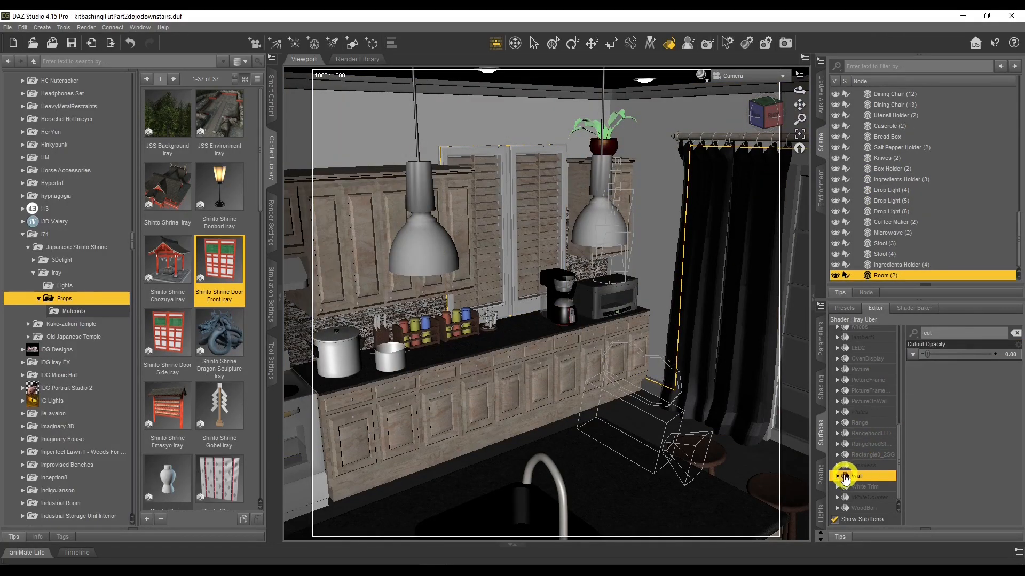
{"action": "left_click", "coordinate": [696, 122]}
{"action": "left_click", "coordinate": [746, 138]}
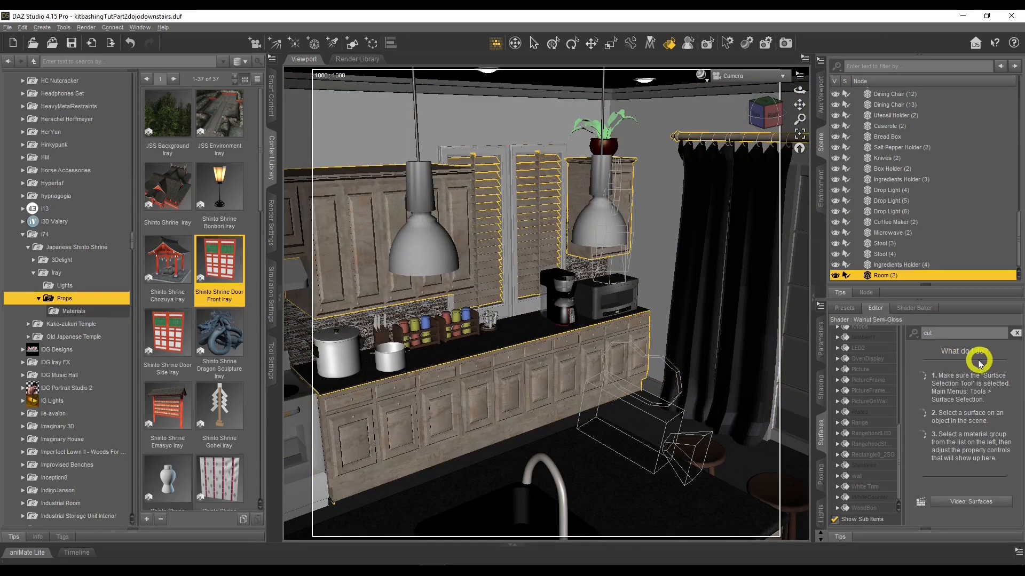
{"action": "left_click", "coordinate": [736, 240]}
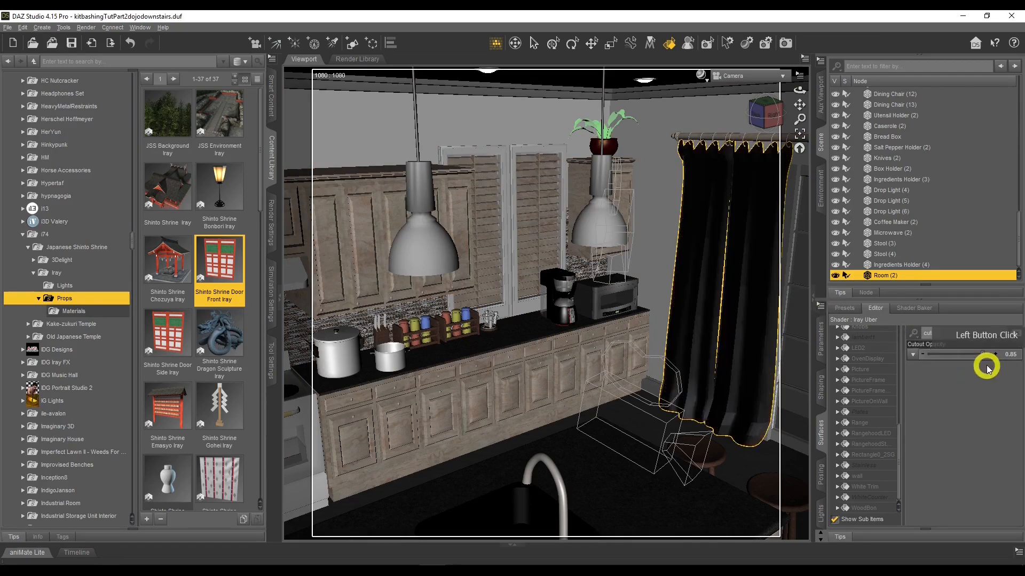
{"action": "left_click_drag", "start_coordinate": [985, 355], "coordinate": [694, 275]}
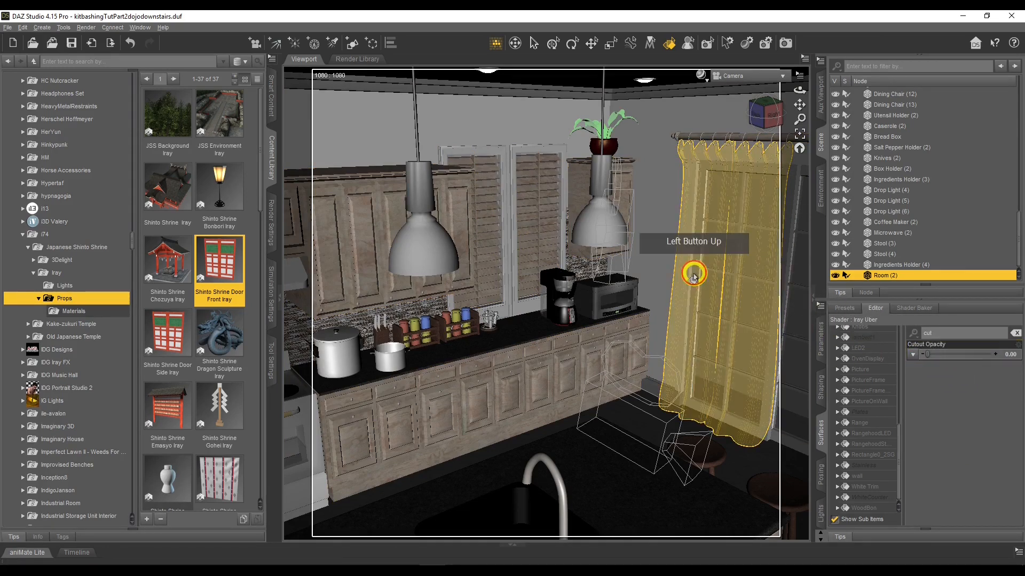
{"action": "left_click", "coordinate": [665, 160]}
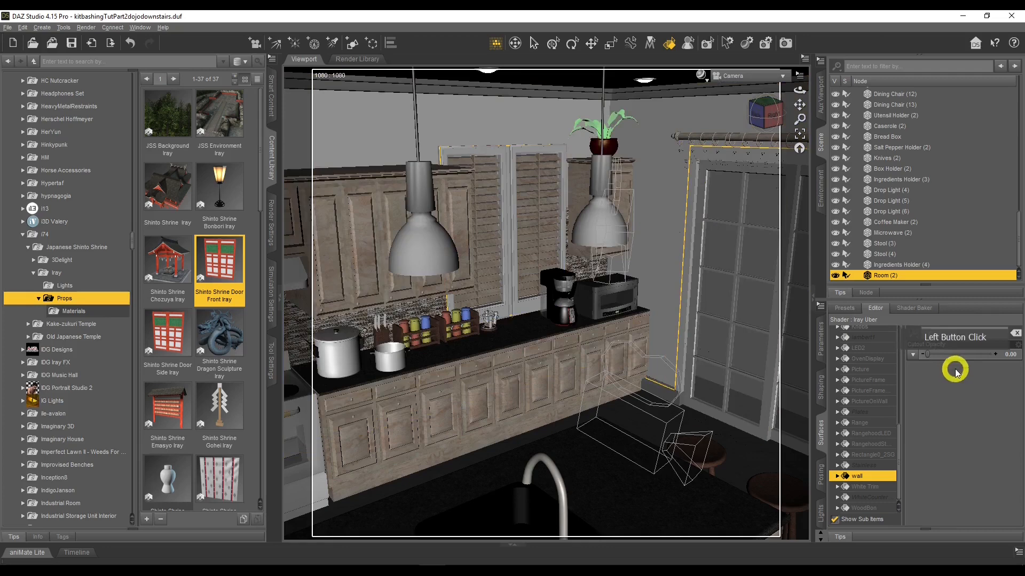
Set Cutout Opacity to 0 on the refrigerator's door handles
{"action": "left_click_drag", "start_coordinate": [801, 89], "coordinate": [803, 89]}
{"action": "left_click", "coordinate": [511, 268]}
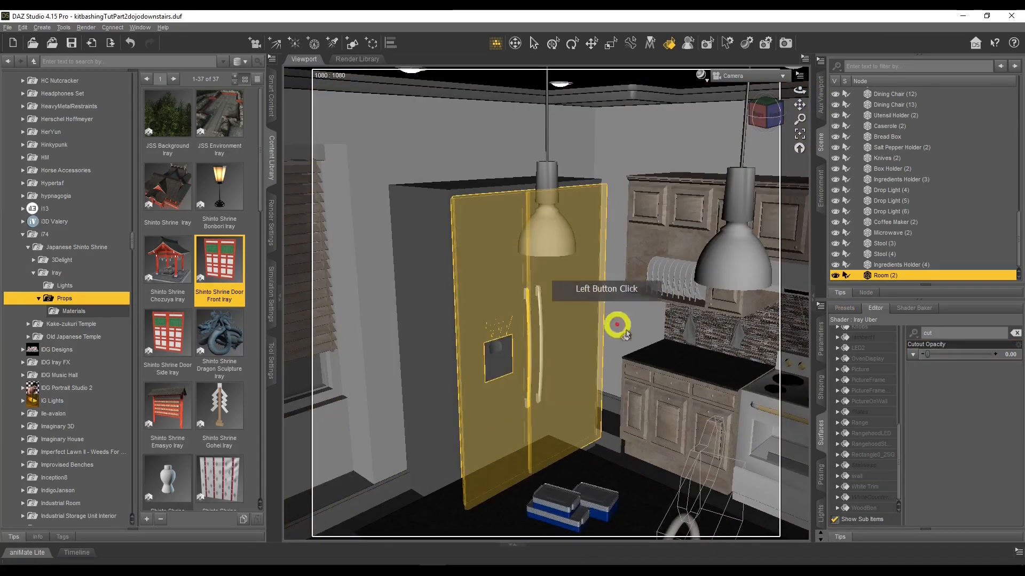
{"action": "left_click", "coordinate": [527, 336]}
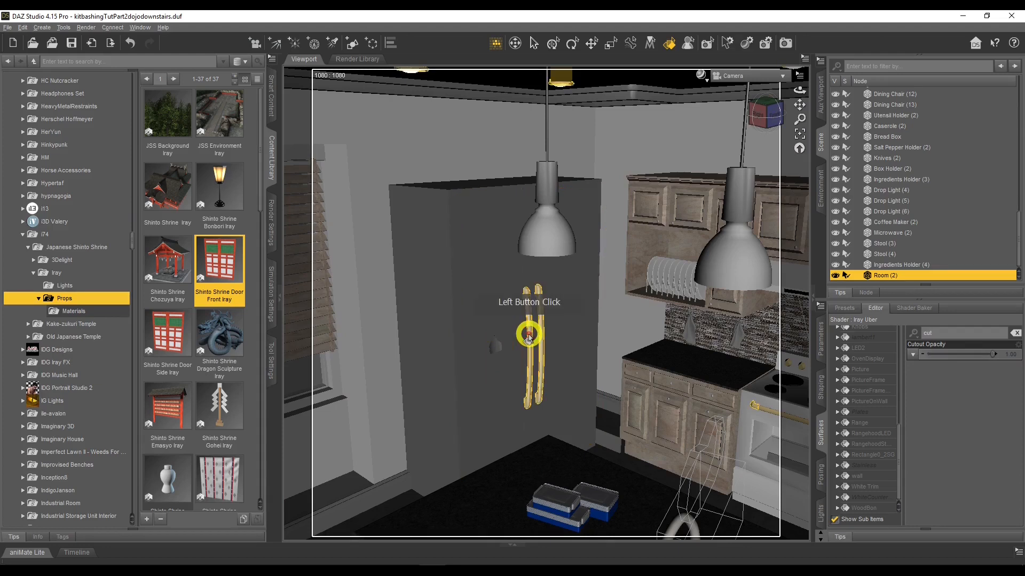
{"action": "left_click_drag", "start_coordinate": [993, 355], "coordinate": [861, 355]}
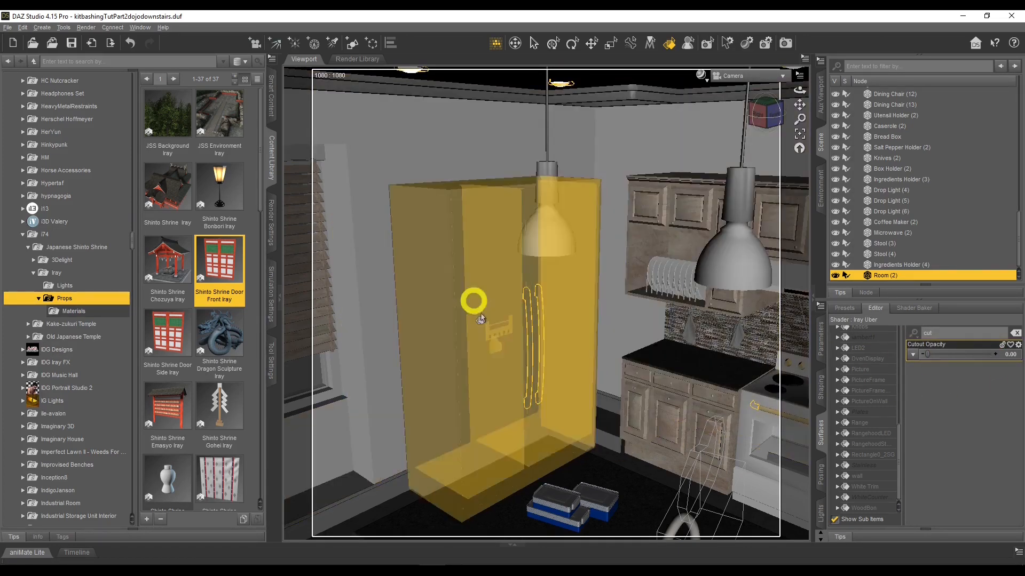
Switch to the Geometry Editor, select all the refrigerator's remaining polygons and delete them
{"action": "left_click", "coordinate": [419, 214]}
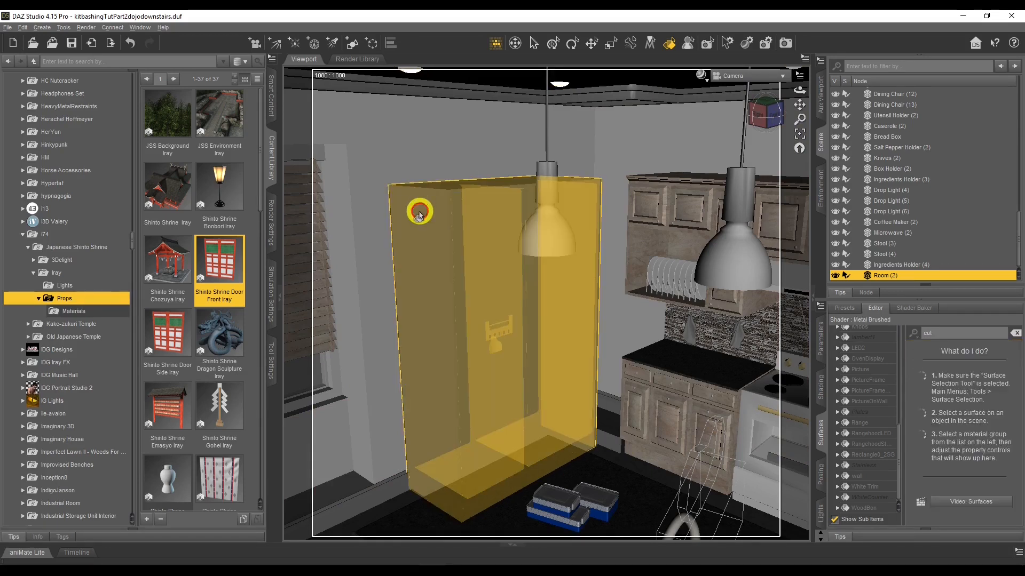
{"action": "left_click", "coordinate": [469, 247]}
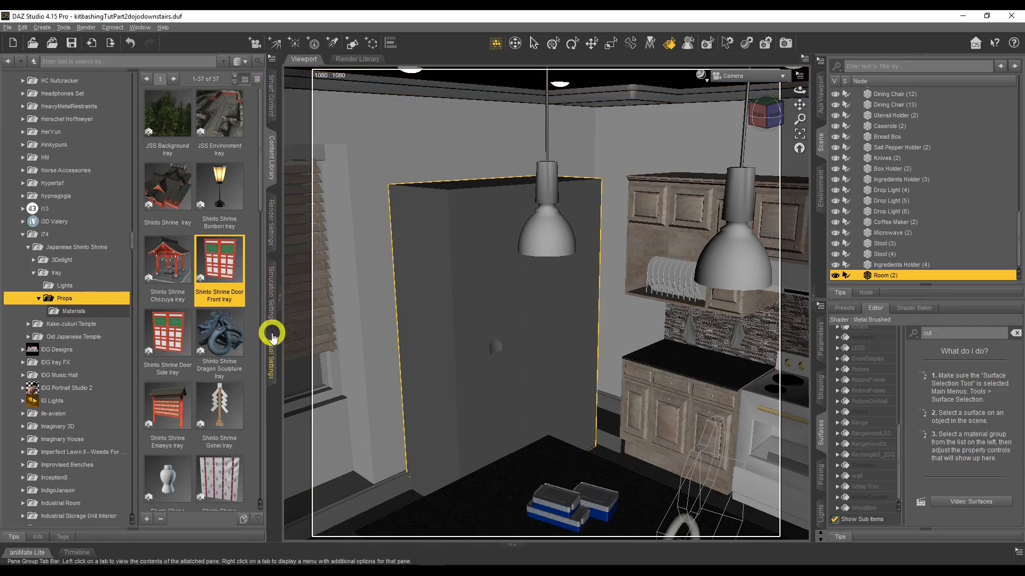
{"action": "left_click", "coordinate": [272, 351]}
{"action": "left_click", "coordinate": [167, 62]}
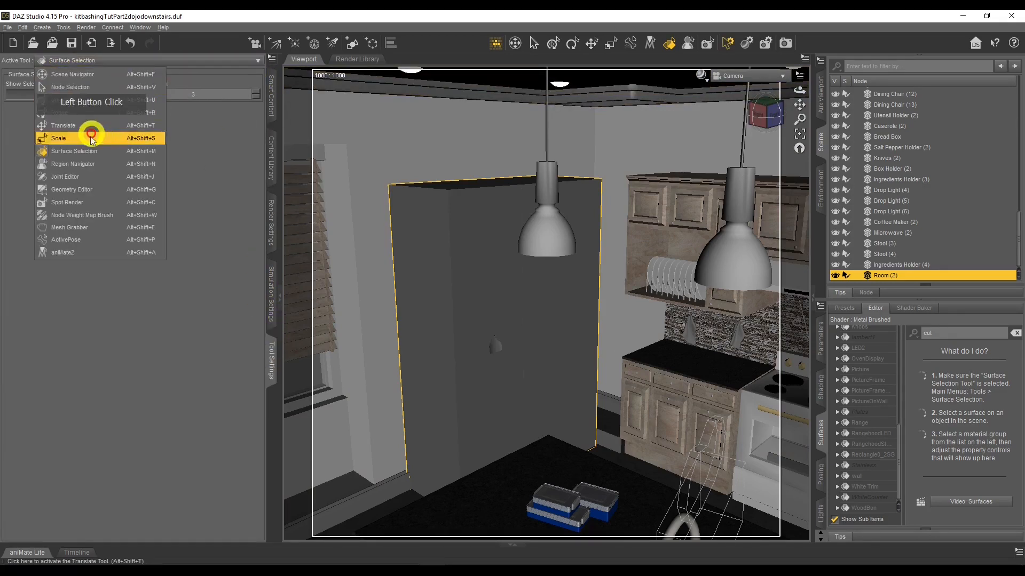
{"action": "left_click", "coordinate": [87, 190]}
{"action": "left_click_drag", "start_coordinate": [585, 364], "coordinate": [600, 385]}
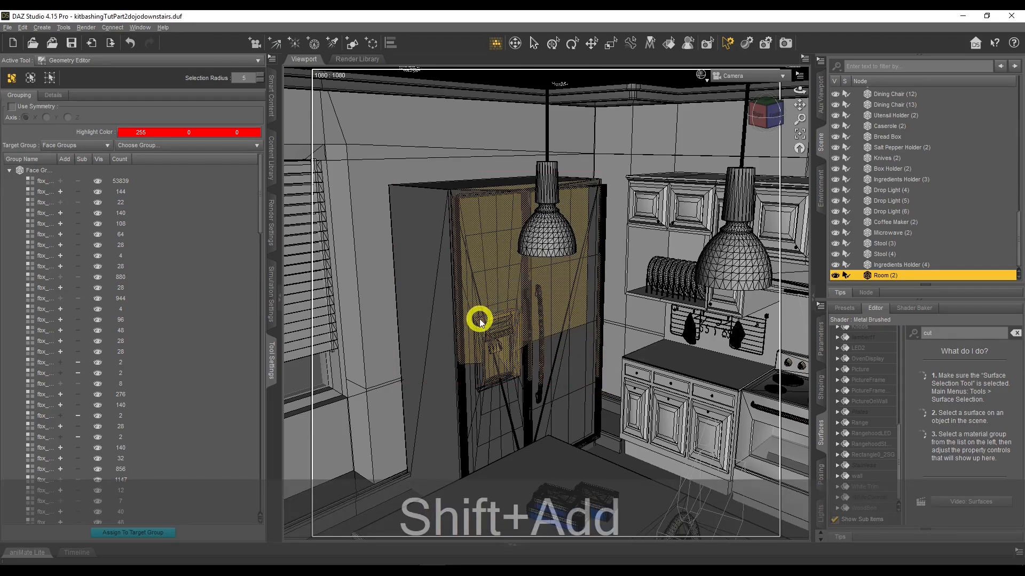
{"action": "key", "text": "ctrl+KP_Add"}
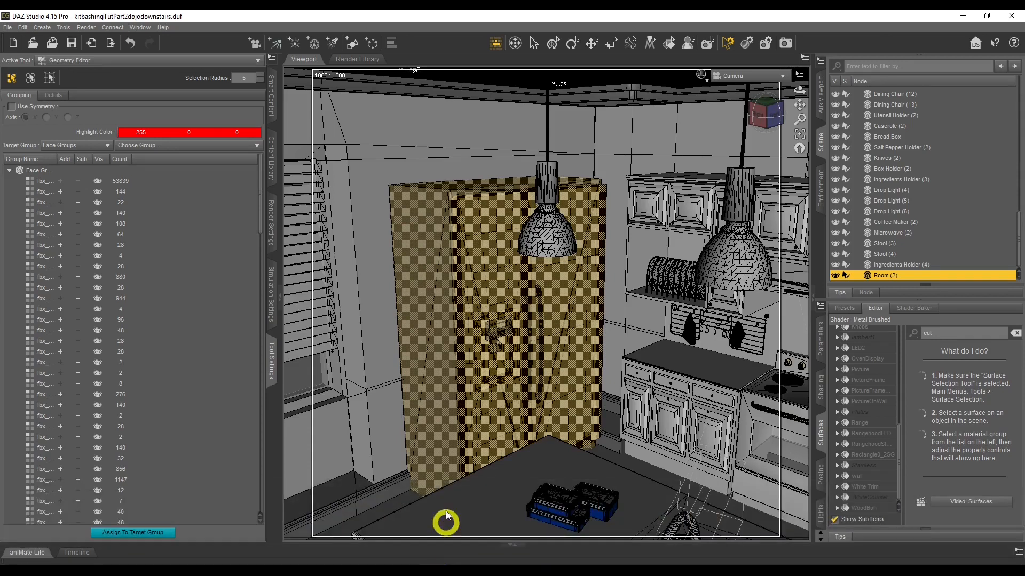
{"action": "right_click", "coordinate": [464, 313]}
{"action": "mouse_move", "coordinate": [522, 371]}
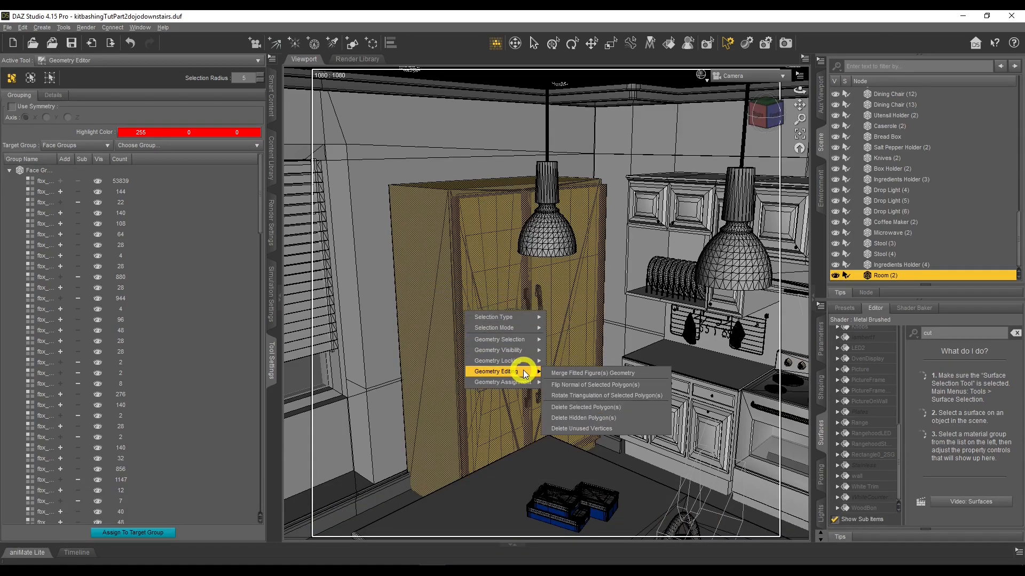
{"action": "left_click", "coordinate": [608, 406]}
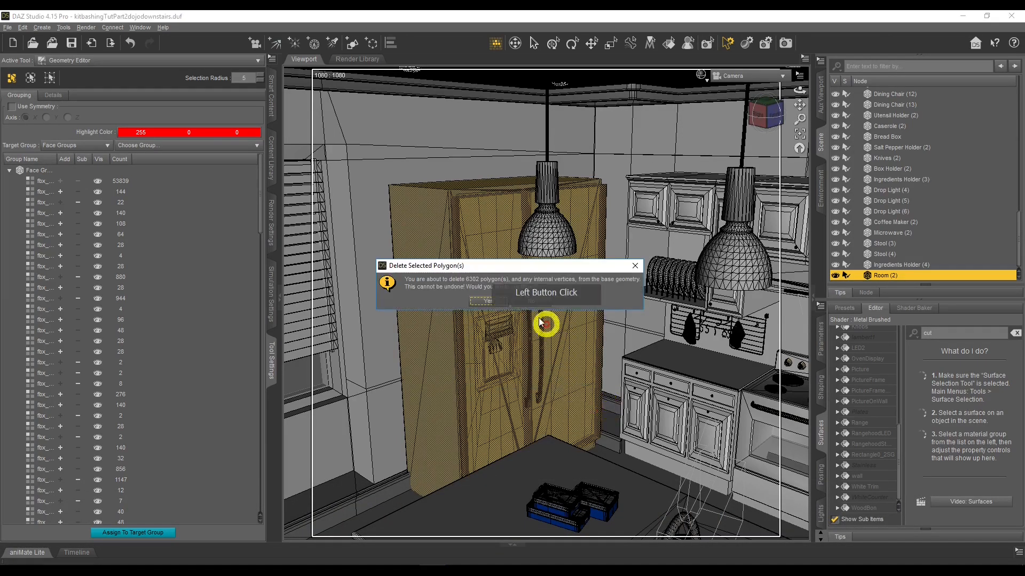
{"action": "left_click", "coordinate": [497, 302]}
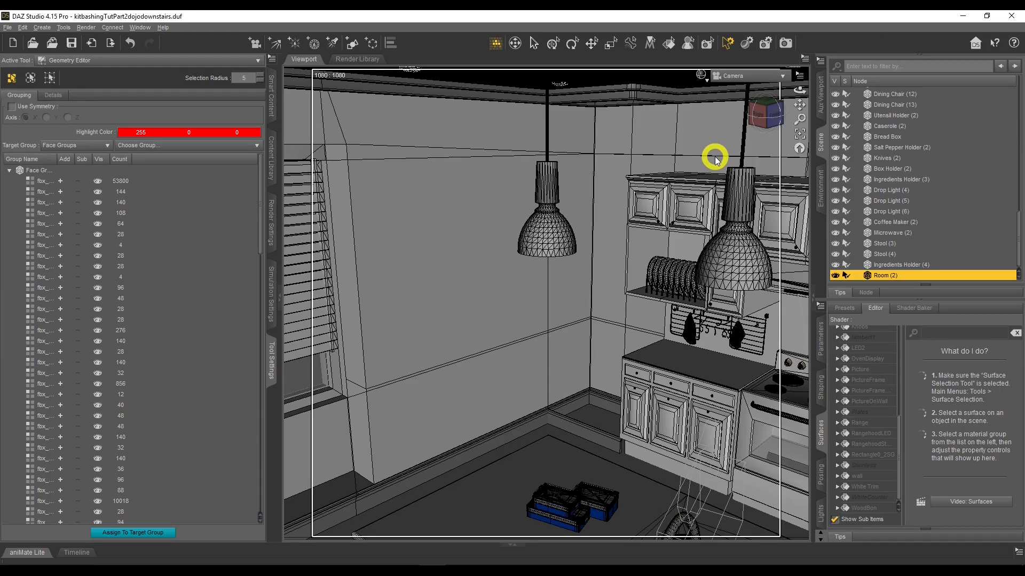
Change the viewport camera view and turn on the Dojo_Main group's visibility in the scene
{"action": "left_click", "coordinate": [702, 78]}
{"action": "left_click", "coordinate": [707, 180]}
{"action": "scroll", "coordinate": [864, 263], "scroll_direction": "up", "scroll_amount": 1}
{"action": "scroll", "coordinate": [866, 263], "scroll_direction": "up", "scroll_amount": 5}
{"action": "left_click", "coordinate": [834, 210]}
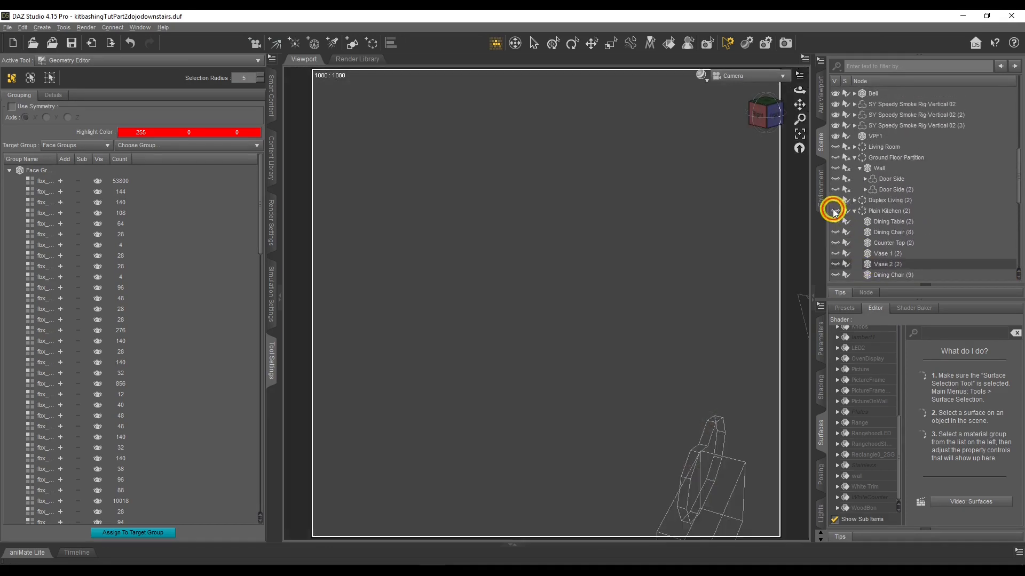
{"action": "scroll", "coordinate": [834, 210], "scroll_direction": "up", "scroll_amount": 5}
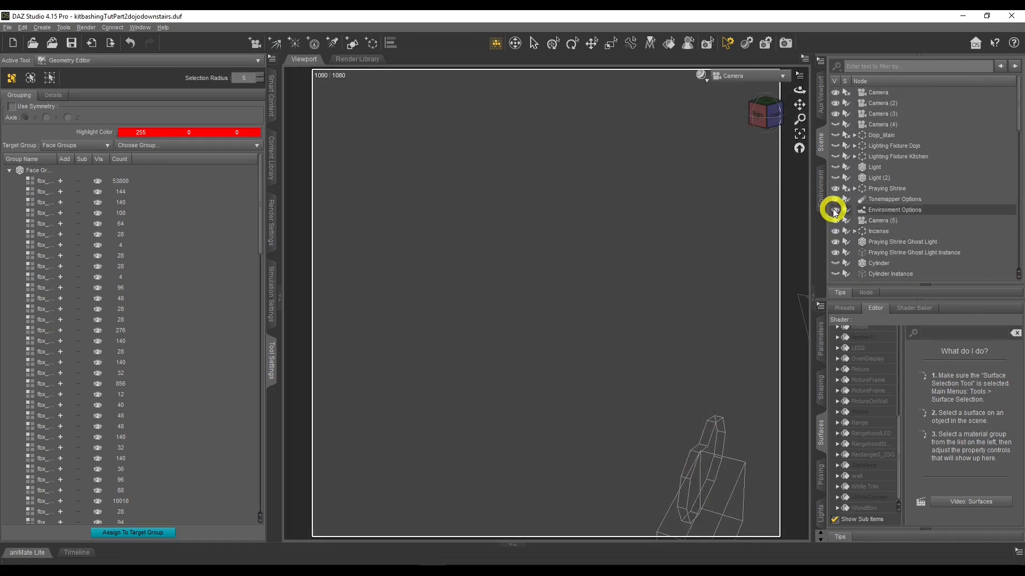
{"action": "left_click", "coordinate": [835, 135]}
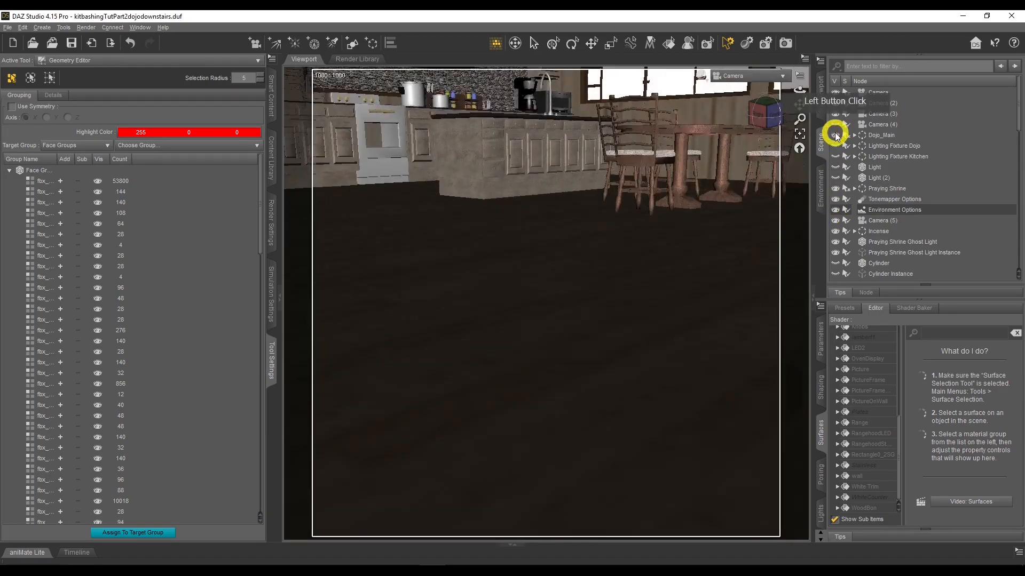
Inspect the kitchen and dining table from inside the dojo
{"action": "scroll", "coordinate": [836, 137], "scroll_direction": "down", "scroll_amount": 4}
{"action": "left_click_drag", "start_coordinate": [797, 90], "coordinate": [795, 94]}
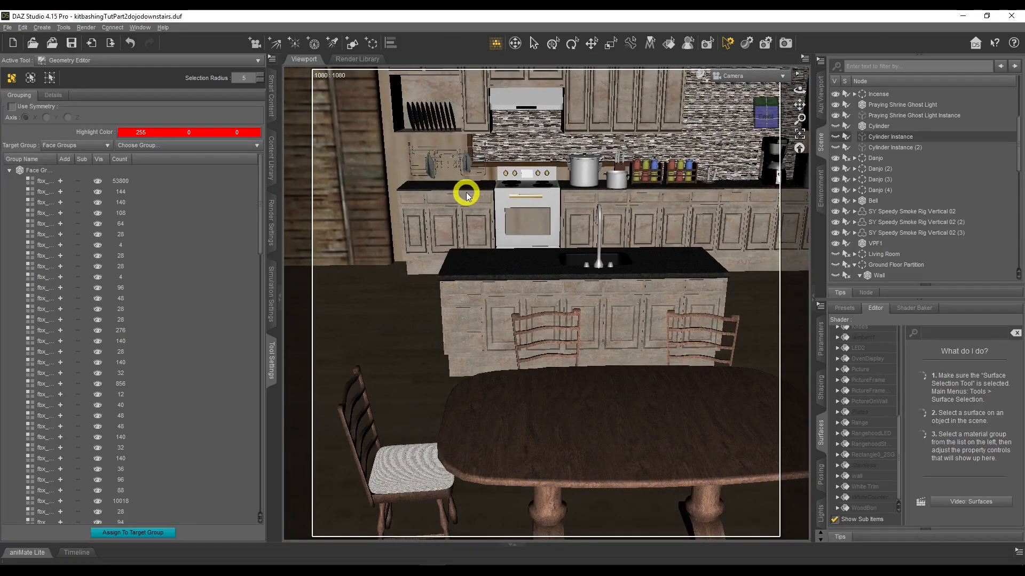
{"action": "scroll", "coordinate": [664, 239], "scroll_direction": "up", "scroll_amount": 10}
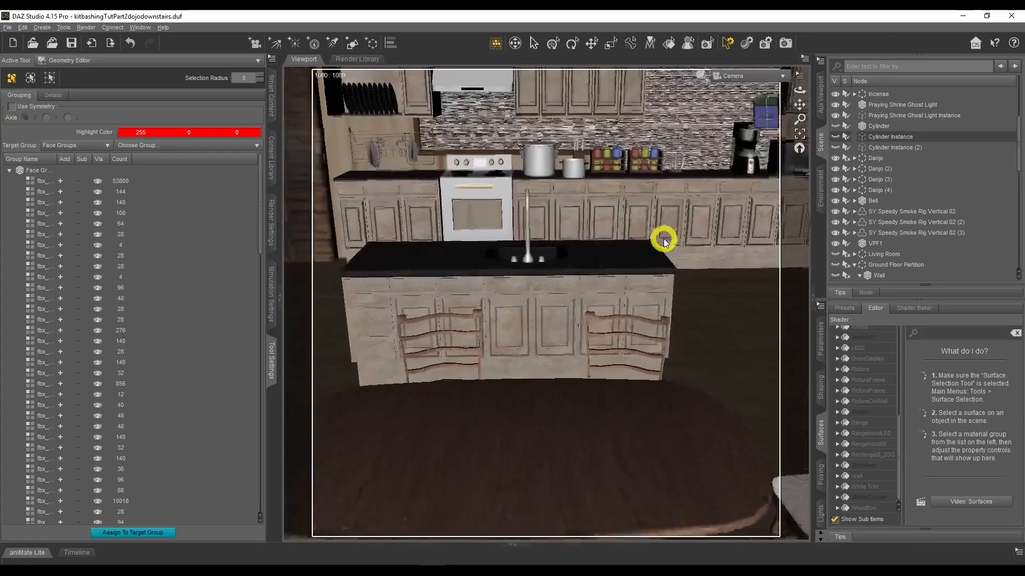
{"action": "scroll", "coordinate": [601, 230], "scroll_direction": "down", "scroll_amount": 6}
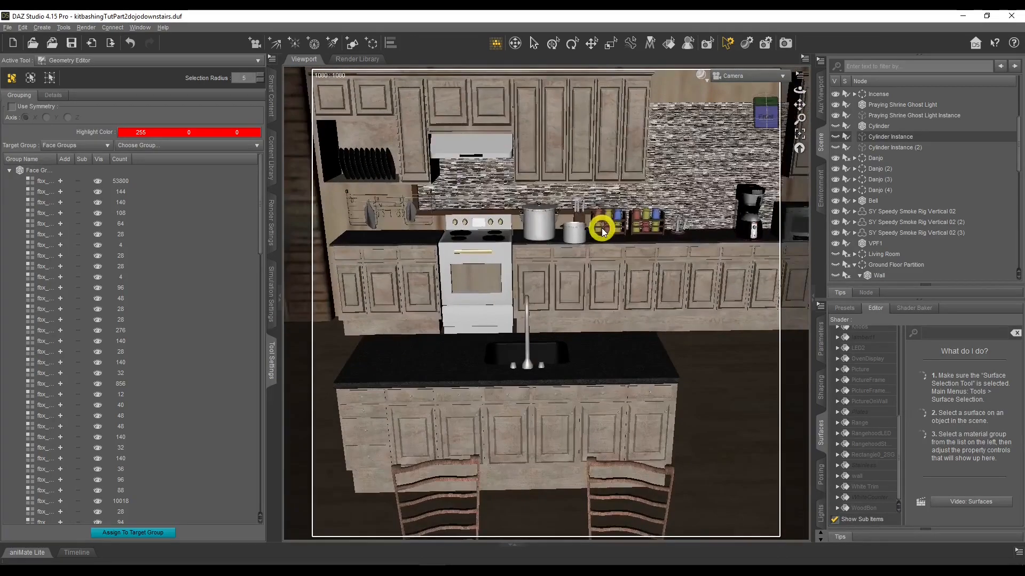
{"action": "left_click_drag", "start_coordinate": [797, 90], "coordinate": [798, 90]}
{"action": "scroll", "coordinate": [866, 224], "scroll_direction": "down", "scroll_amount": 3}
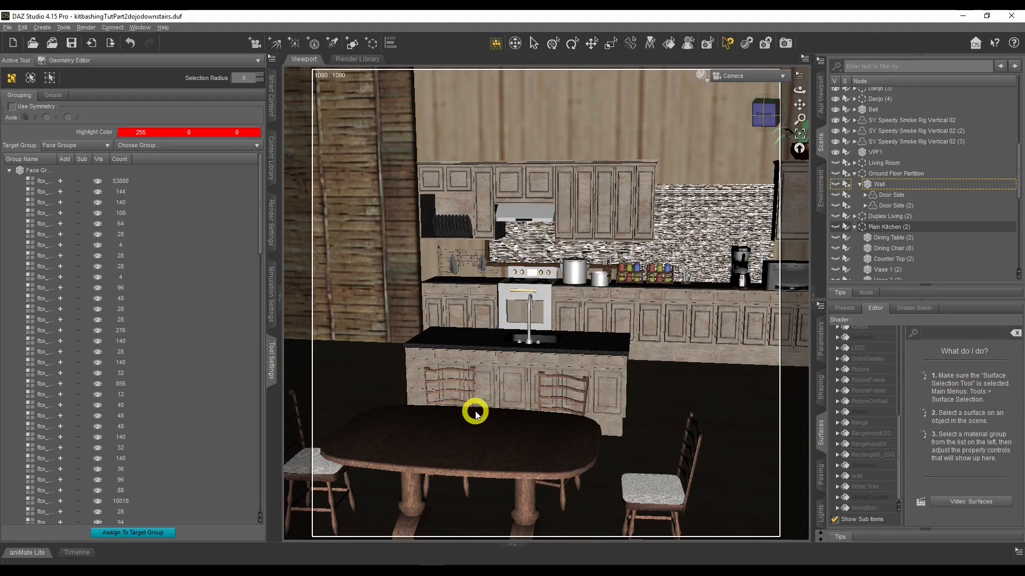
{"action": "middle_click_drag", "start_coordinate": [634, 332], "coordinate": [634, 332]}
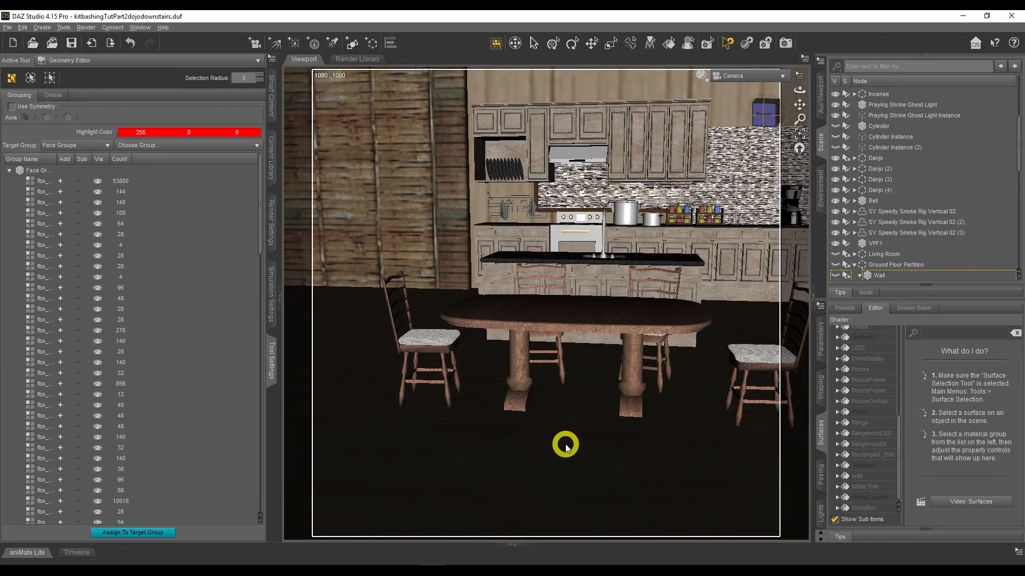
Browse the content files to the Figures, People, Male category
{"action": "left_click", "coordinate": [272, 113]}
{"action": "left_click", "coordinate": [19, 93]}
{"action": "left_click", "coordinate": [6, 98]}
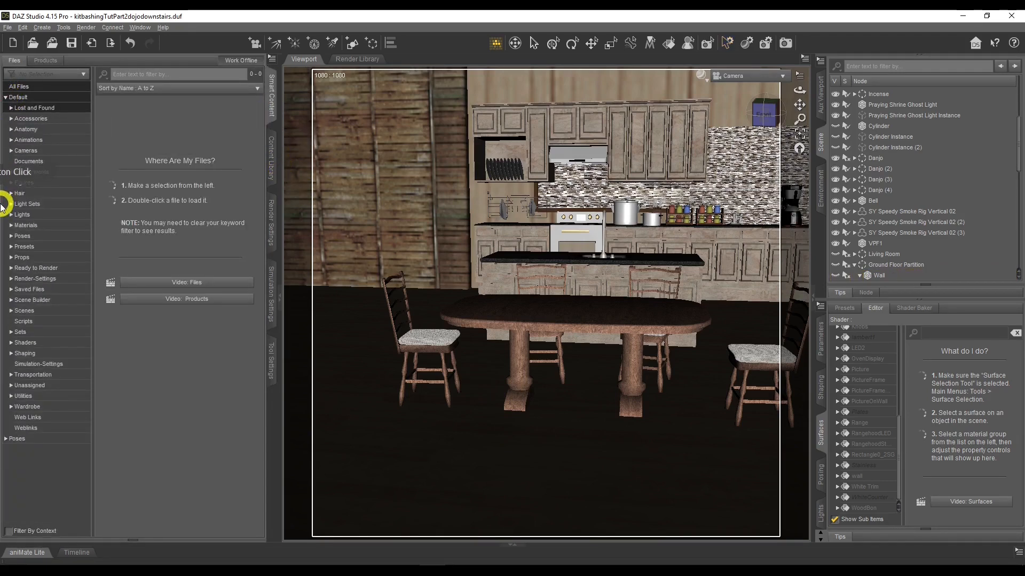
{"action": "left_click", "coordinate": [9, 183]}
{"action": "left_click", "coordinate": [17, 204]}
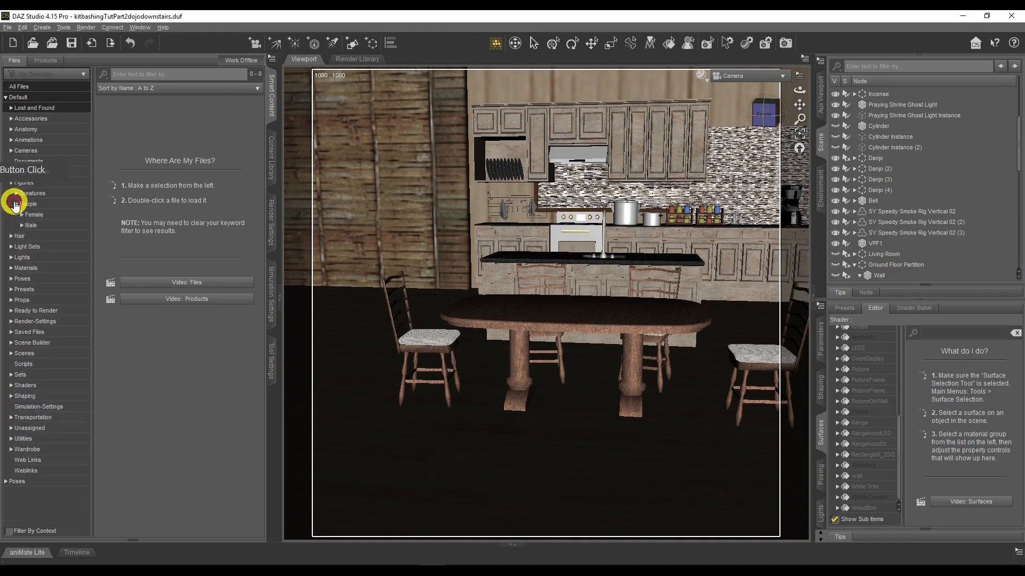
{"action": "left_click", "coordinate": [22, 225]}
{"action": "left_click", "coordinate": [31, 225]}
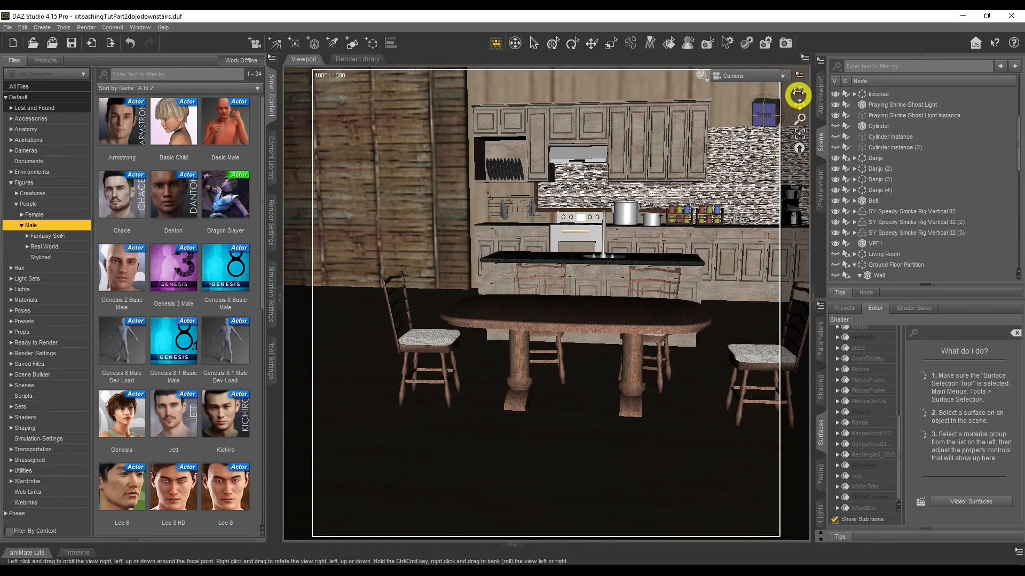
Toggle the Ground Floor Partition group's visibility in the scene
{"action": "left_click_drag", "start_coordinate": [799, 91], "coordinate": [800, 94]}
{"action": "scroll", "coordinate": [845, 259], "scroll_direction": "up", "scroll_amount": 2}
{"action": "scroll", "coordinate": [844, 259], "scroll_direction": "up", "scroll_amount": 6}
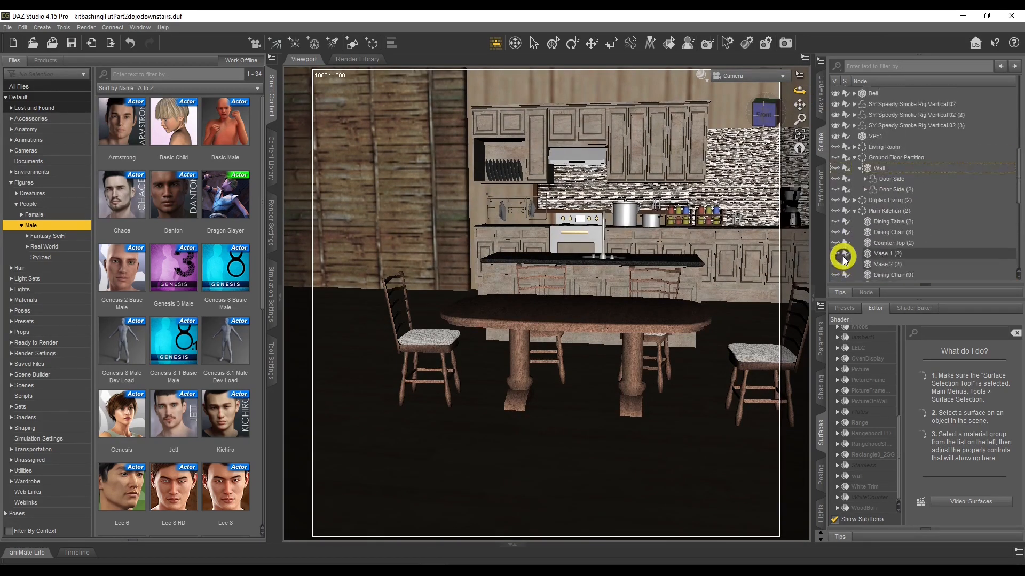
{"action": "left_click", "coordinate": [273, 395]}
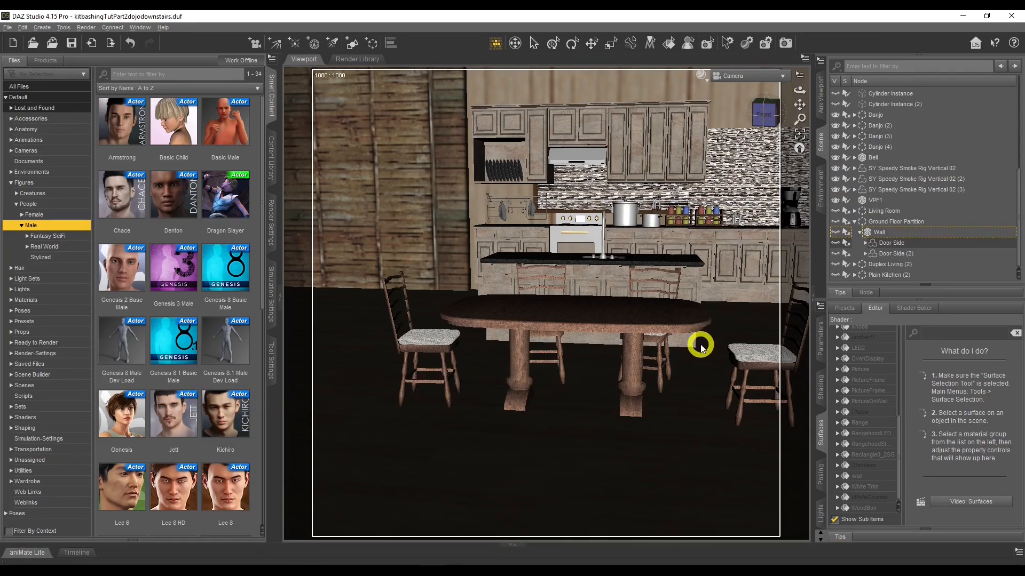
{"action": "scroll", "coordinate": [701, 348], "scroll_direction": "down", "scroll_amount": 3}
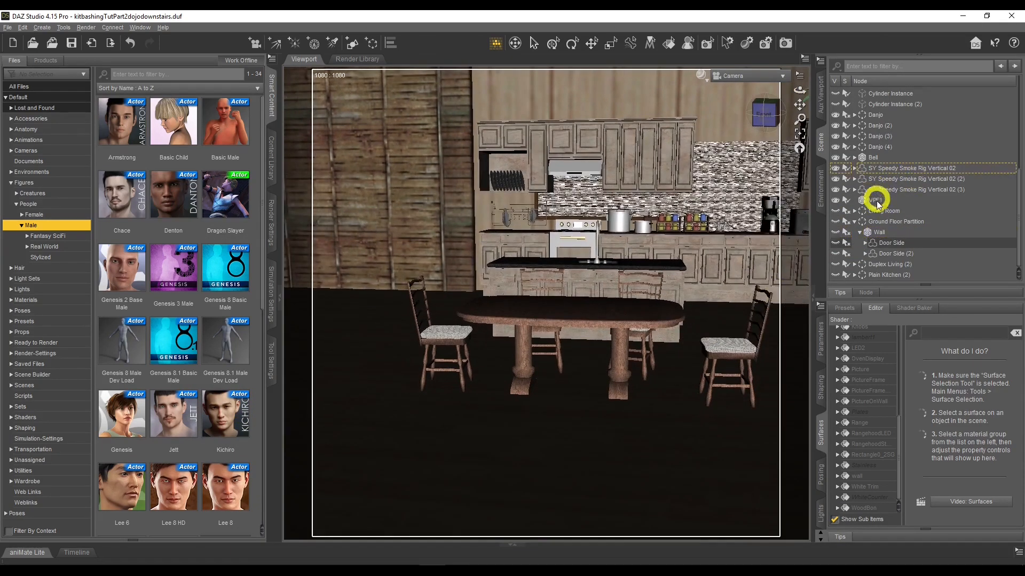
{"action": "left_click", "coordinate": [836, 222]}
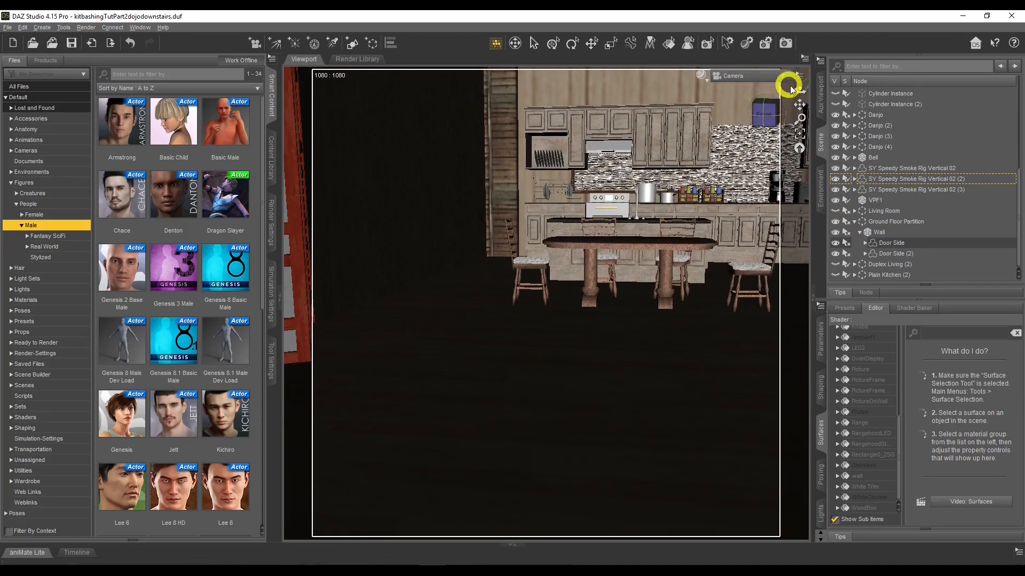
{"action": "left_click_drag", "start_coordinate": [795, 91], "coordinate": [789, 107]}
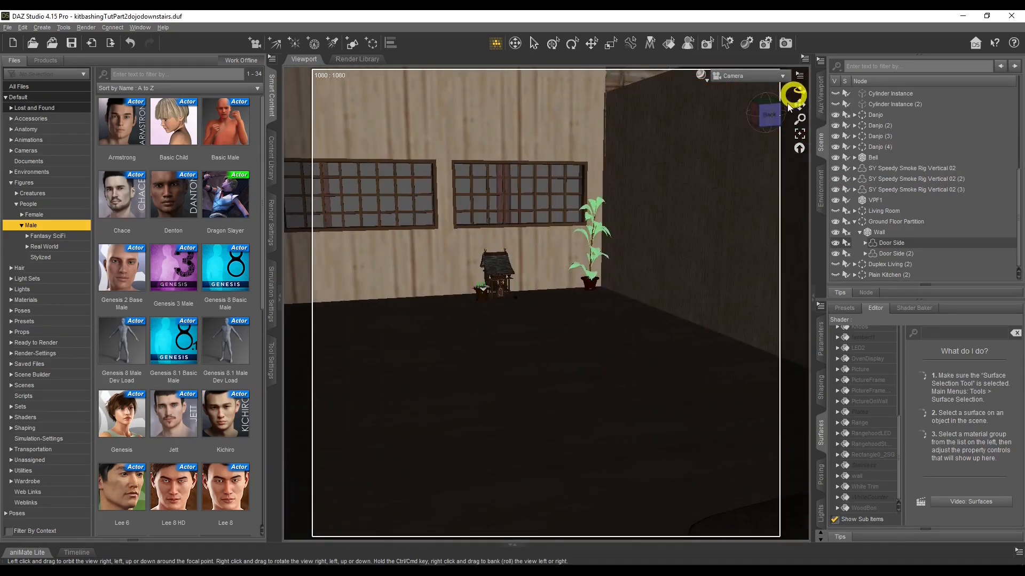
{"action": "scroll", "coordinate": [385, 362], "scroll_direction": "down", "scroll_amount": 2}
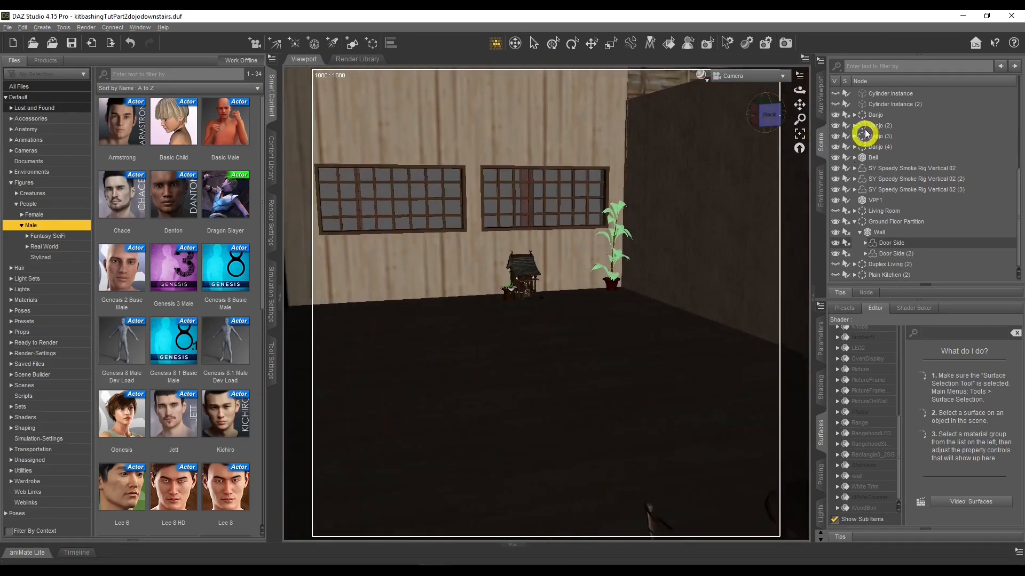
Show the Duplex Living group to inspect its staircase from inside the dojo, then hide it again
{"action": "left_click_drag", "start_coordinate": [800, 92], "coordinate": [791, 92]}
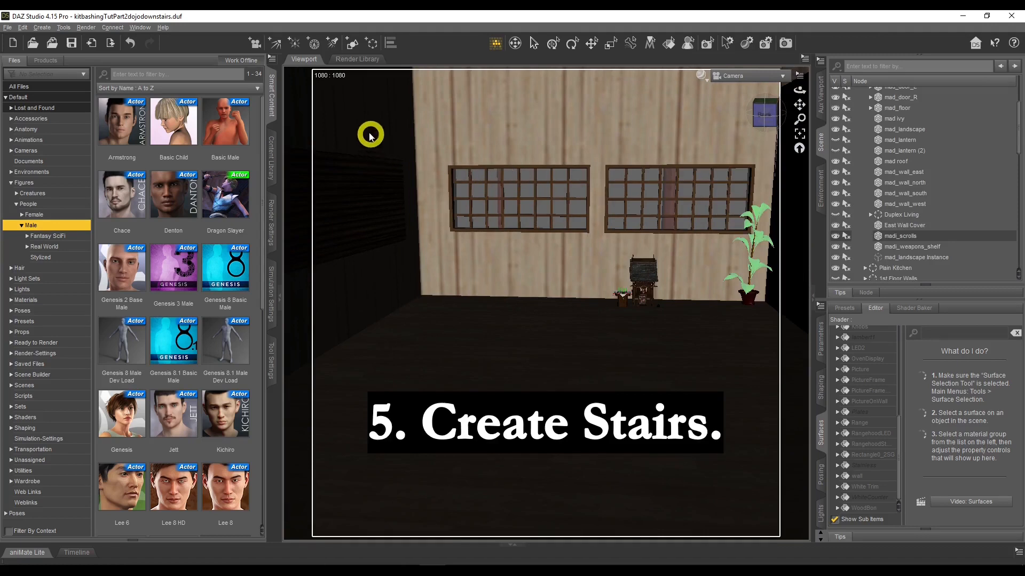
{"action": "left_click", "coordinate": [837, 216]}
{"action": "mouse_move", "coordinate": [799, 91]}
{"action": "left_mouse_down"}
{"action": "mouse_move", "coordinate": [787, 92]}
{"action": "mouse_move", "coordinate": [799, 91]}
{"action": "left_mouse_up"}
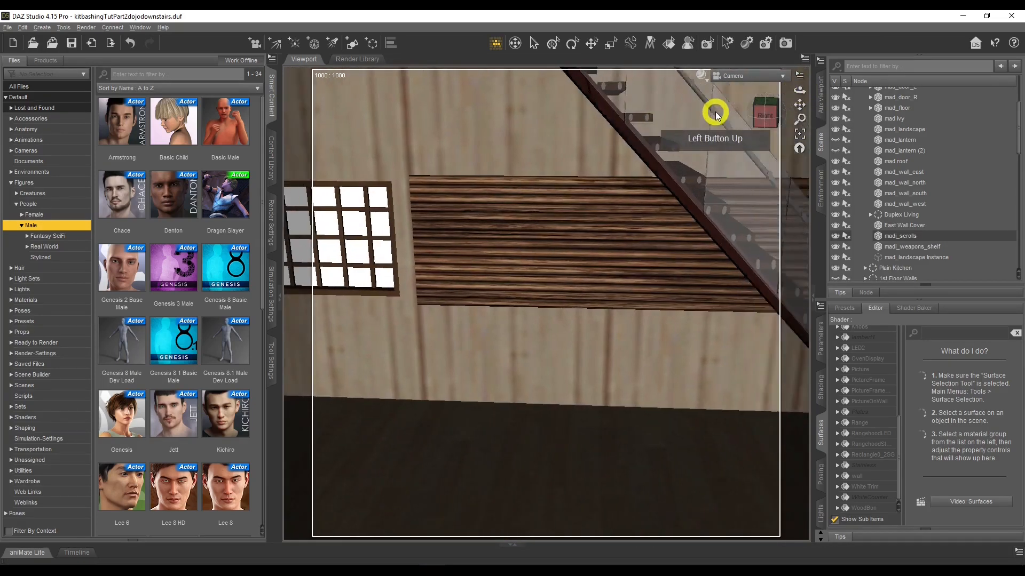
{"action": "key", "text": "d"}
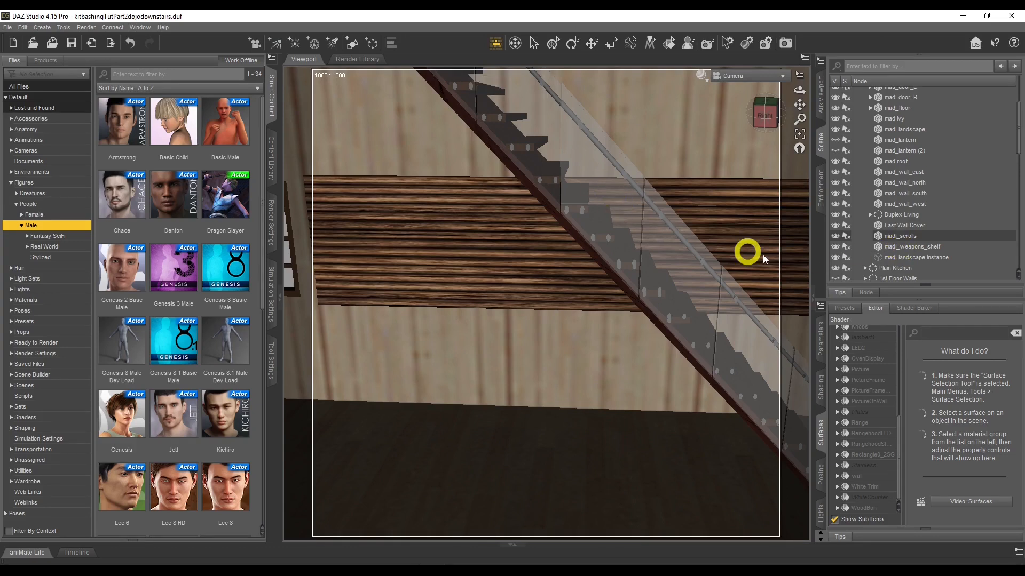
{"action": "left_click", "coordinate": [836, 215]}
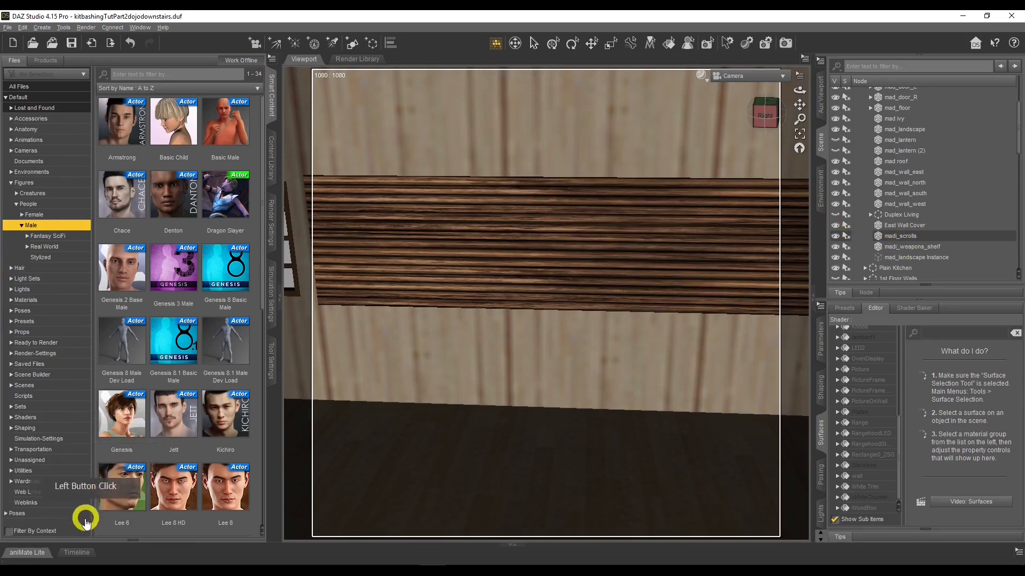
Switch to the browser and view the Duplex Living product gallery images of the staircase
{"action": "left_click", "coordinate": [97, 566]}
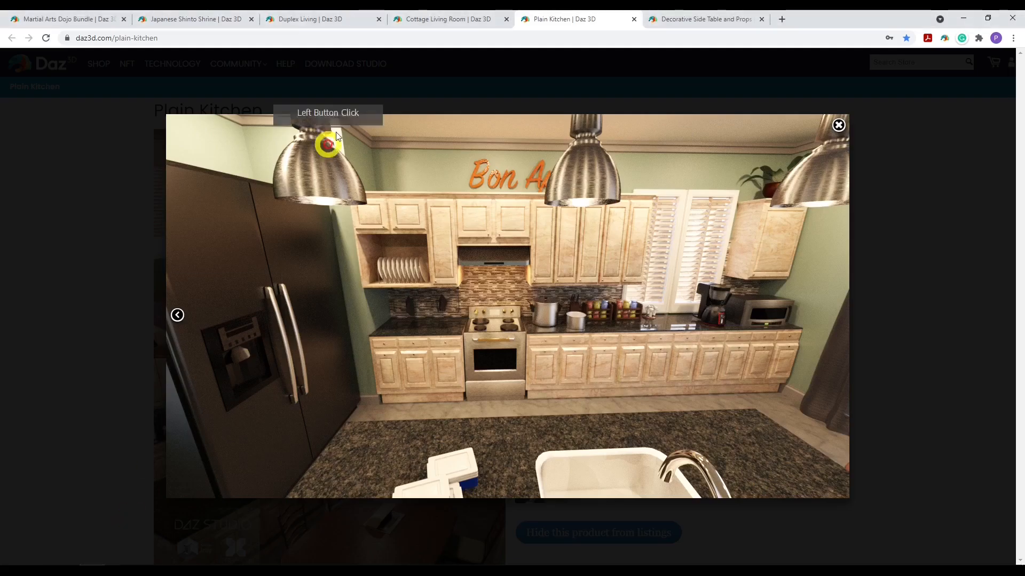
{"action": "left_click", "coordinate": [328, 19]}
{"action": "scroll", "coordinate": [600, 307], "scroll_direction": "down", "scroll_amount": 3}
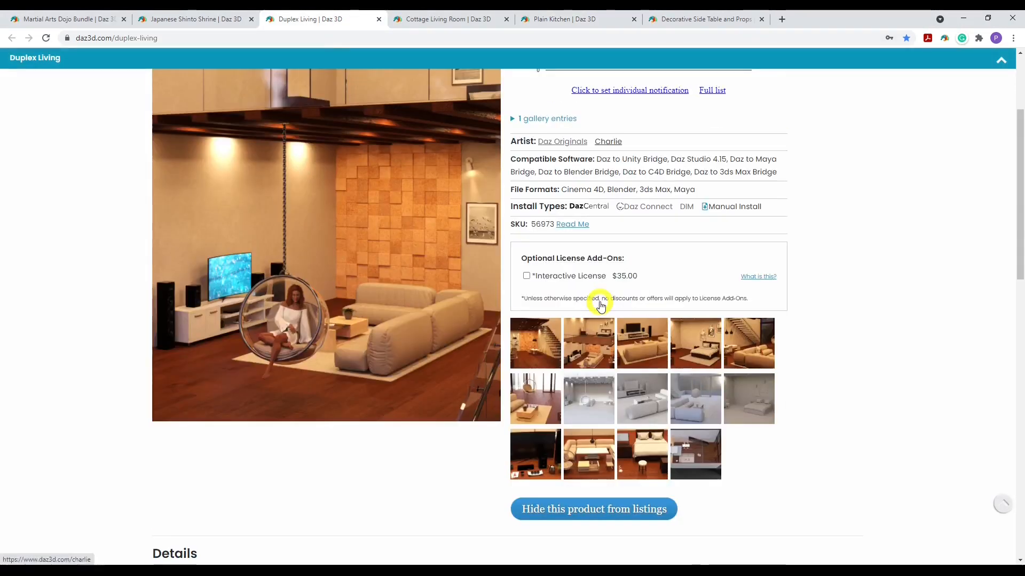
{"action": "left_click", "coordinate": [531, 354]}
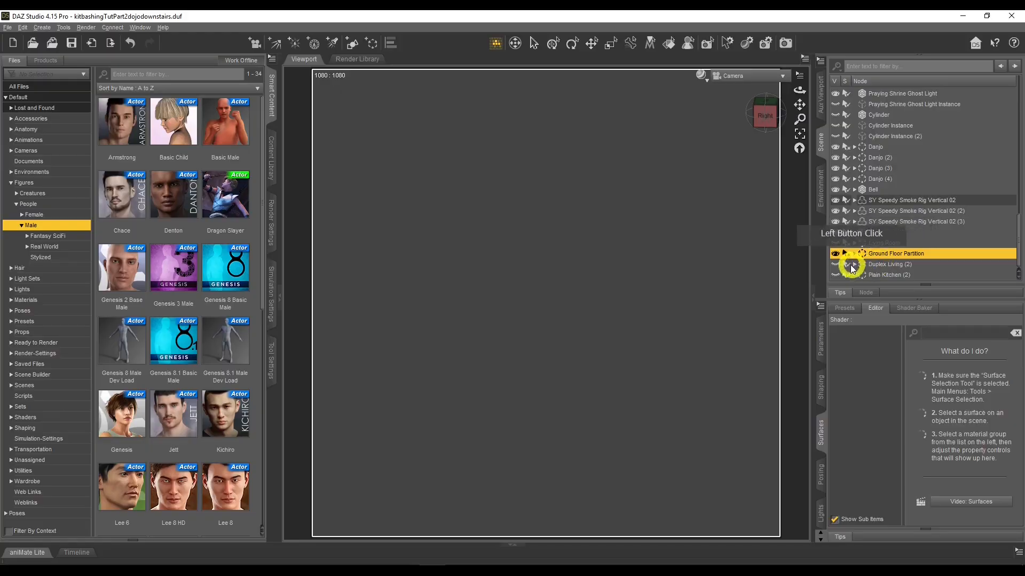
{"action": "left_click", "coordinate": [839, 265]}
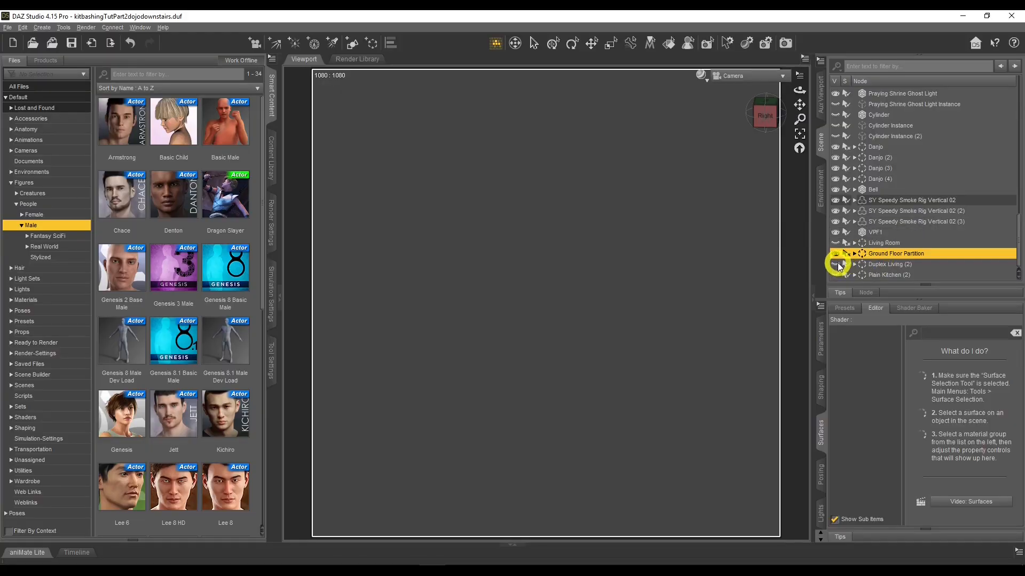
Show and then hide the Ground Floor Partition group while inspecting the staircase area
{"action": "left_click", "coordinate": [838, 265]}
{"action": "left_click_drag", "start_coordinate": [800, 92], "coordinate": [409, 221]}
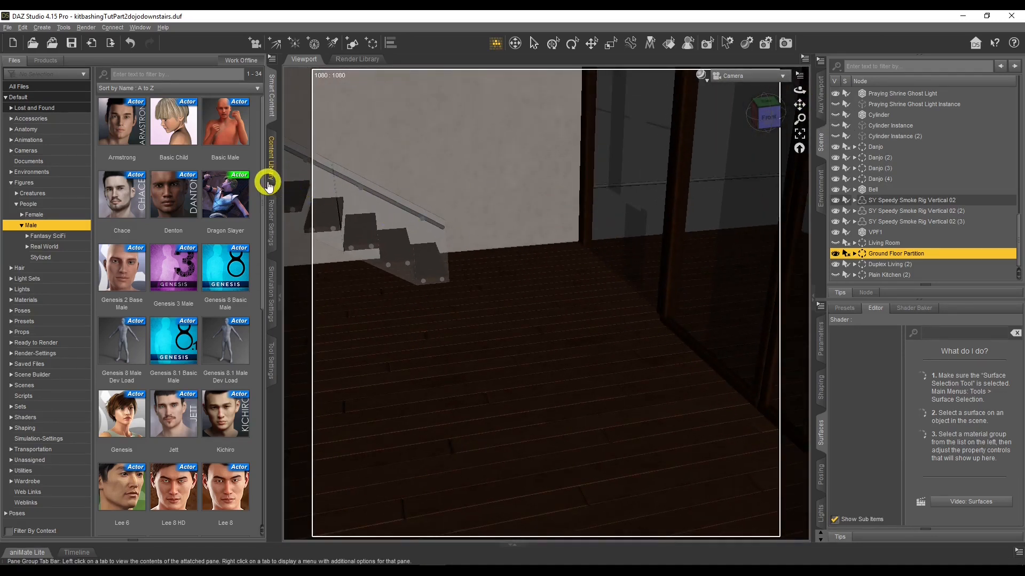
{"action": "left_click", "coordinate": [270, 160]}
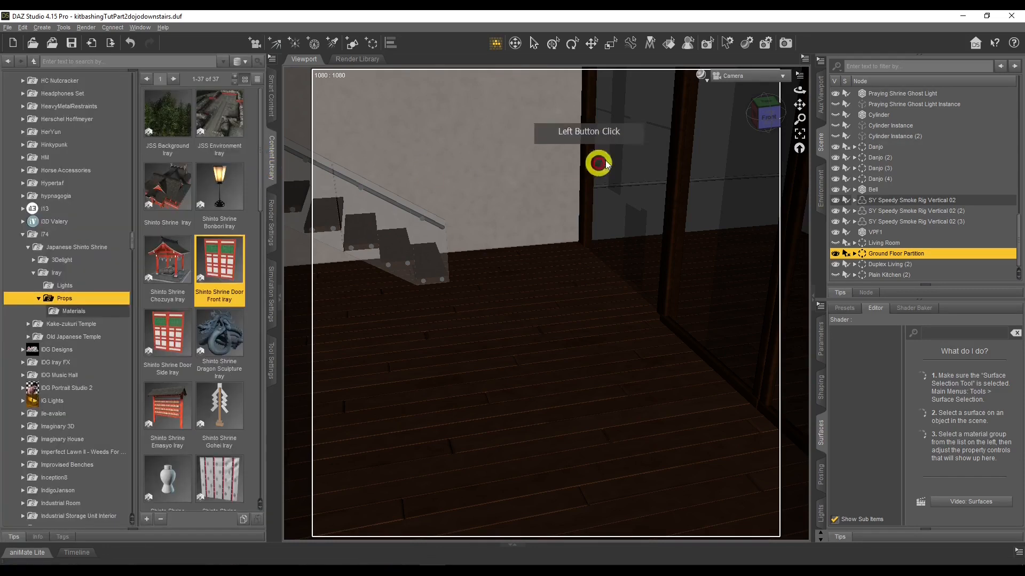
{"action": "left_click_drag", "start_coordinate": [800, 91], "coordinate": [797, 90]}
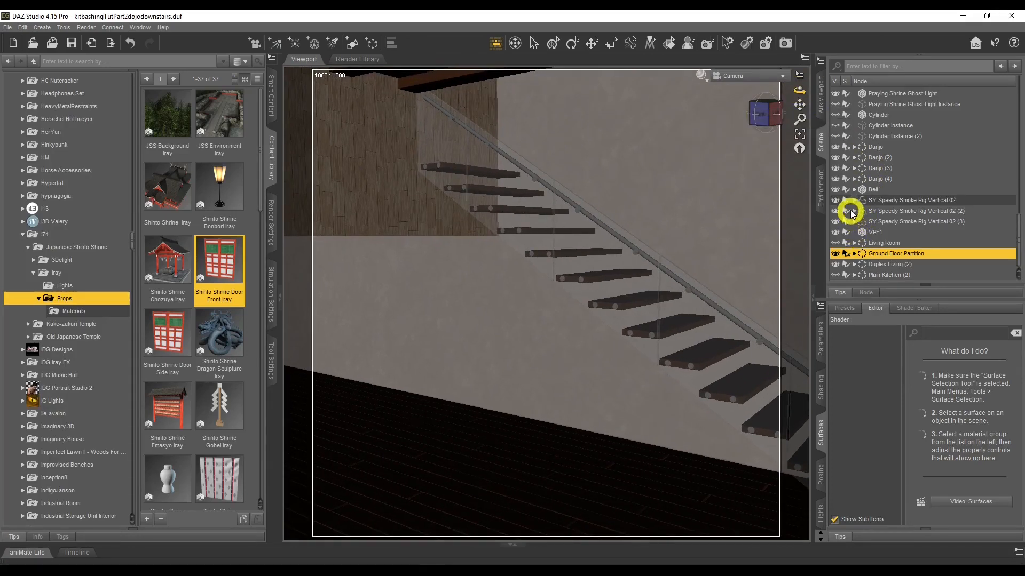
{"action": "left_click", "coordinate": [836, 254]}
{"action": "left_click_drag", "start_coordinate": [793, 91], "coordinate": [794, 96]}
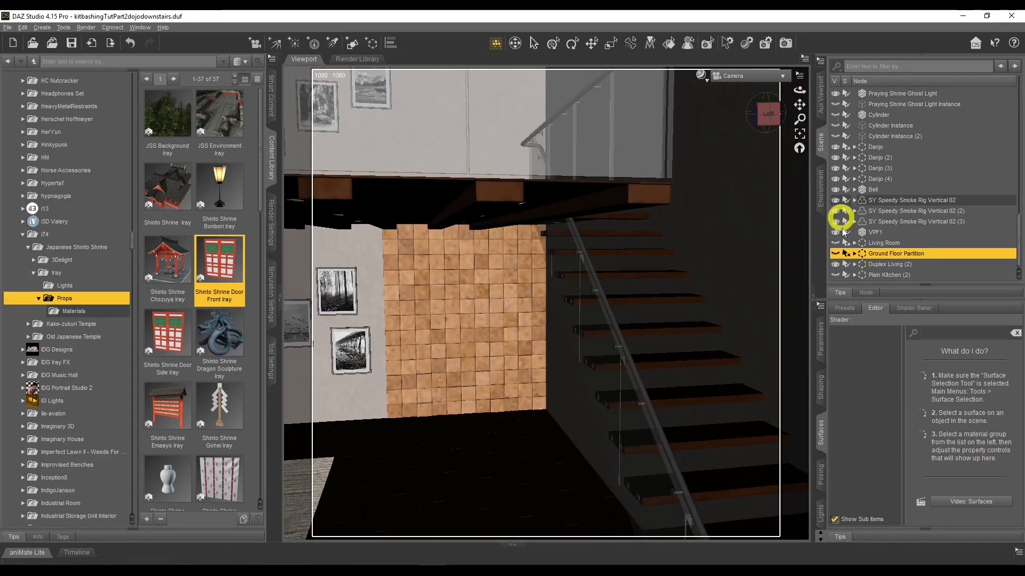
Expand the Duplex Living (2) group, select the DL Stairs In (3) object and unparent it from the group
{"action": "left_click", "coordinate": [881, 265]}
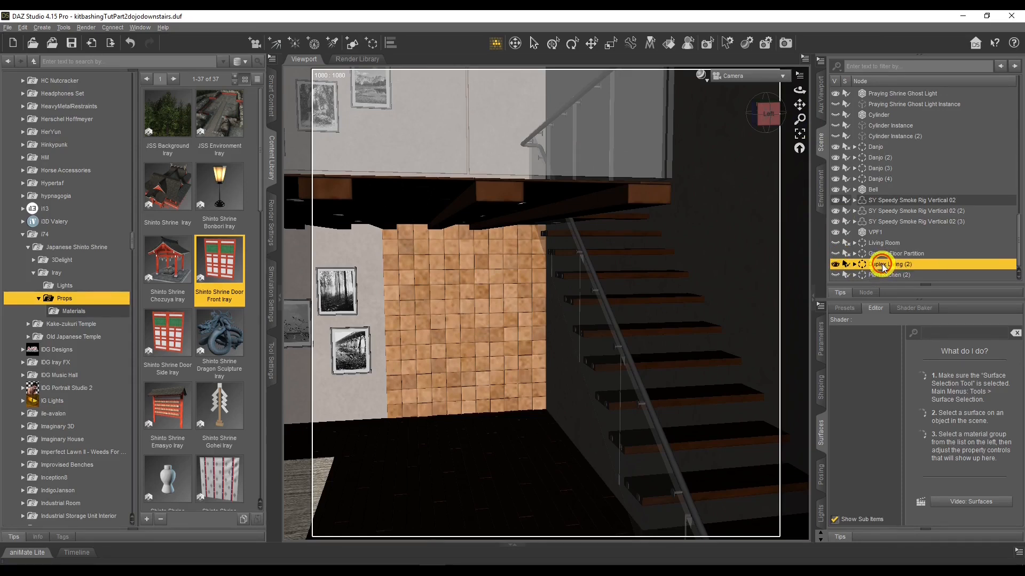
{"action": "left_click", "coordinate": [854, 264]}
{"action": "scroll", "coordinate": [851, 245], "scroll_direction": "down", "scroll_amount": 3}
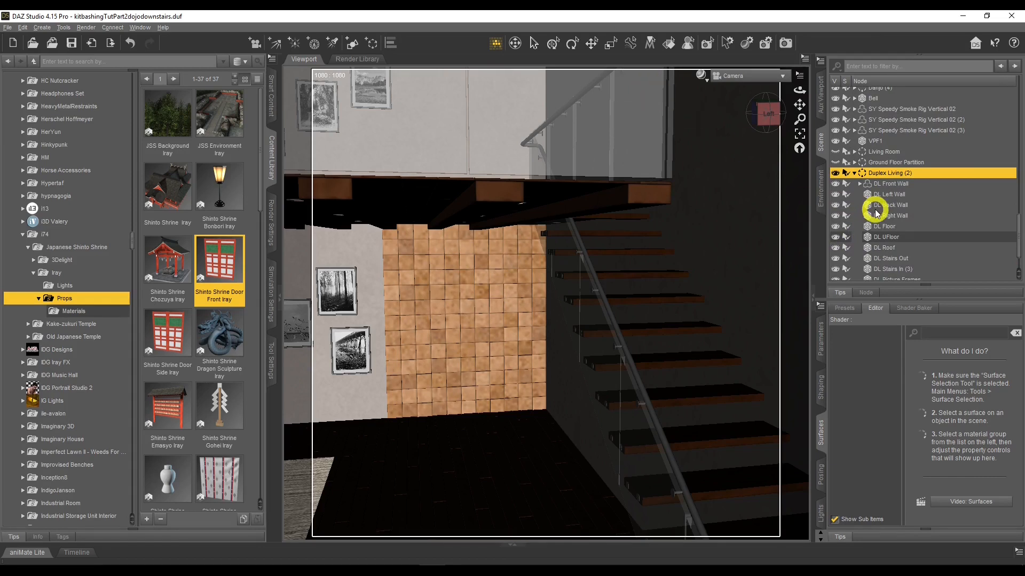
{"action": "left_click", "coordinate": [669, 42]}
{"action": "left_click", "coordinate": [613, 293]}
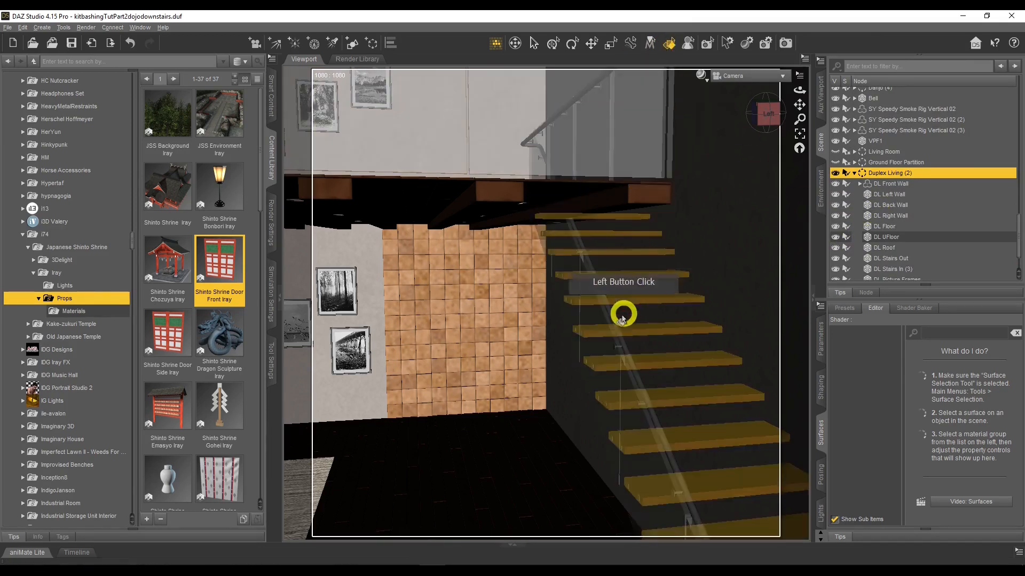
{"action": "left_click", "coordinate": [603, 307]}
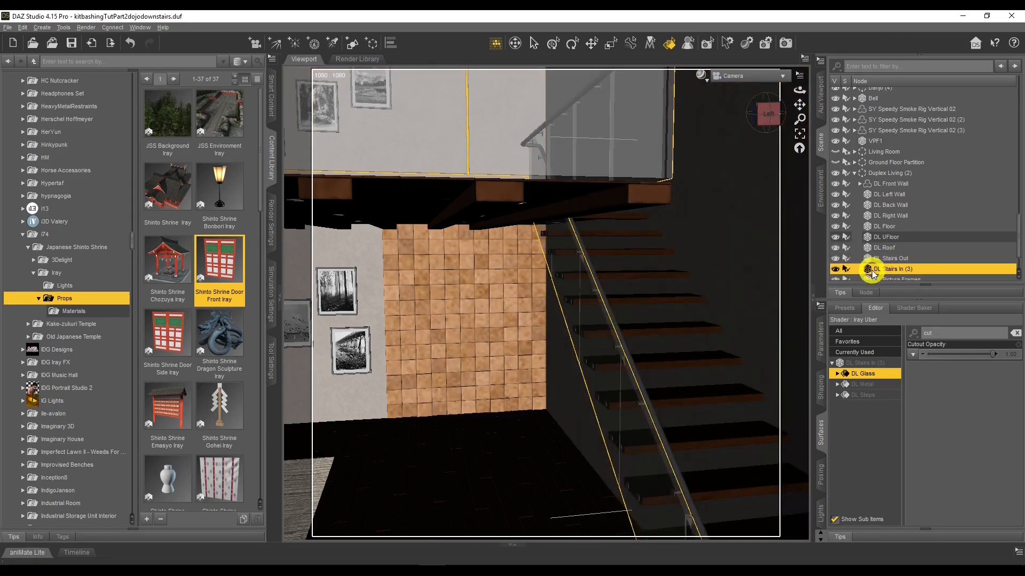
{"action": "left_click", "coordinate": [651, 303]}
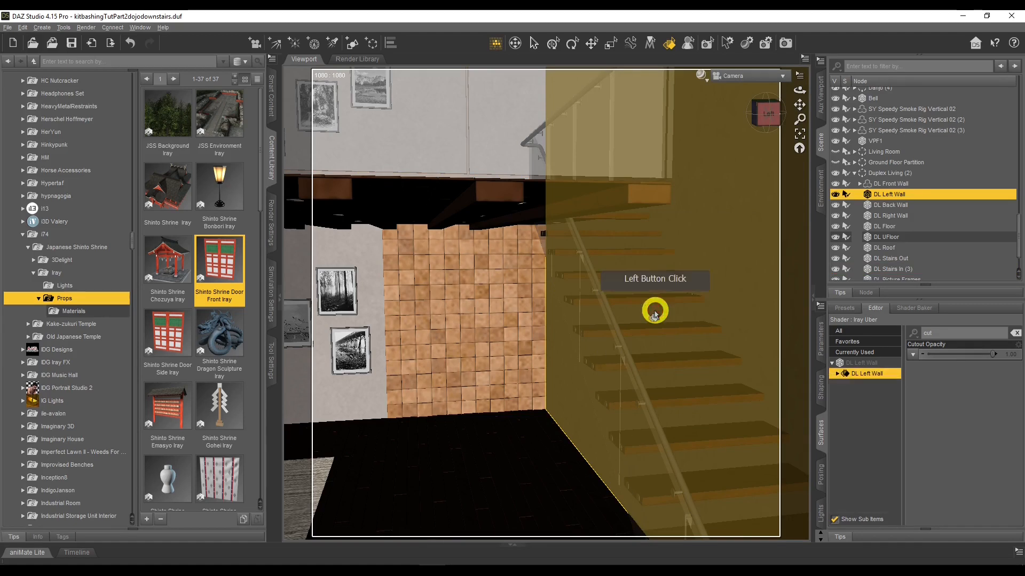
{"action": "left_click", "coordinate": [645, 300]}
{"action": "left_click", "coordinate": [893, 269]}
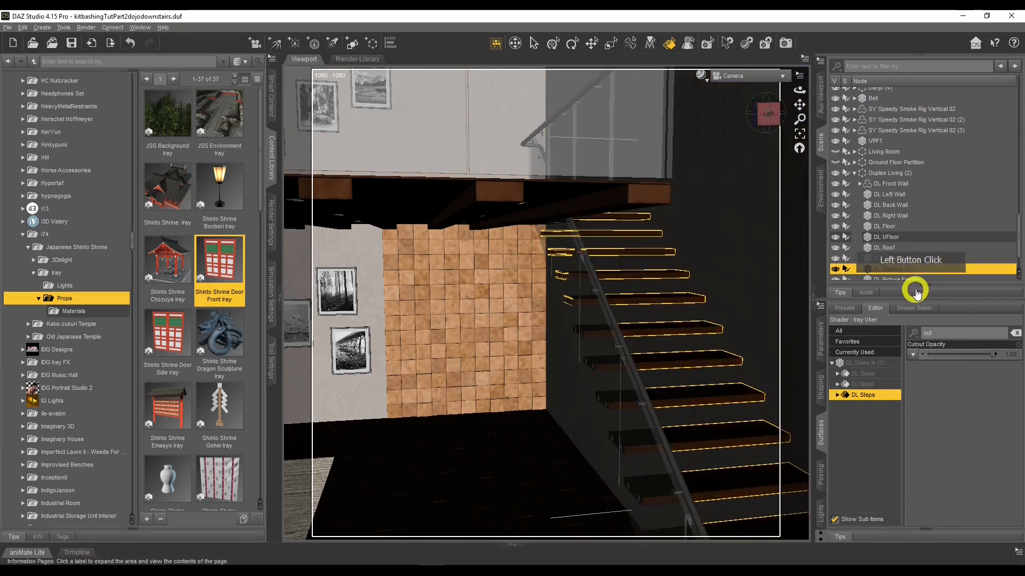
{"action": "right_click", "coordinate": [892, 271]}
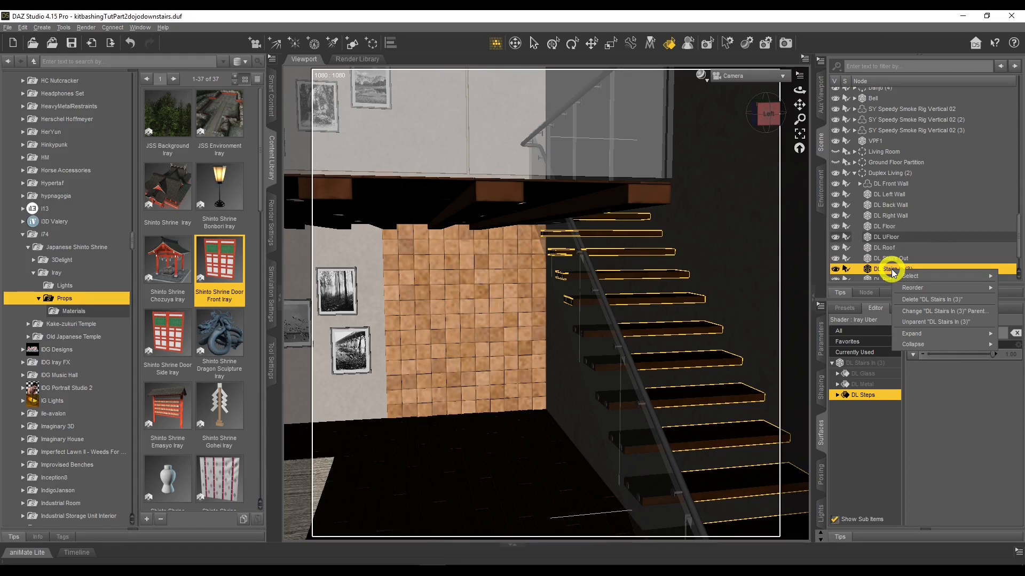
{"action": "left_click", "coordinate": [923, 322]}
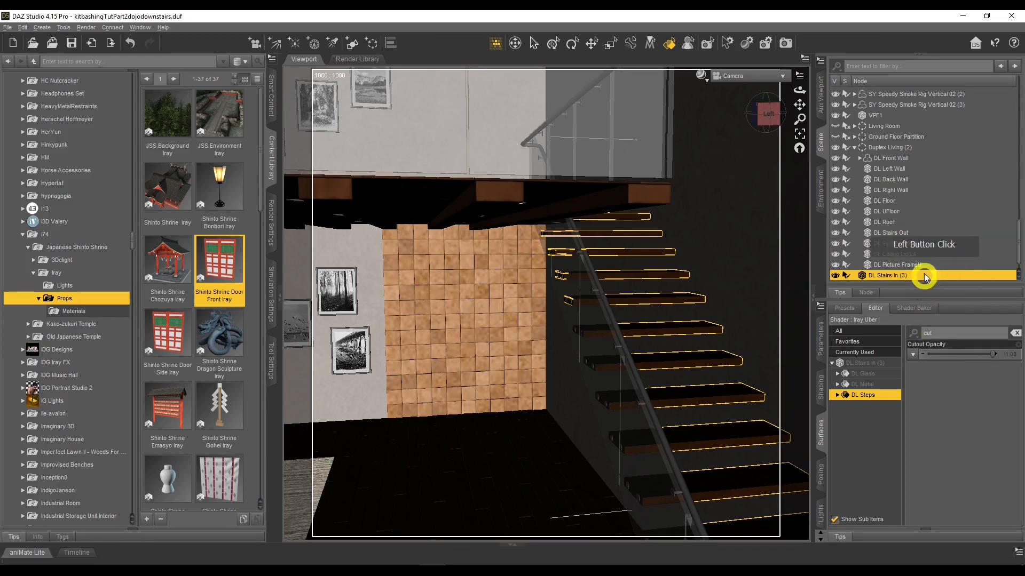
Hide the Duplex Living (2) group in the scene
{"action": "left_click", "coordinate": [836, 147]}
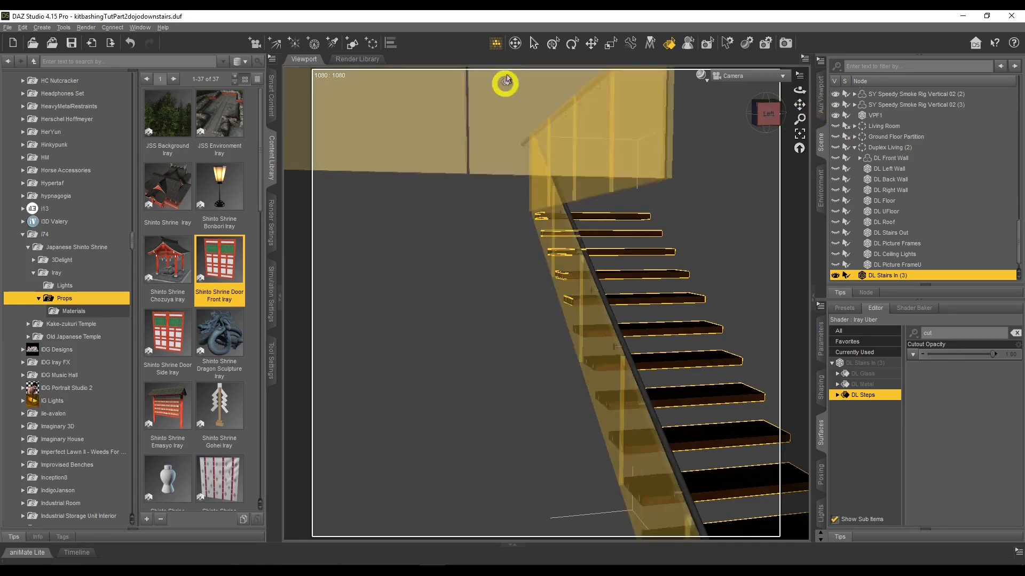
{"action": "left_click", "coordinate": [535, 44]}
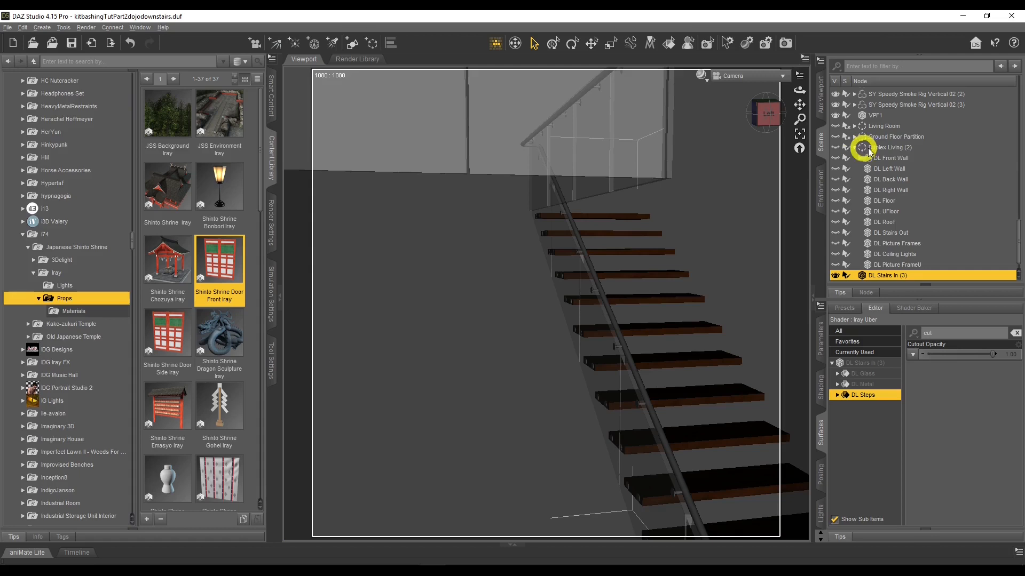
{"action": "left_click", "coordinate": [890, 148]}
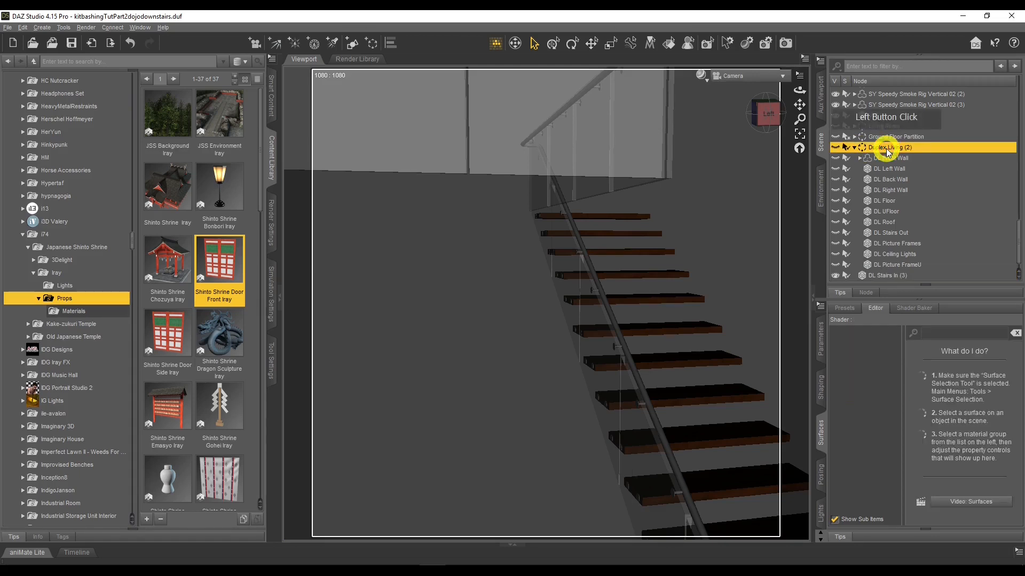
{"action": "left_click_drag", "start_coordinate": [798, 93], "coordinate": [798, 92]}
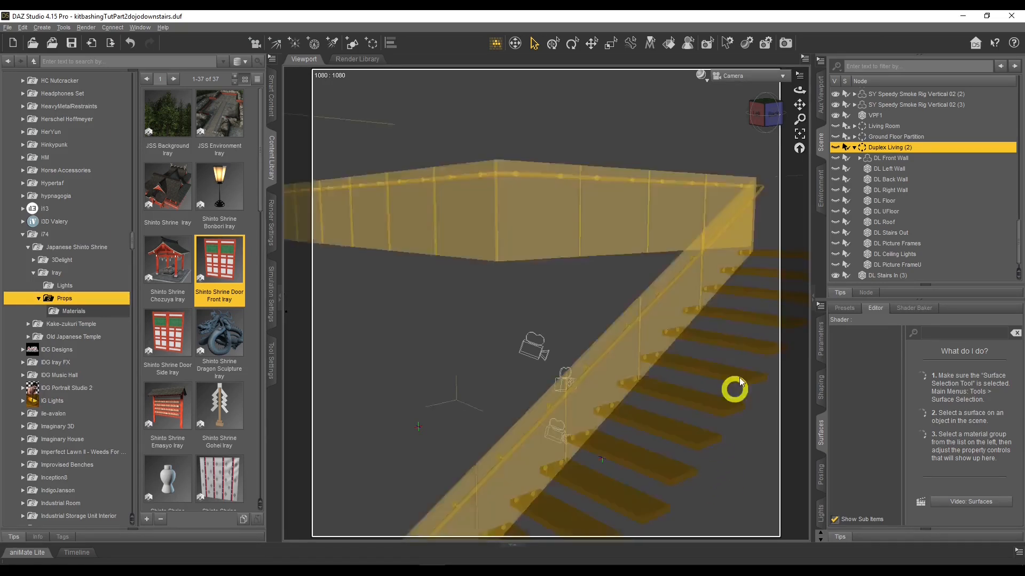
{"action": "scroll", "coordinate": [736, 315], "scroll_direction": "up", "scroll_amount": 2}
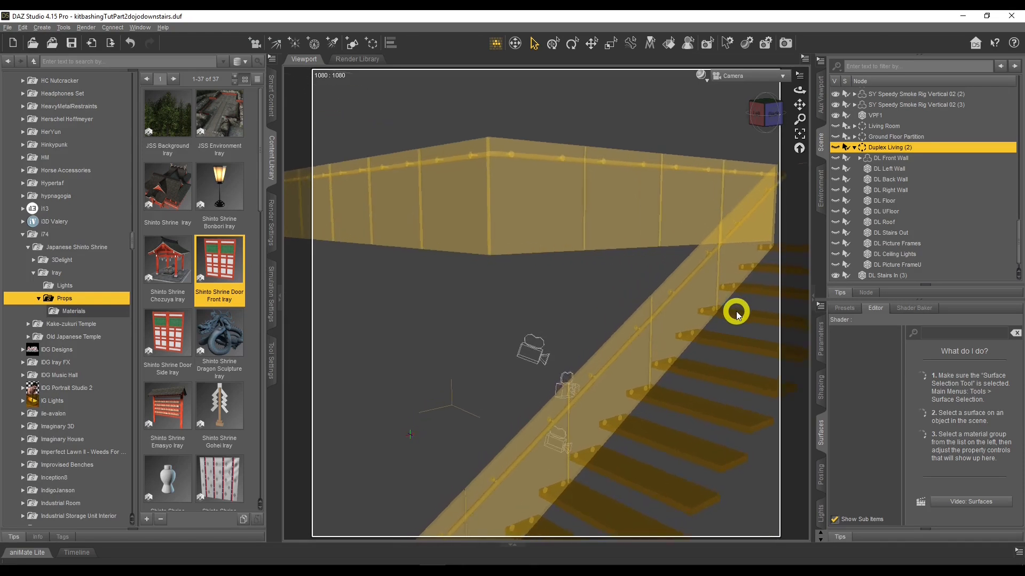
{"action": "left_click_drag", "start_coordinate": [799, 91], "coordinate": [443, 154]}
{"action": "key", "text": "Left"}
{"action": "key", "text": "Left"}
{"action": "key", "text": "Left"}
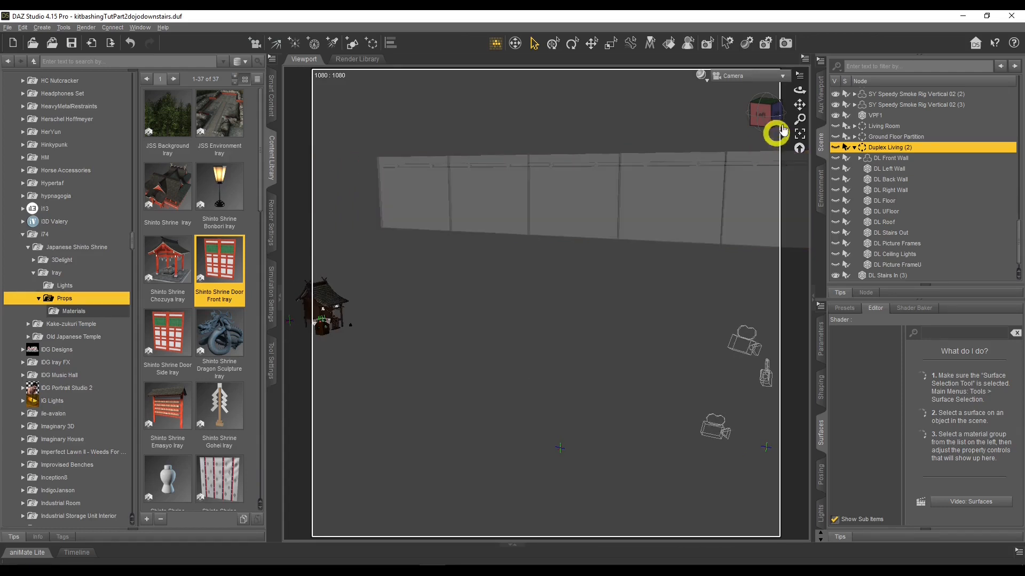
{"action": "left_click_drag", "start_coordinate": [798, 91], "coordinate": [798, 95]}
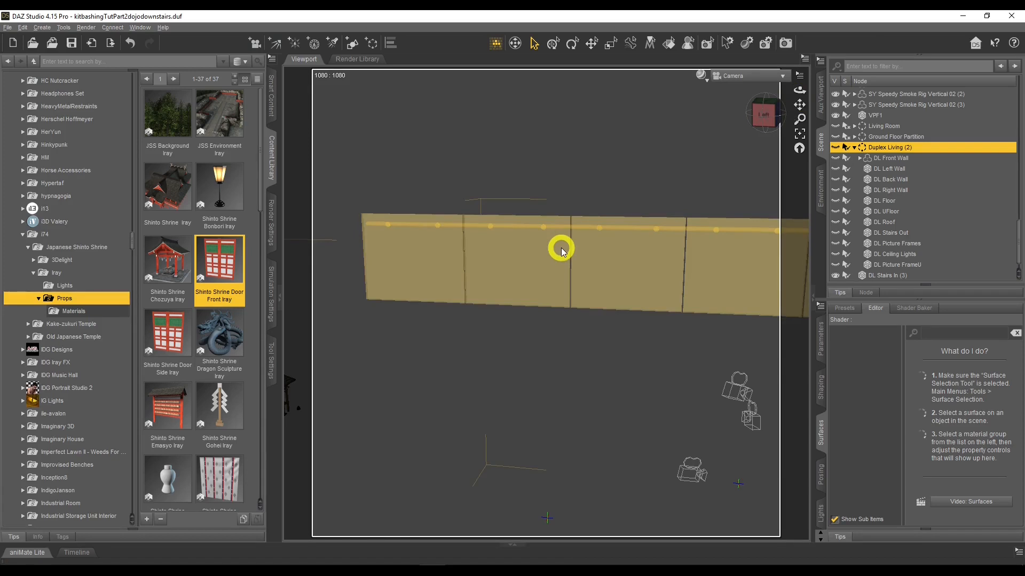
{"action": "scroll", "coordinate": [907, 240], "scroll_direction": "down", "scroll_amount": 1}
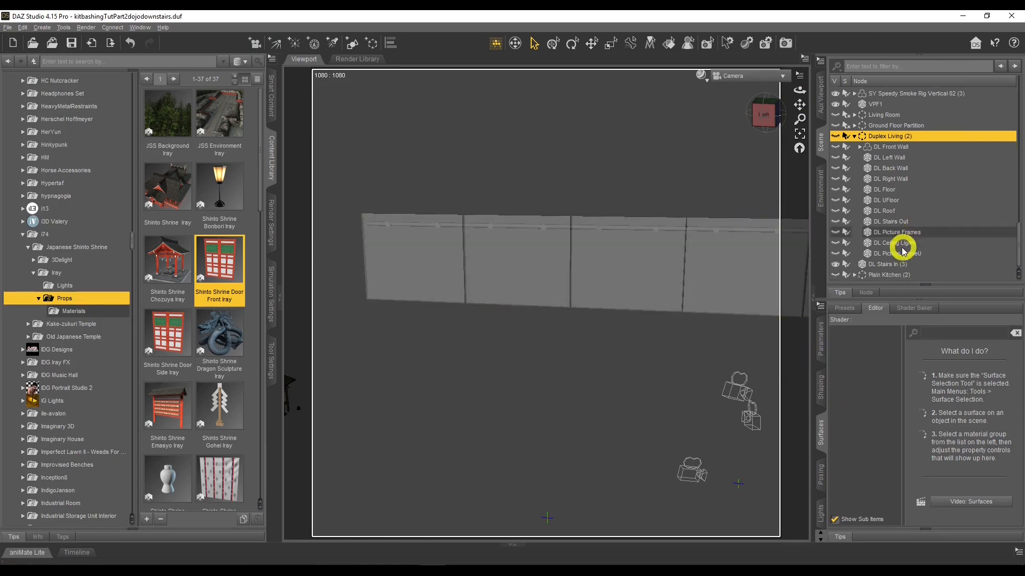
Select the stairs' DL Glass surface and adjust its Cutout Opacity
{"action": "left_click", "coordinate": [620, 258]}
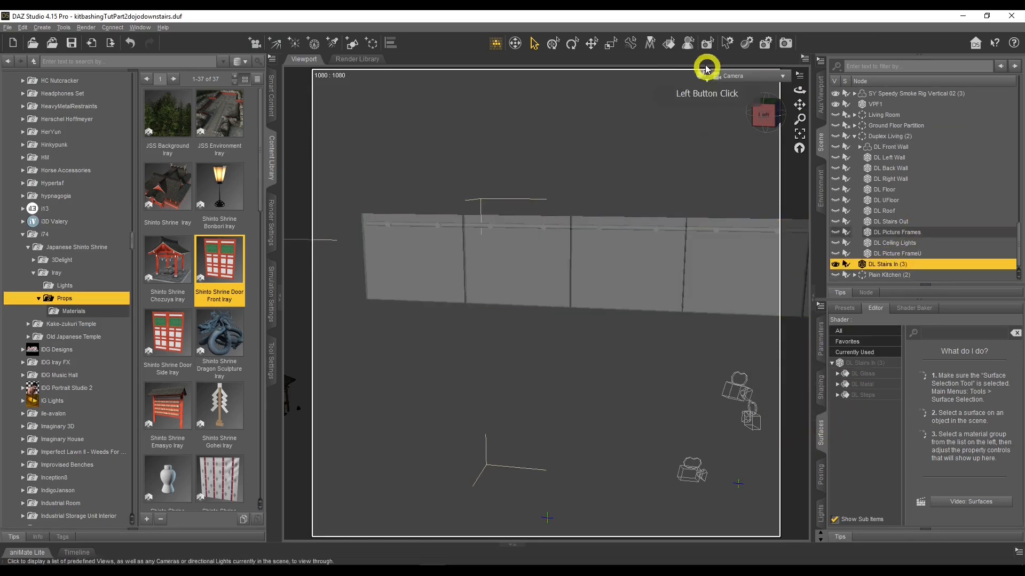
{"action": "left_click", "coordinate": [669, 46]}
{"action": "left_click", "coordinate": [636, 258]}
{"action": "left_click", "coordinate": [860, 374]}
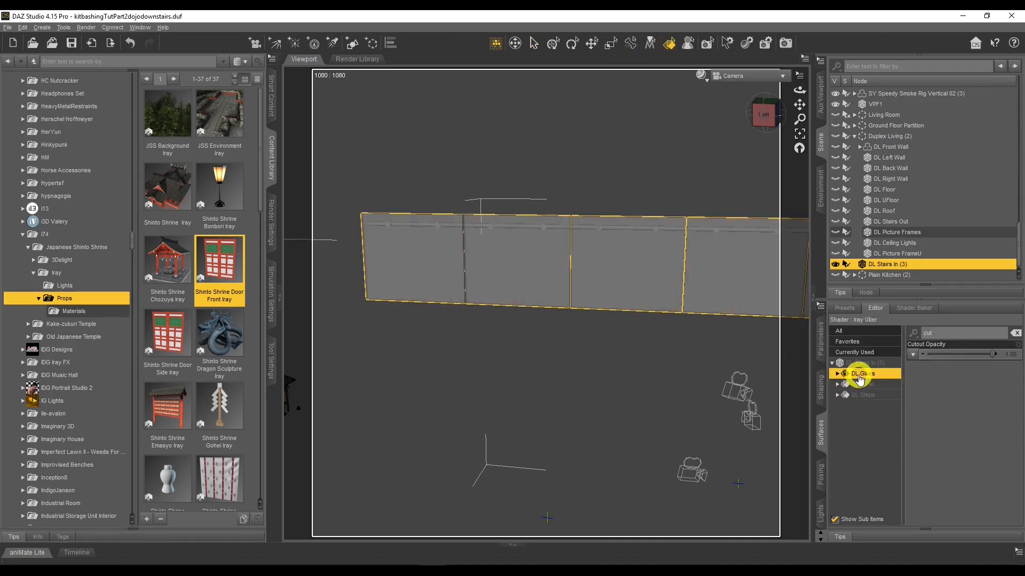
{"action": "left_click_drag", "start_coordinate": [800, 89], "coordinate": [520, 382]}
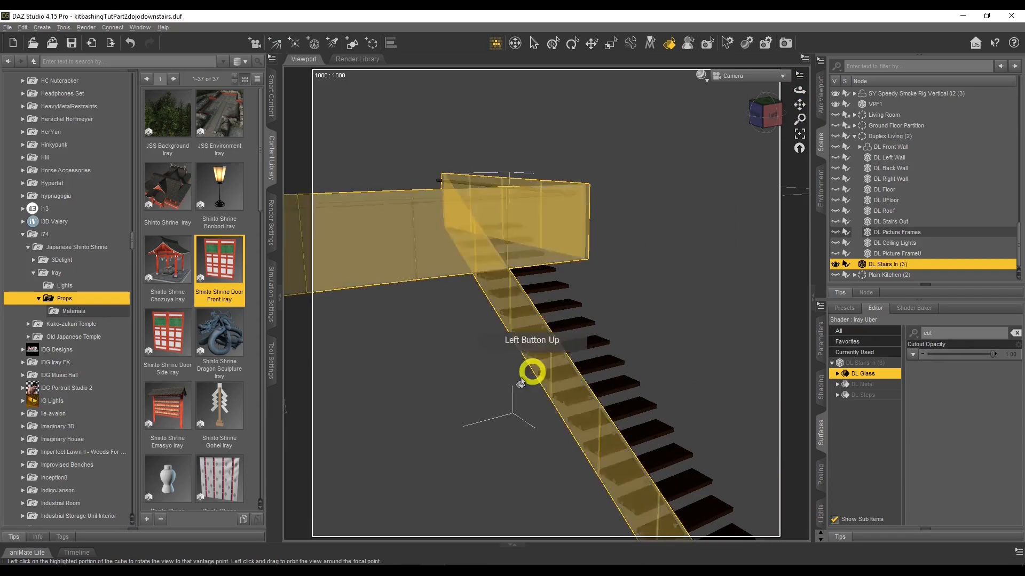
{"action": "left_click_drag", "start_coordinate": [996, 354], "coordinate": [724, 320]}
{"action": "left_click", "coordinate": [612, 293]}
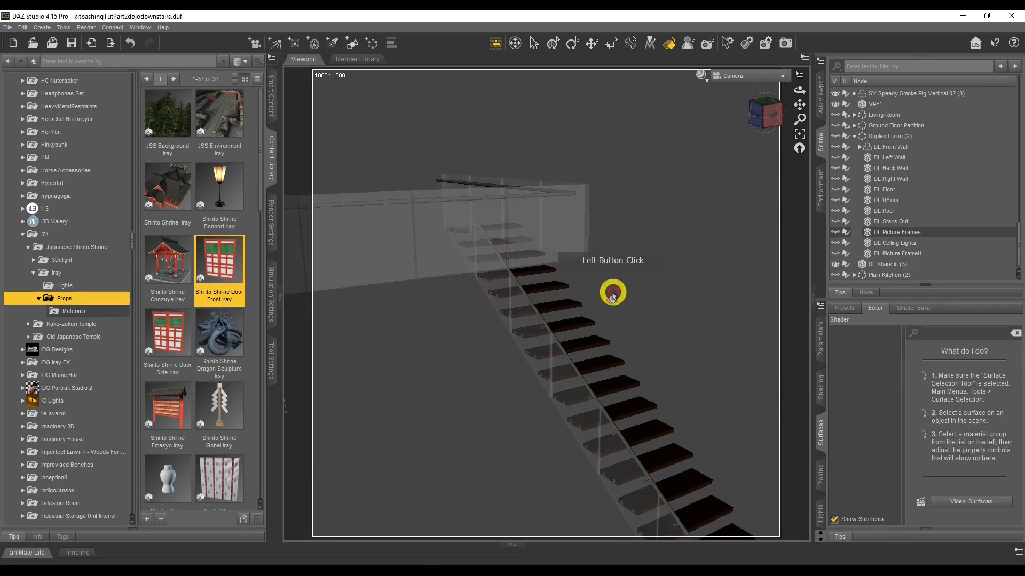
{"action": "left_click", "coordinate": [503, 218]}
{"action": "left_click_drag", "start_coordinate": [927, 355], "coordinate": [1017, 352]}
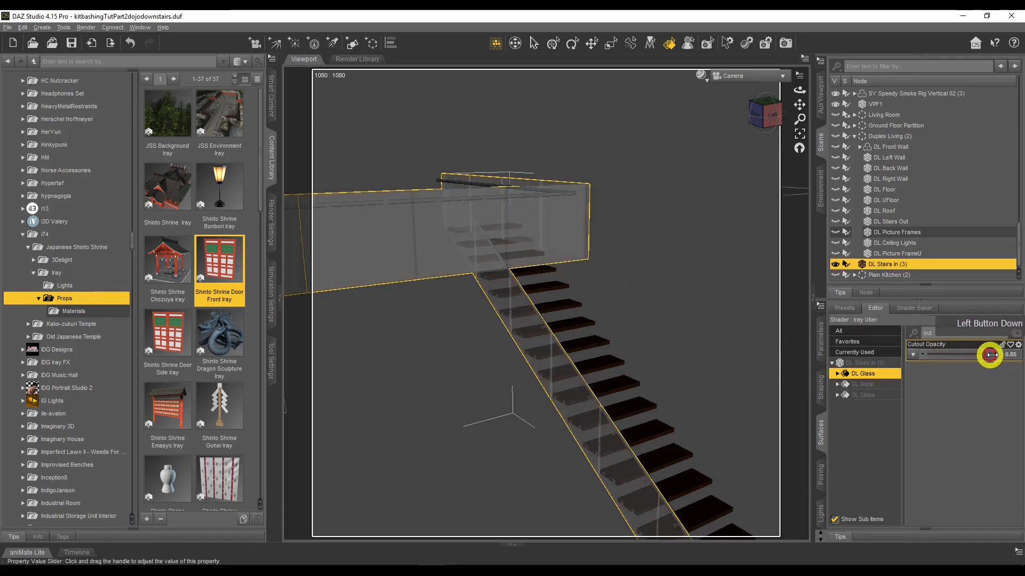
Select the stairs' DL Metal surface and adjust its Cutout Opacity
{"action": "left_click", "coordinate": [862, 385]}
{"action": "left_click", "coordinate": [993, 356]}
{"action": "left_click_drag", "start_coordinate": [993, 356], "coordinate": [1020, 357]}
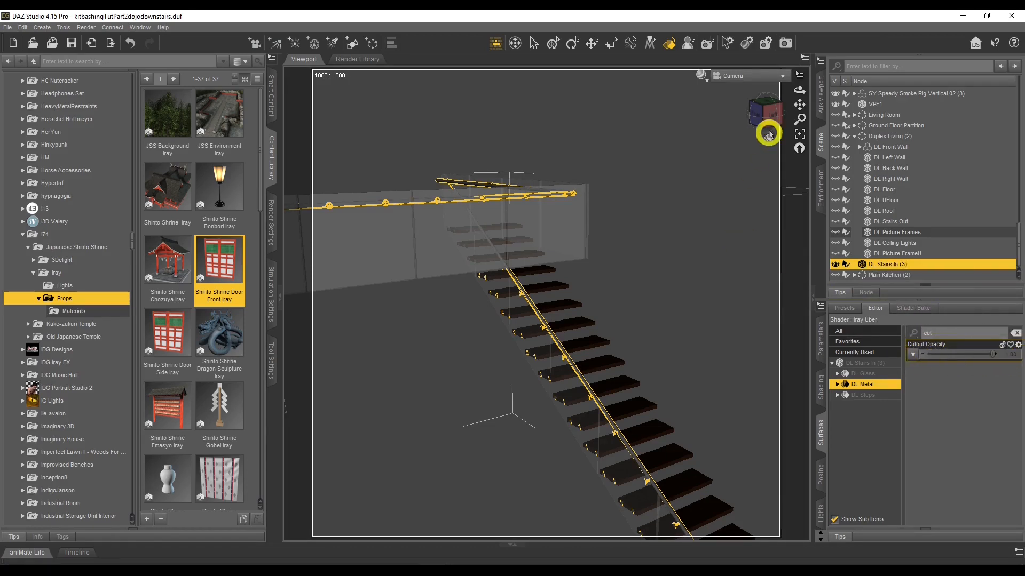
{"action": "left_click_drag", "start_coordinate": [796, 92], "coordinate": [796, 91]}
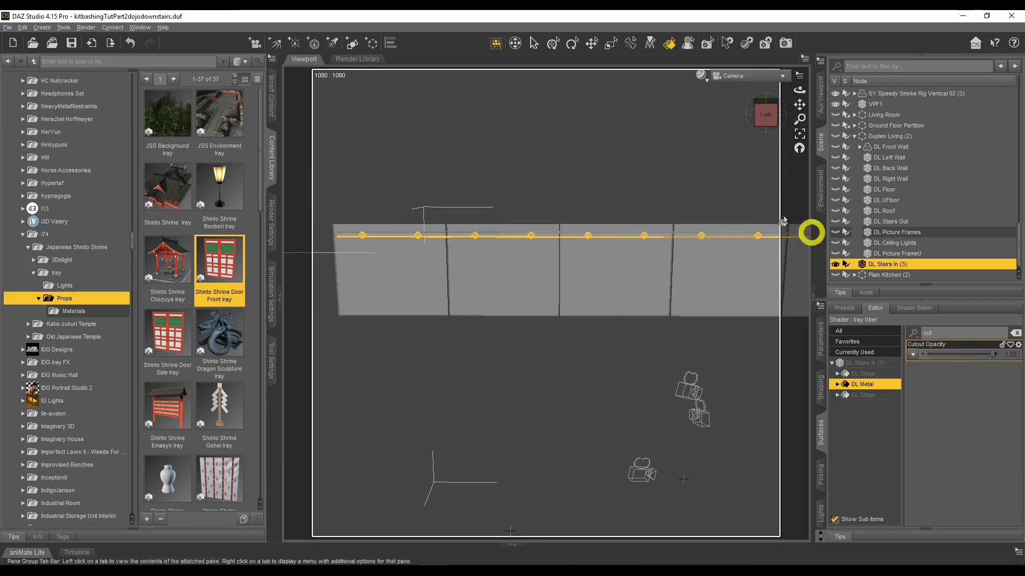
Set the viewport draw style to Wire Texture Shaded
{"action": "left_click", "coordinate": [702, 76]}
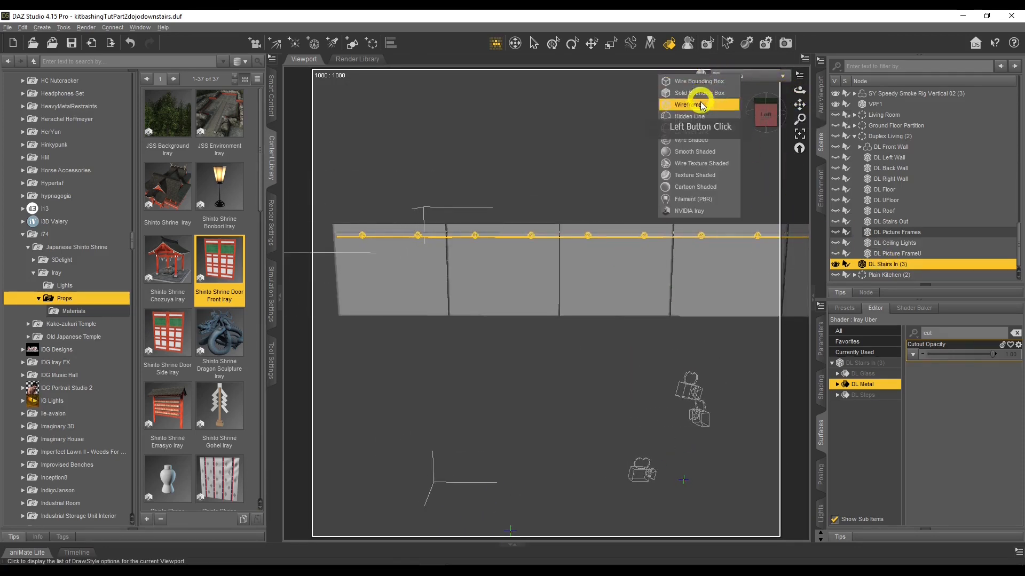
{"action": "left_click", "coordinate": [711, 162]}
{"action": "left_click", "coordinate": [487, 275]}
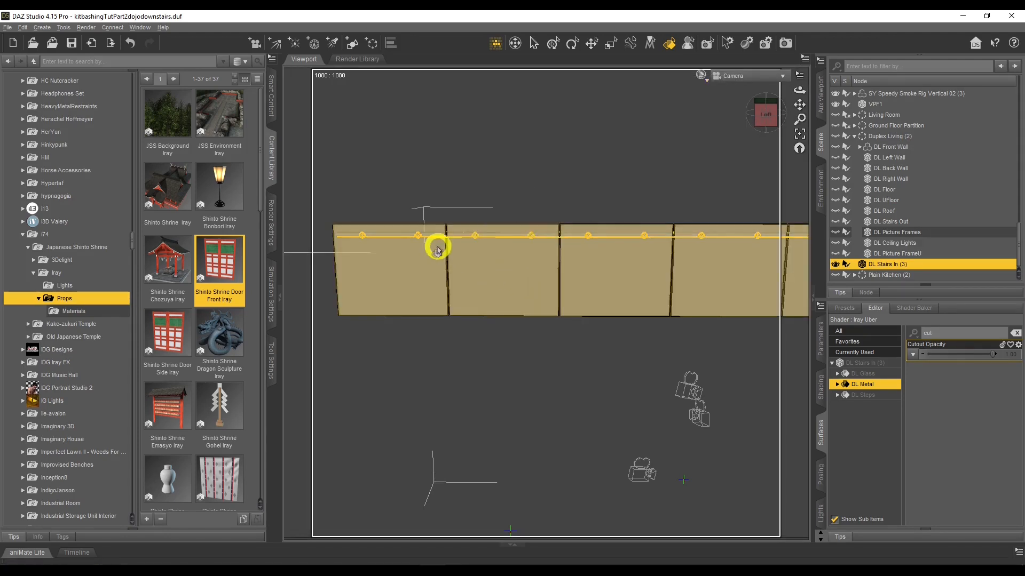
Switch the active tool to the Geometry Editor and select the first glass panel faces of the stair railing
{"action": "left_click", "coordinate": [271, 359]}
{"action": "left_click", "coordinate": [164, 59]}
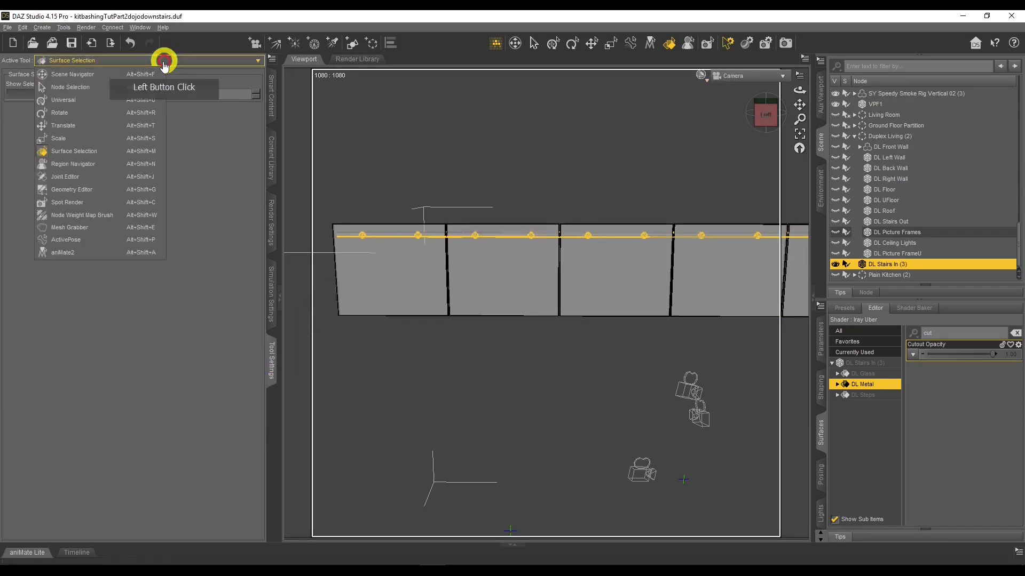
{"action": "left_click", "coordinate": [85, 201]}
{"action": "left_click", "coordinate": [112, 61]}
{"action": "left_click", "coordinate": [91, 189]}
{"action": "left_click", "coordinate": [372, 283]}
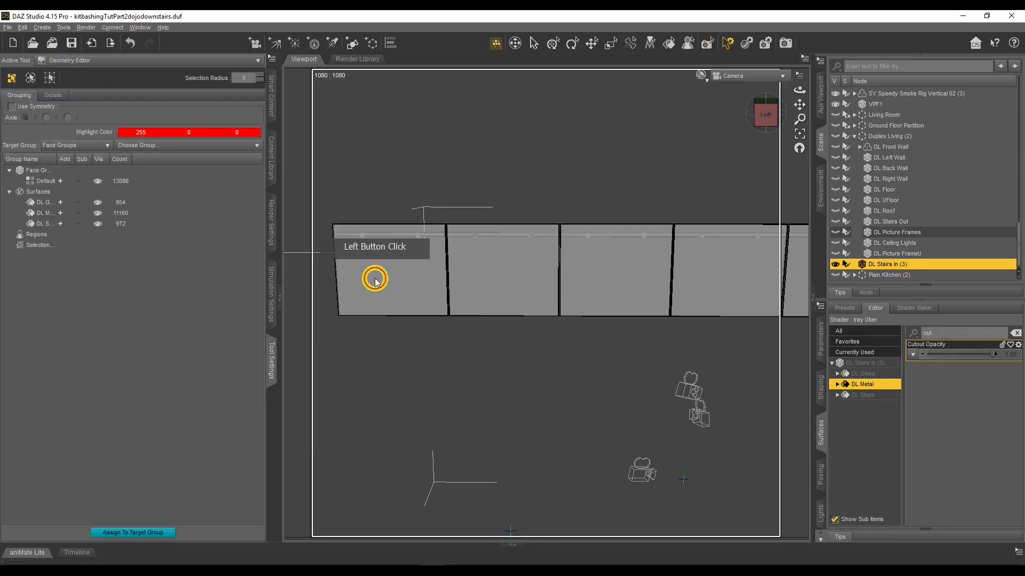
{"action": "left_click", "coordinate": [495, 273], "text": "ctrl"}
{"action": "left_click", "coordinate": [611, 274], "text": "ctrl"}
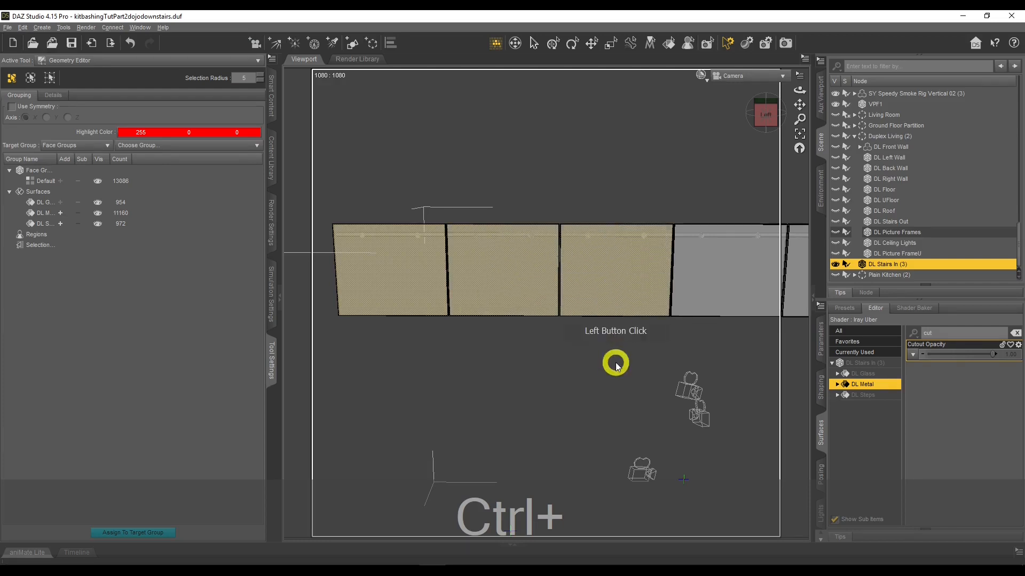
{"action": "left_click", "coordinate": [725, 274], "text": "ctrl"}
Select the remaining glass panel faces along the stair railing
{"action": "left_click_drag", "start_coordinate": [798, 105], "coordinate": [939, 122]}
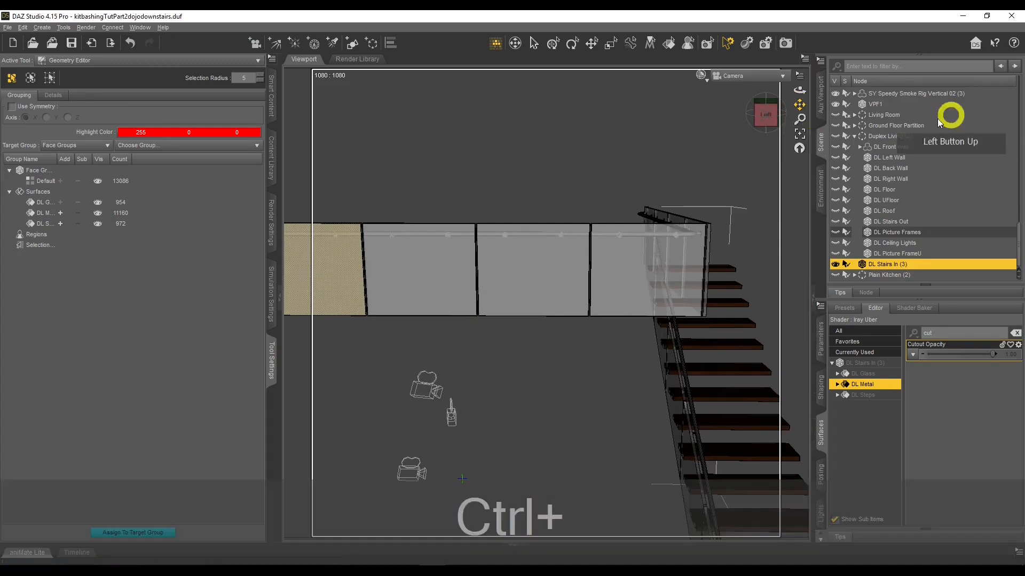
{"action": "left_click", "coordinate": [511, 279], "text": "ctrl"}
{"action": "left_click", "coordinate": [619, 276], "text": "ctrl"}
{"action": "left_click", "coordinate": [422, 276], "text": "ctrl"}
{"action": "left_click_drag", "start_coordinate": [802, 88], "coordinate": [802, 106]}
{"action": "left_click", "coordinate": [594, 353], "text": "ctrl+shift"}
{"action": "left_click", "coordinate": [667, 306], "text": "ctrl"}
{"action": "left_click", "coordinate": [742, 268], "text": "ctrl"}
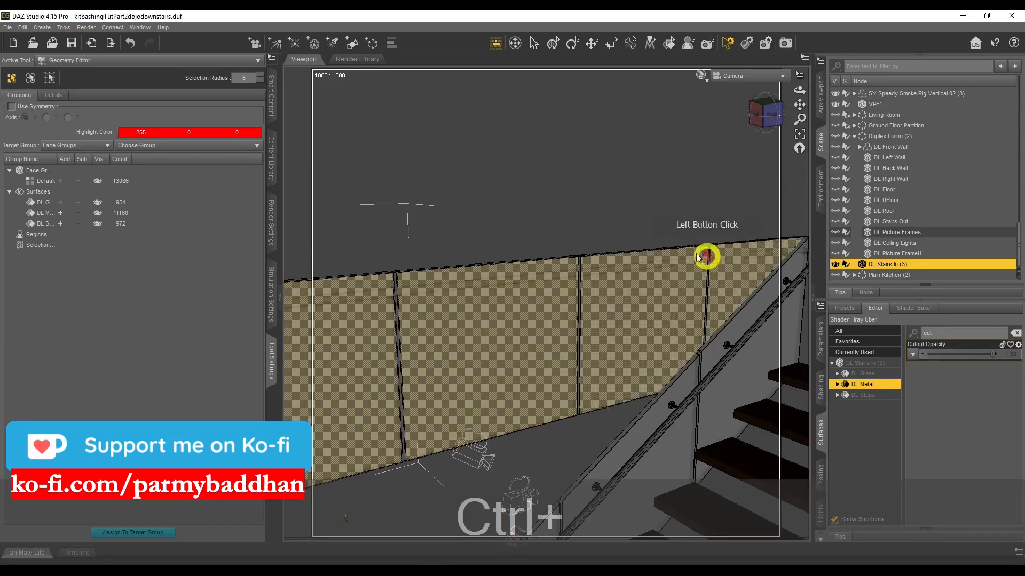
Remove the selected glass panel polygons from the stairs and clear the selection
{"action": "right_click", "coordinate": [639, 296]}
{"action": "mouse_move", "coordinate": [667, 318]}
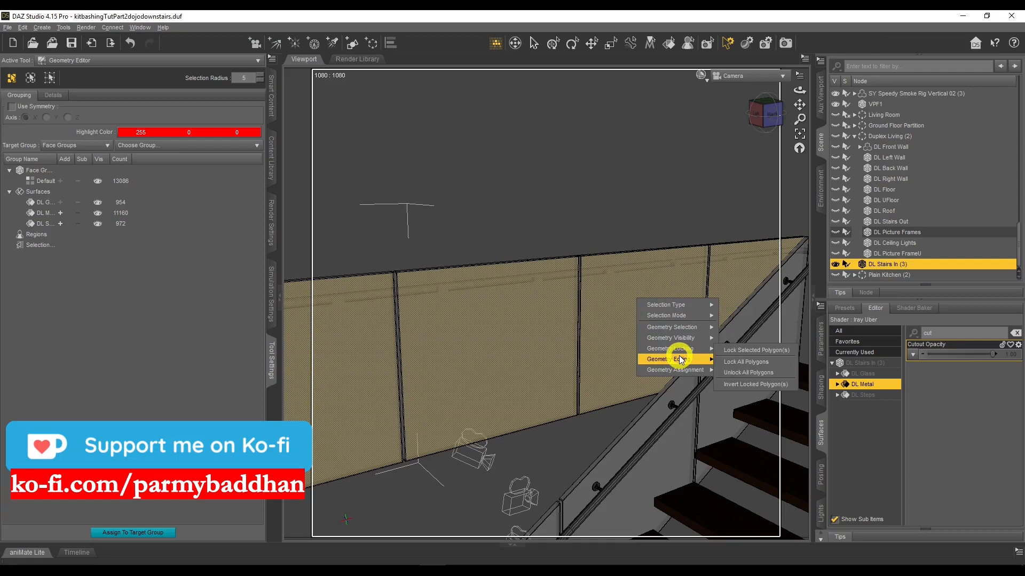
{"action": "mouse_move", "coordinate": [679, 358]}
{"action": "left_click", "coordinate": [810, 395]}
{"action": "left_click", "coordinate": [496, 301]}
{"action": "left_click", "coordinate": [466, 293]}
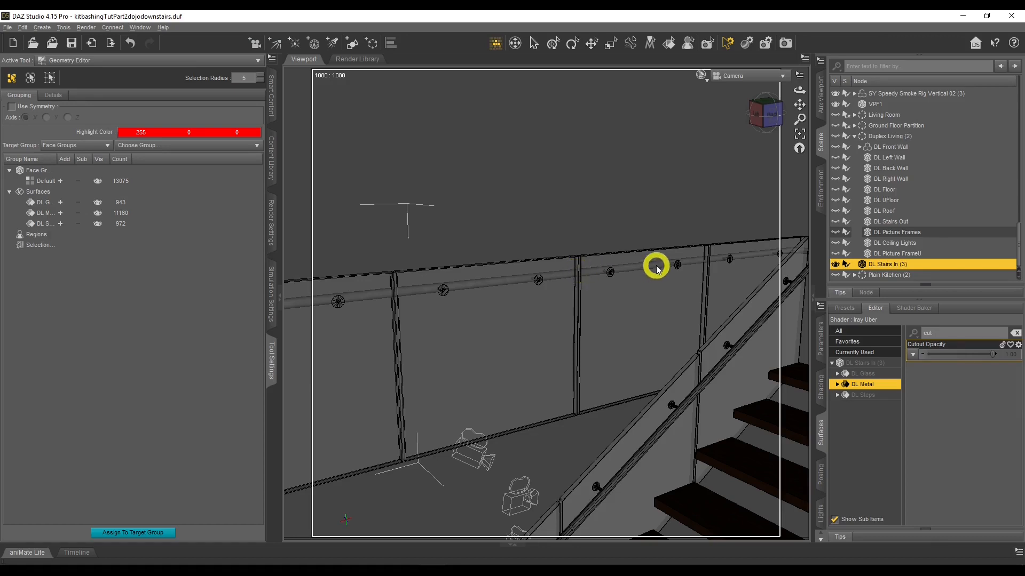
Hide the DL Stairs In (3) object and show the Dojo_Main group
{"action": "mouse_move", "coordinate": [800, 89]}
{"action": "left_mouse_down"}
{"action": "mouse_move", "coordinate": [758, 103]}
{"action": "mouse_move", "coordinate": [799, 105]}
{"action": "left_mouse_up"}
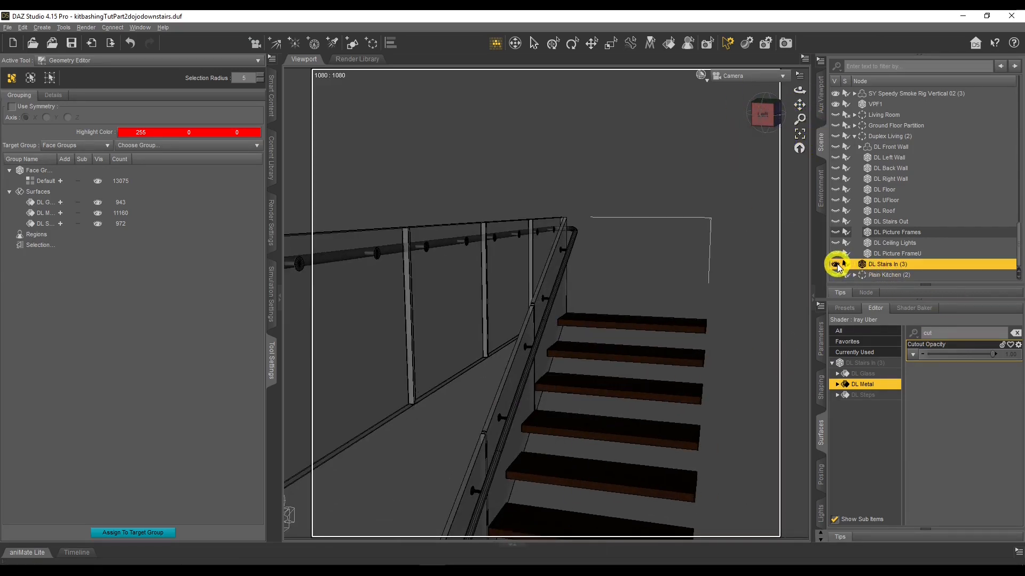
{"action": "left_click", "coordinate": [836, 264]}
{"action": "scroll", "coordinate": [889, 120], "scroll_direction": "up", "scroll_amount": 10}
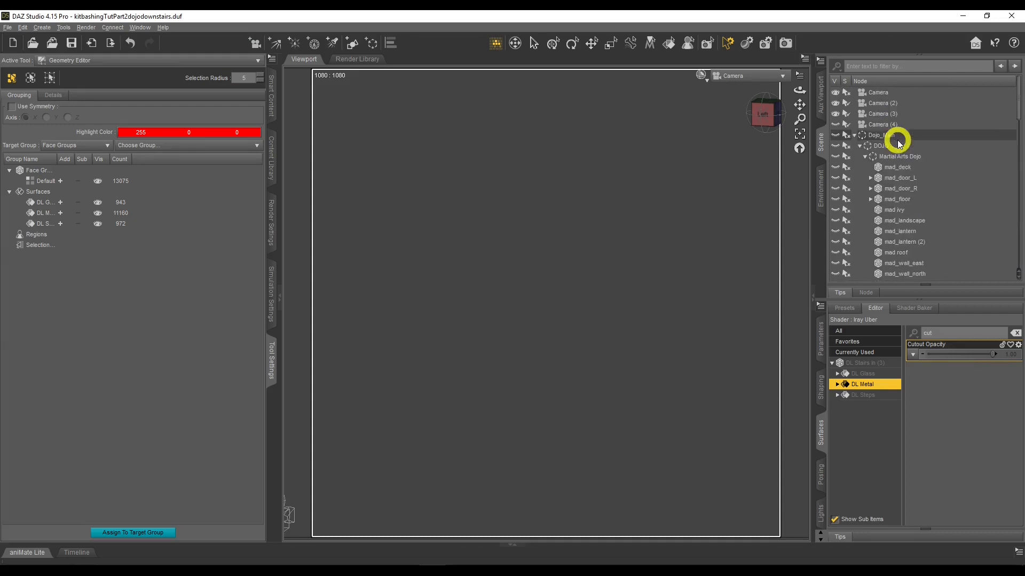
{"action": "left_click", "coordinate": [836, 135]}
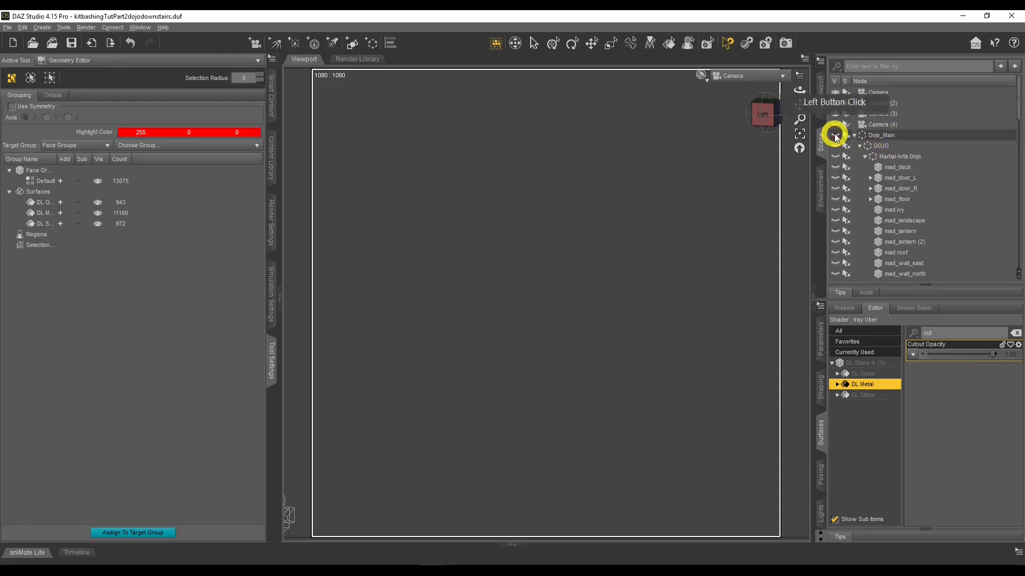
Show the Duplex Living group inside the dojo
{"action": "scroll", "coordinate": [865, 157], "scroll_direction": "down", "scroll_amount": 5}
{"action": "scroll", "coordinate": [866, 160], "scroll_direction": "down", "scroll_amount": 3}
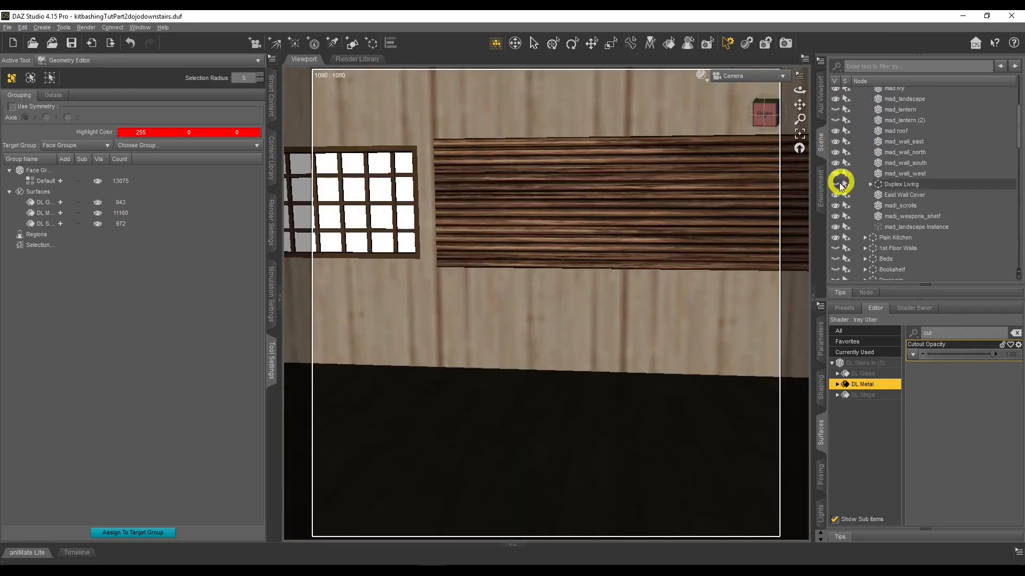
{"action": "left_click", "coordinate": [836, 184]}
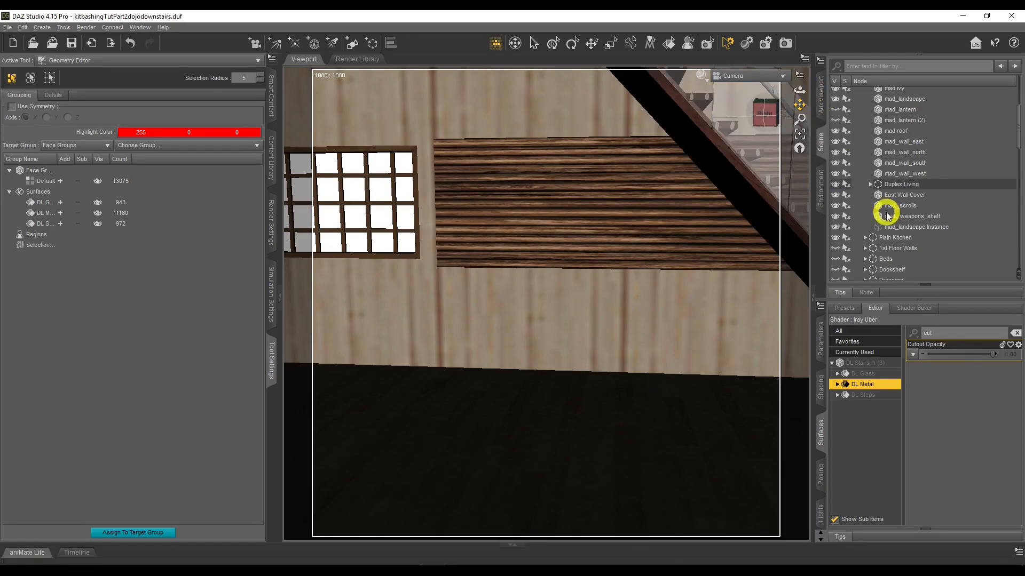
Collapse the Duplex Living (2) group and toggle the visibility of the Ground Floor Partition and Living Room groups
{"action": "scroll", "coordinate": [881, 212], "scroll_direction": "down", "scroll_amount": 3}
{"action": "scroll", "coordinate": [876, 224], "scroll_direction": "down", "scroll_amount": 4}
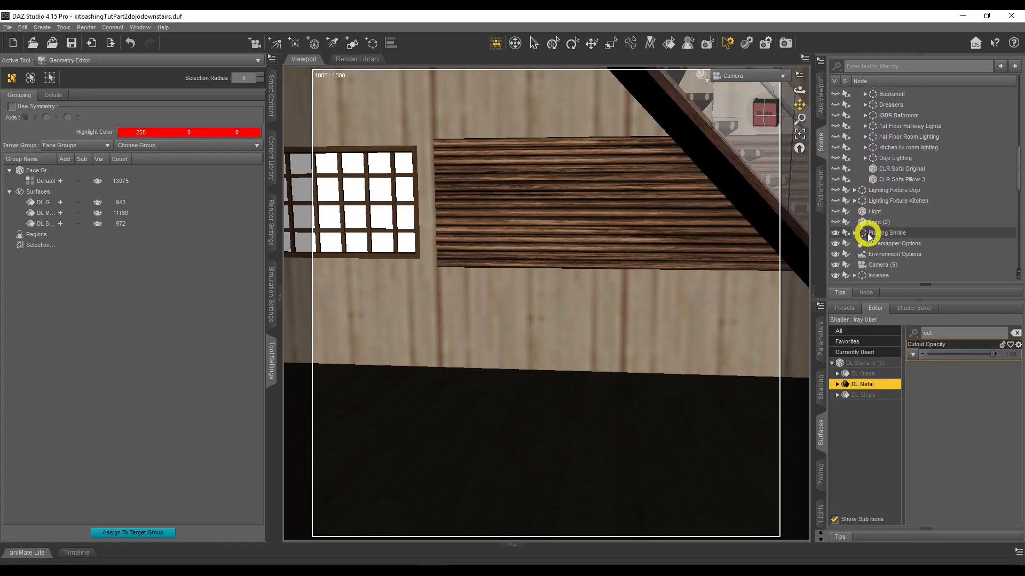
{"action": "scroll", "coordinate": [856, 242], "scroll_direction": "down", "scroll_amount": 5}
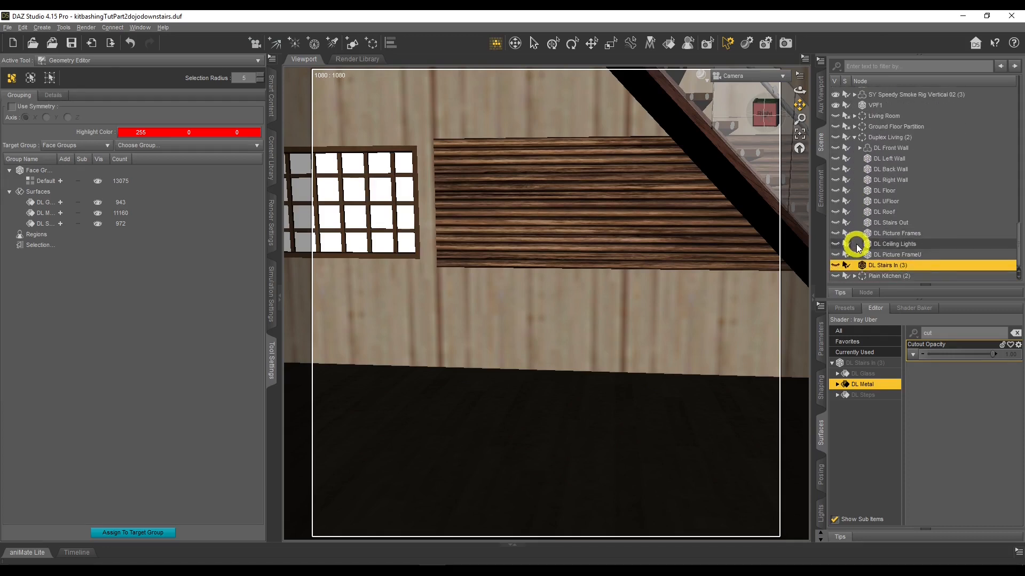
{"action": "left_click", "coordinate": [854, 137]}
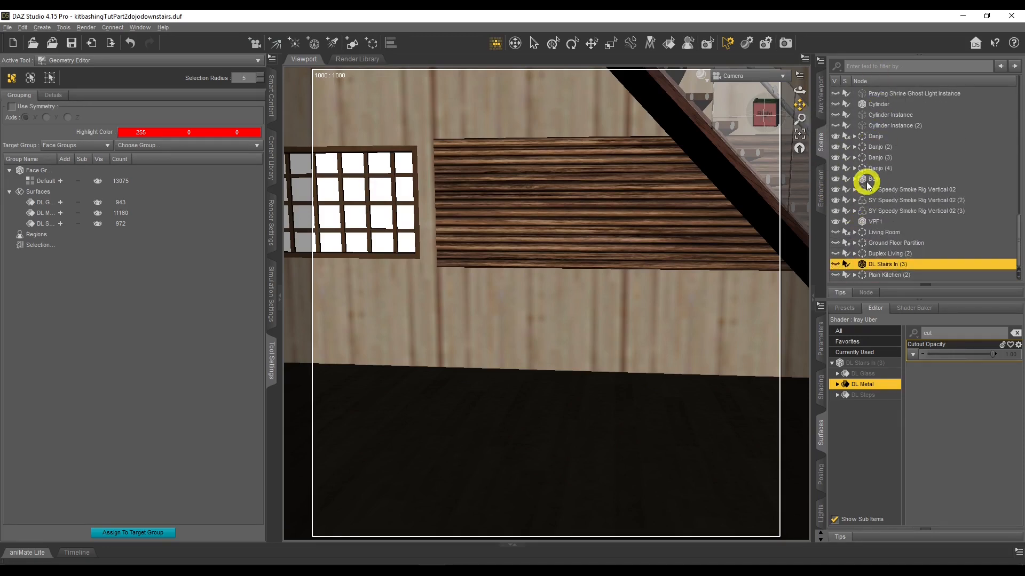
{"action": "scroll", "coordinate": [879, 198], "scroll_direction": "up", "scroll_amount": 5}
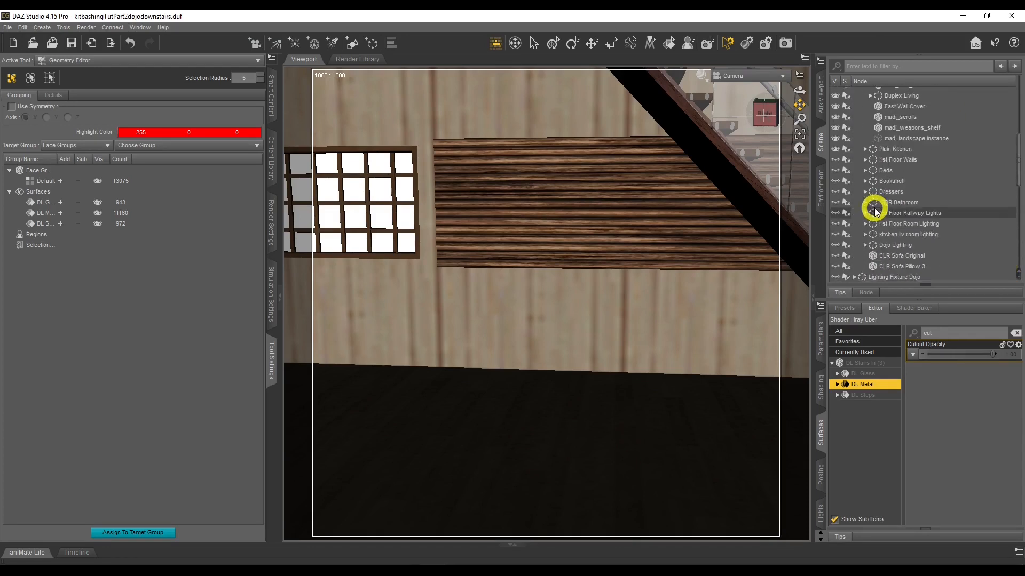
{"action": "scroll", "coordinate": [863, 184], "scroll_direction": "down", "scroll_amount": 5}
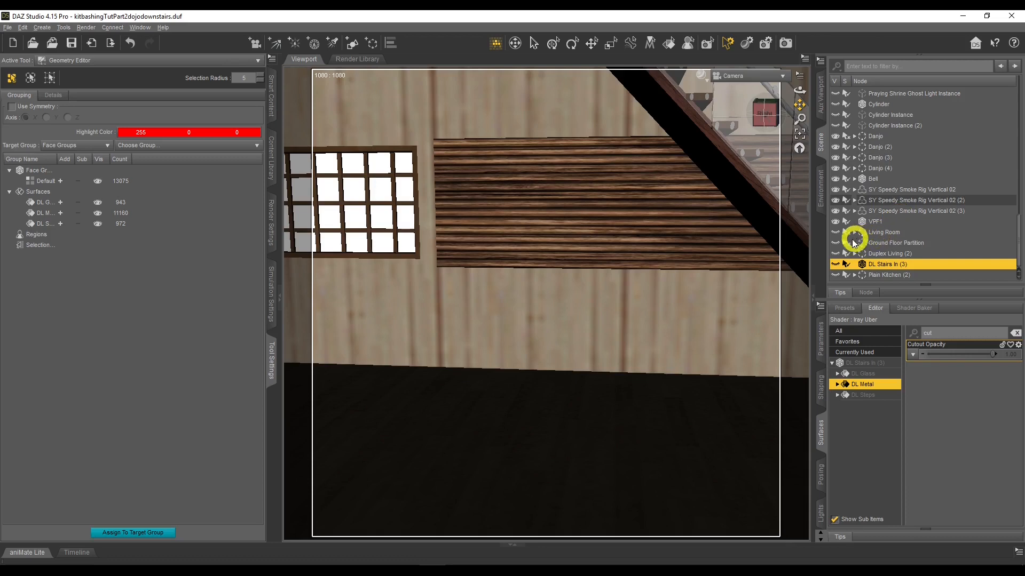
{"action": "left_click", "coordinate": [837, 243]}
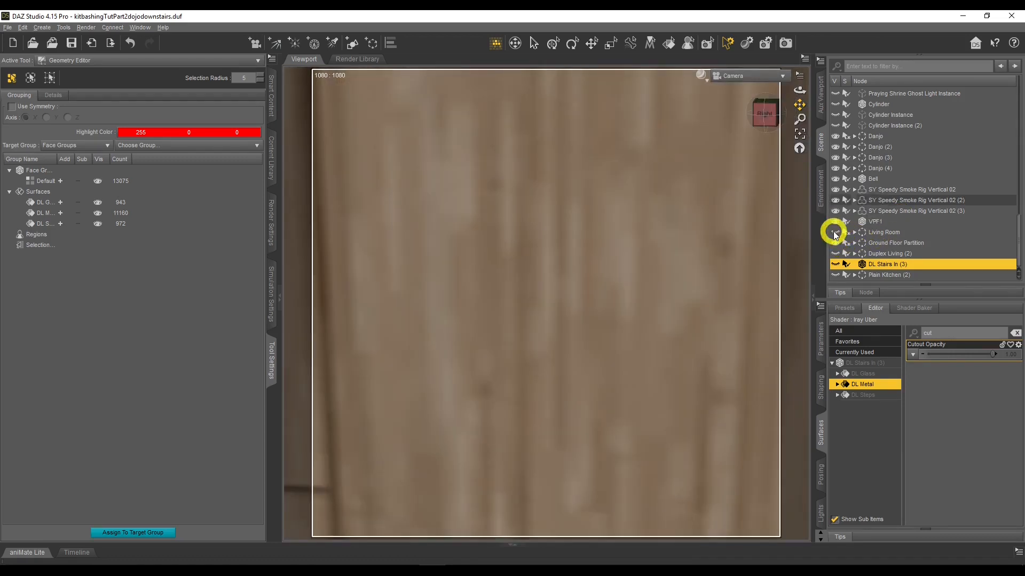
{"action": "left_click", "coordinate": [835, 233]}
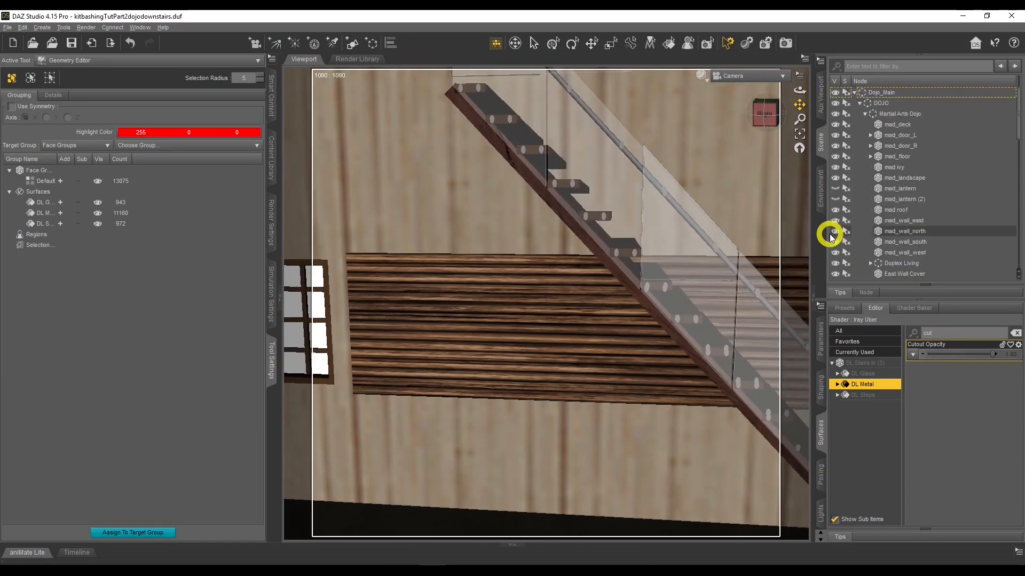
Expand the dojo's Duplex Living group and toggle the Staircase support's visibility to compare the stairs
{"action": "left_click_drag", "start_coordinate": [797, 92], "coordinate": [797, 90]}
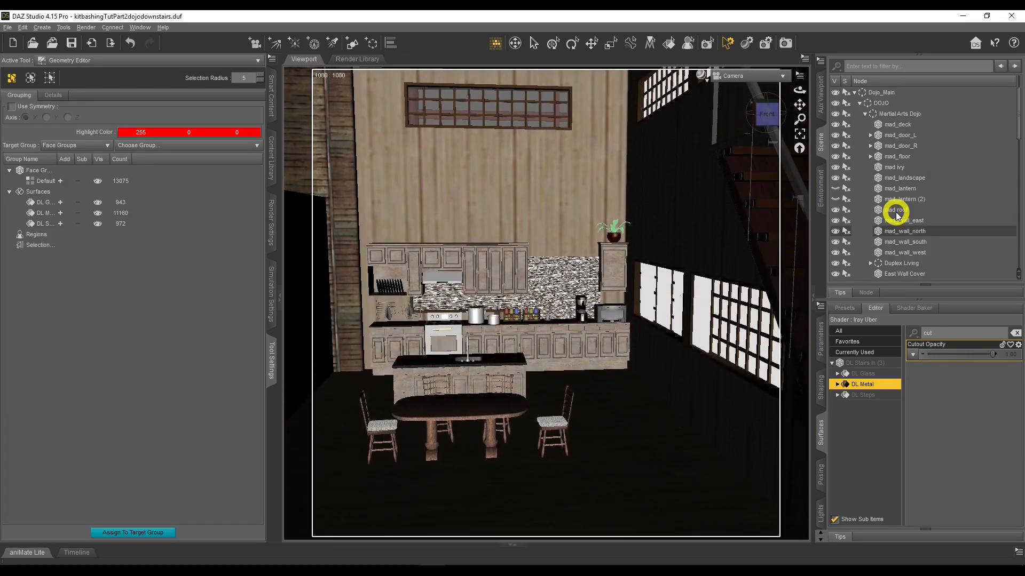
{"action": "left_click_drag", "start_coordinate": [799, 91], "coordinate": [799, 90]}
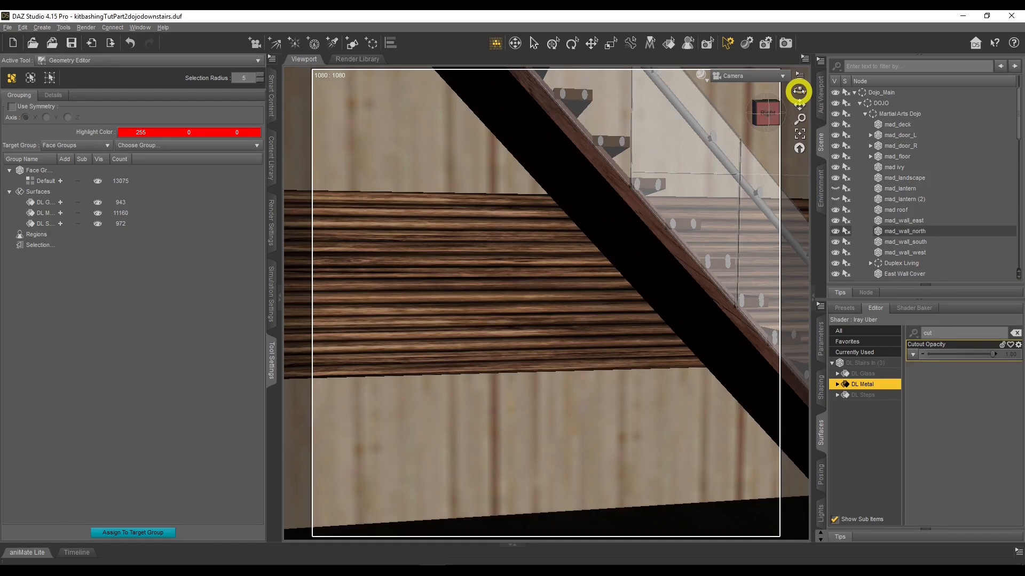
{"action": "left_click_drag", "start_coordinate": [799, 90], "coordinate": [797, 89]}
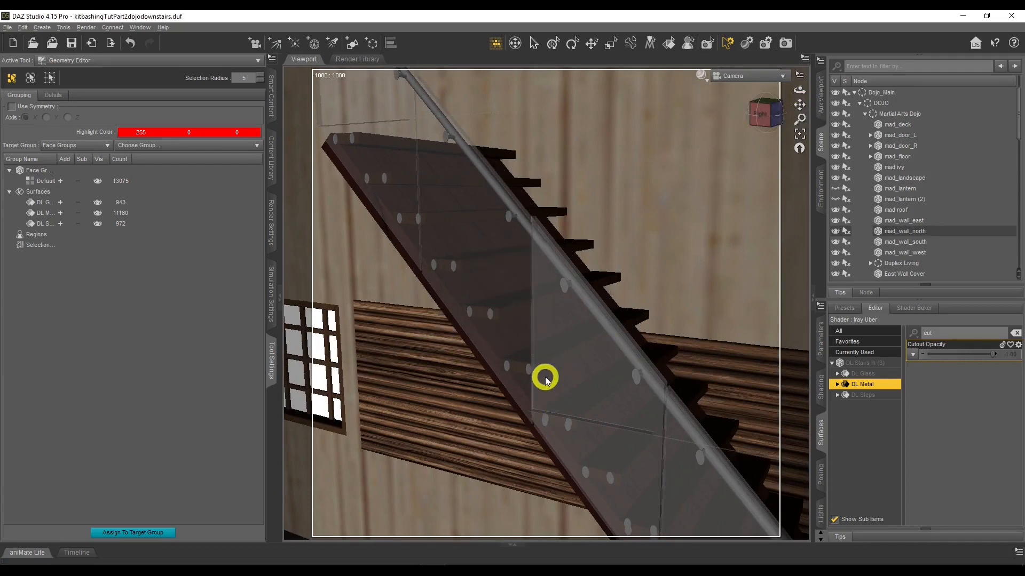
{"action": "scroll", "coordinate": [939, 239], "scroll_direction": "down", "scroll_amount": 4}
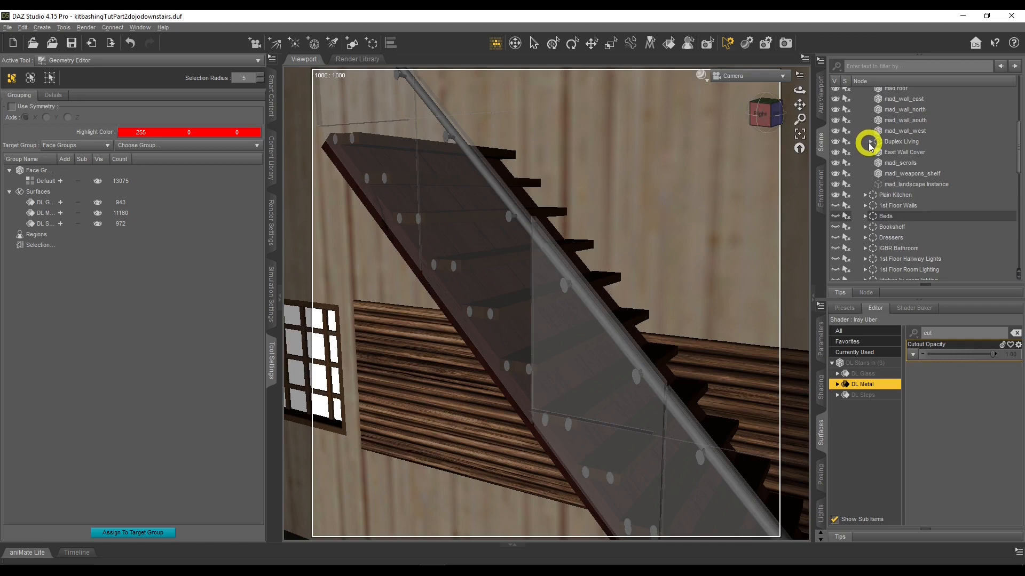
{"action": "left_click", "coordinate": [870, 142]}
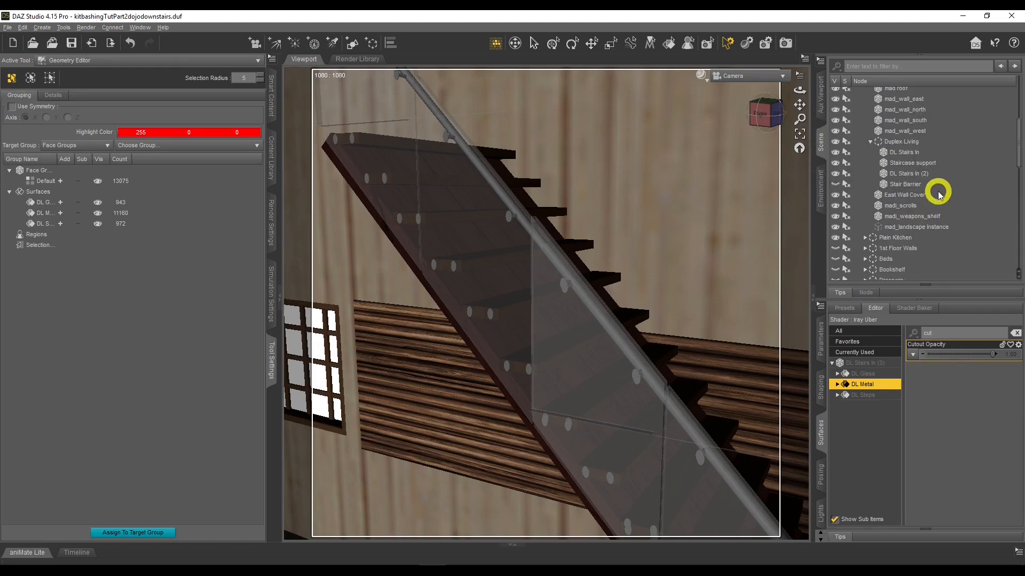
{"action": "left_click", "coordinate": [836, 164]}
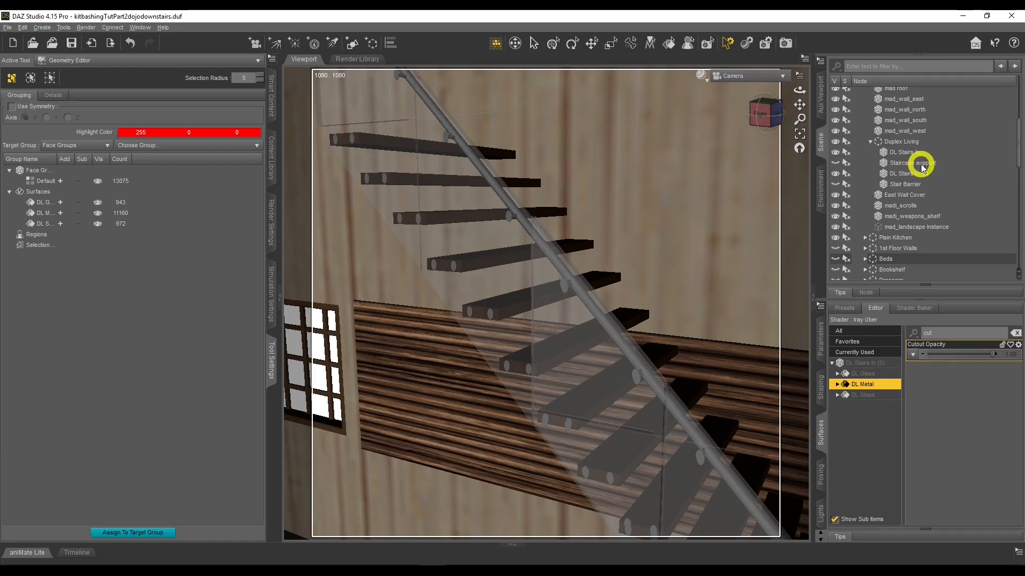
{"action": "left_click", "coordinate": [836, 165]}
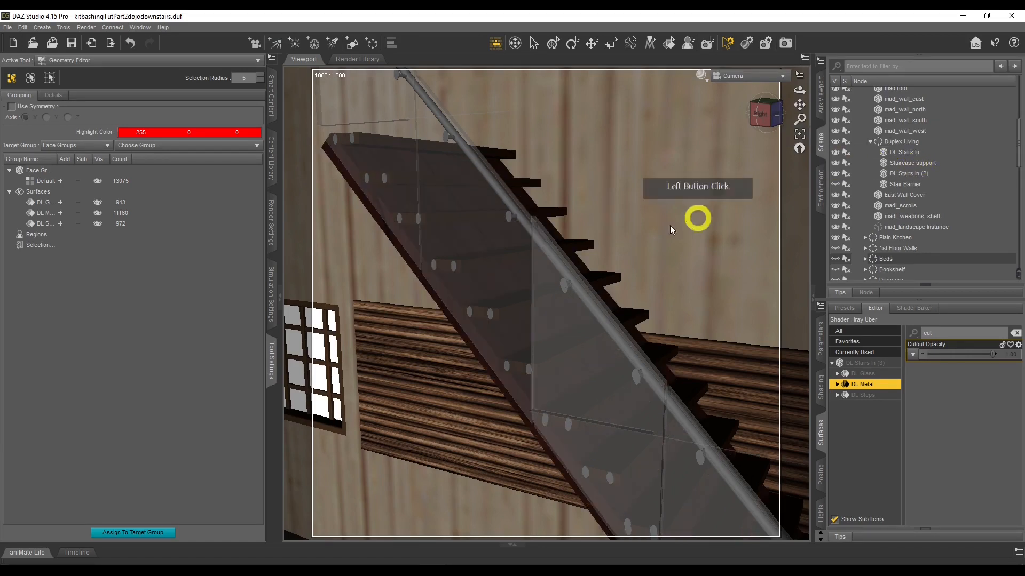
{"action": "left_click", "coordinate": [837, 164]}
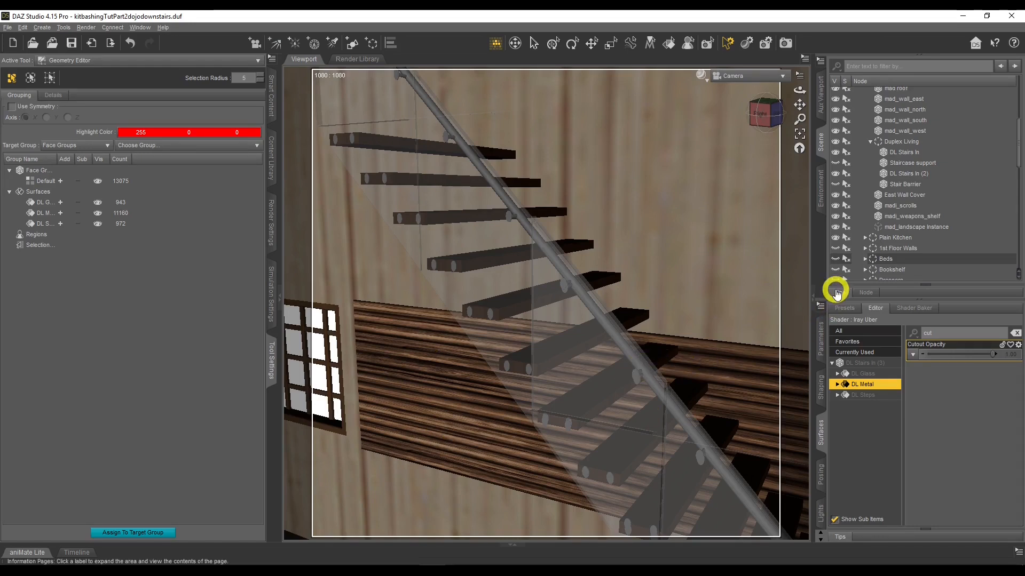
{"action": "left_click", "coordinate": [836, 163]}
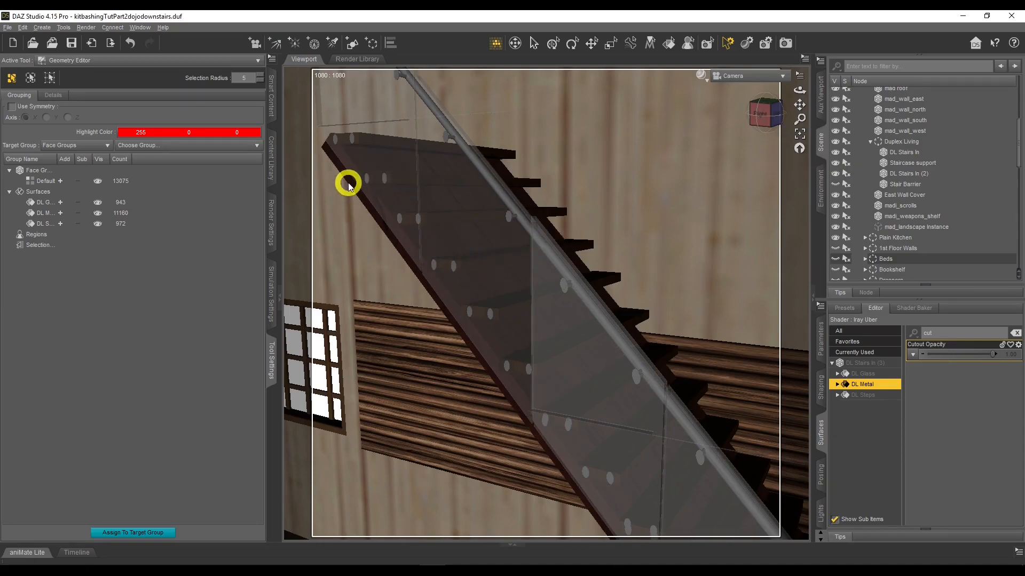
Orbit around the staircase to inspect it, then select the Staircase support and display its transform parameters
{"action": "mouse_move", "coordinate": [801, 106]}
{"action": "left_mouse_down"}
{"action": "mouse_move", "coordinate": [801, 89]}
{"action": "mouse_move", "coordinate": [787, 97]}
{"action": "left_mouse_up"}
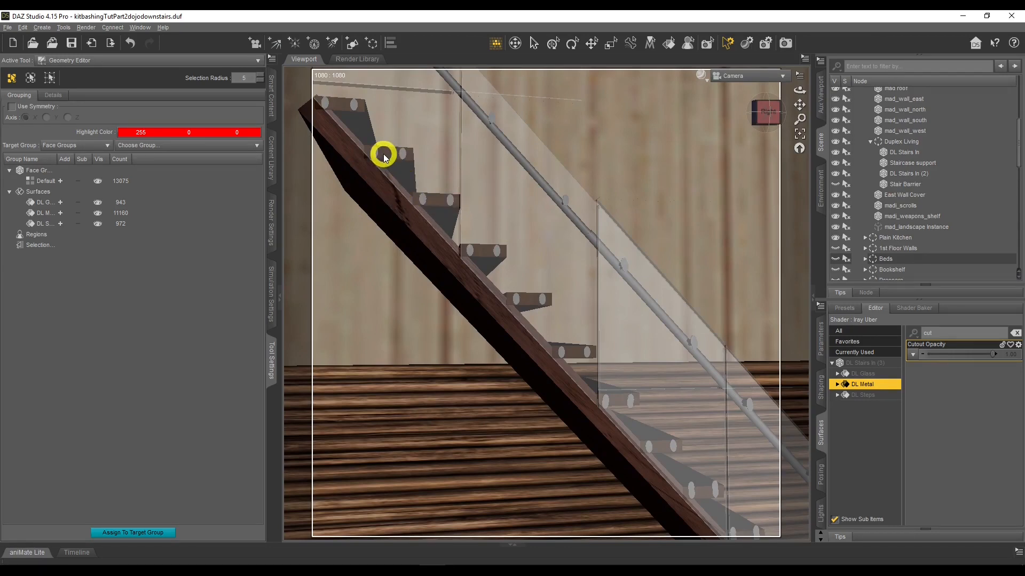
{"action": "left_click", "coordinate": [790, 90]}
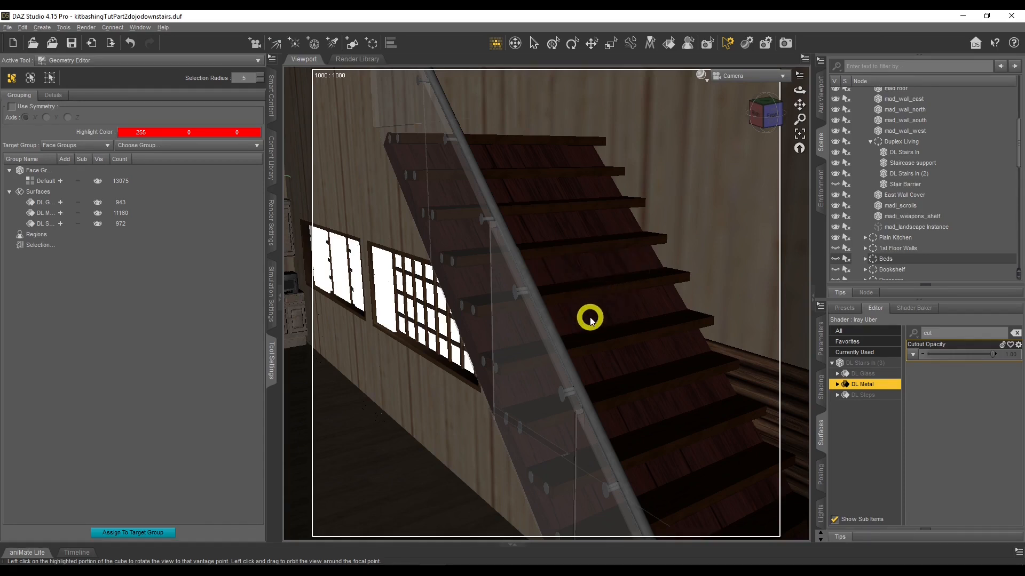
{"action": "left_click_drag", "start_coordinate": [800, 90], "coordinate": [737, 133]}
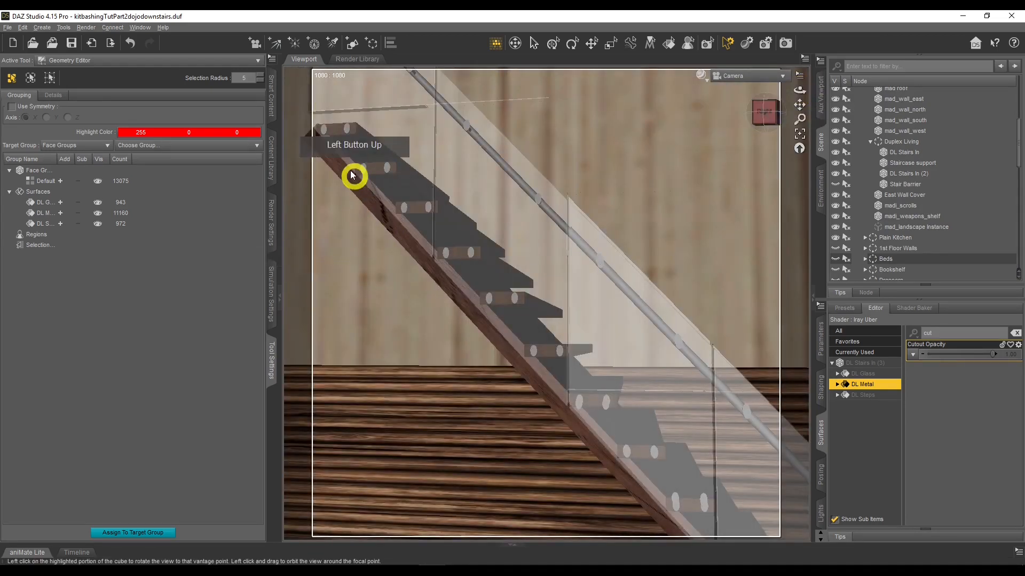
{"action": "scroll", "coordinate": [551, 404], "scroll_direction": "down", "scroll_amount": 4}
{"action": "middle_click_drag", "start_coordinate": [551, 404], "coordinate": [454, 315]}
{"action": "left_click", "coordinate": [821, 339]}
{"action": "left_click", "coordinate": [913, 163]}
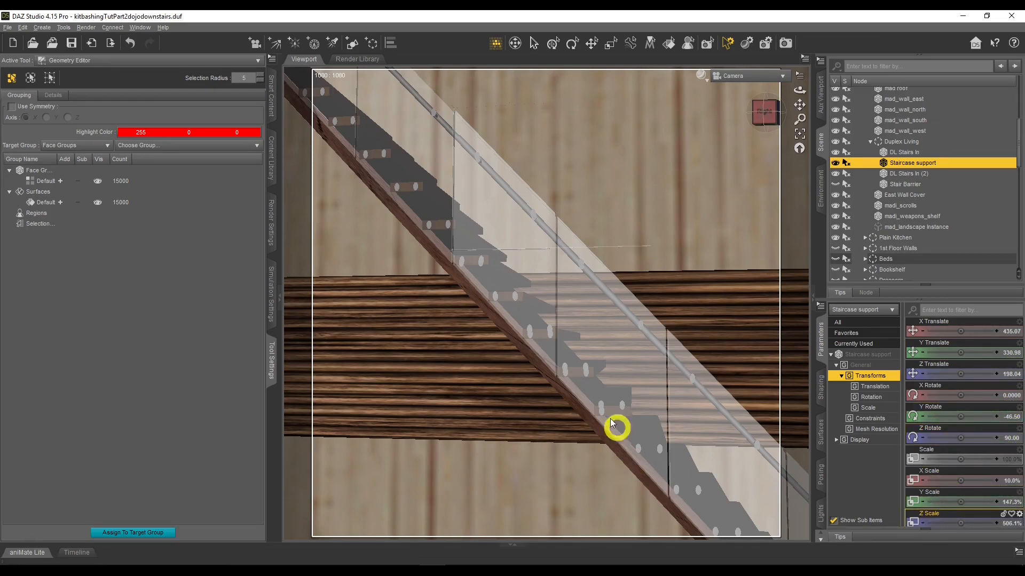
Orbit through the dojo's ground floor to examine the room layout and the living room furniture
{"action": "middle_click_drag", "start_coordinate": [461, 236], "coordinate": [500, 258]}
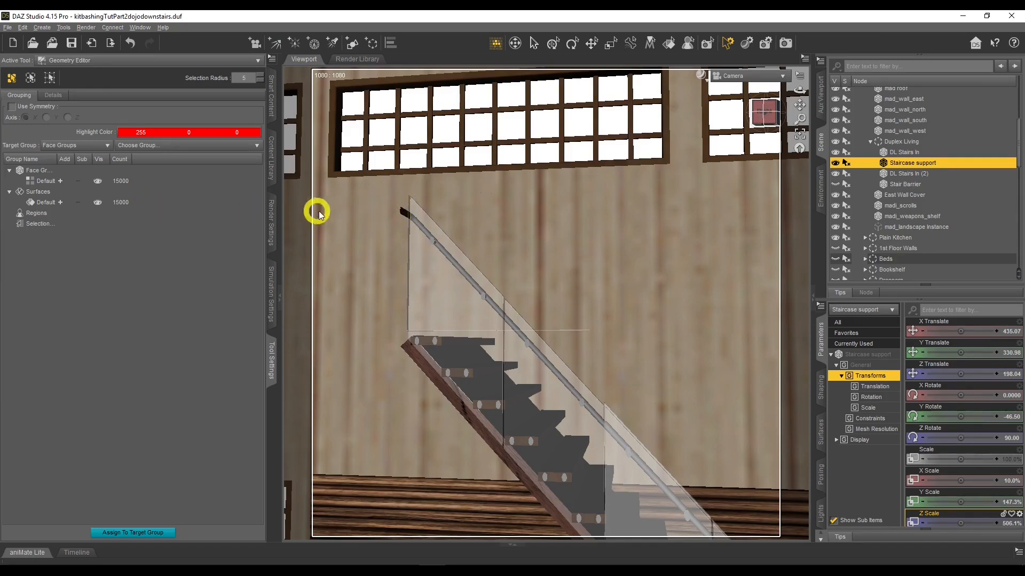
{"action": "middle_click_drag", "start_coordinate": [465, 332], "coordinate": [725, 218]}
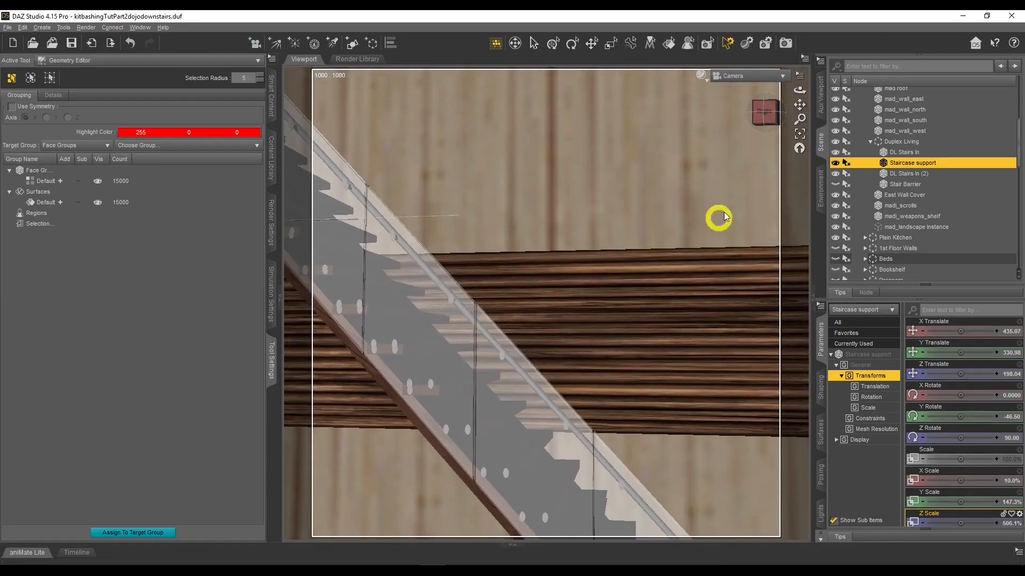
{"action": "left_click_drag", "start_coordinate": [793, 96], "coordinate": [701, 173]}
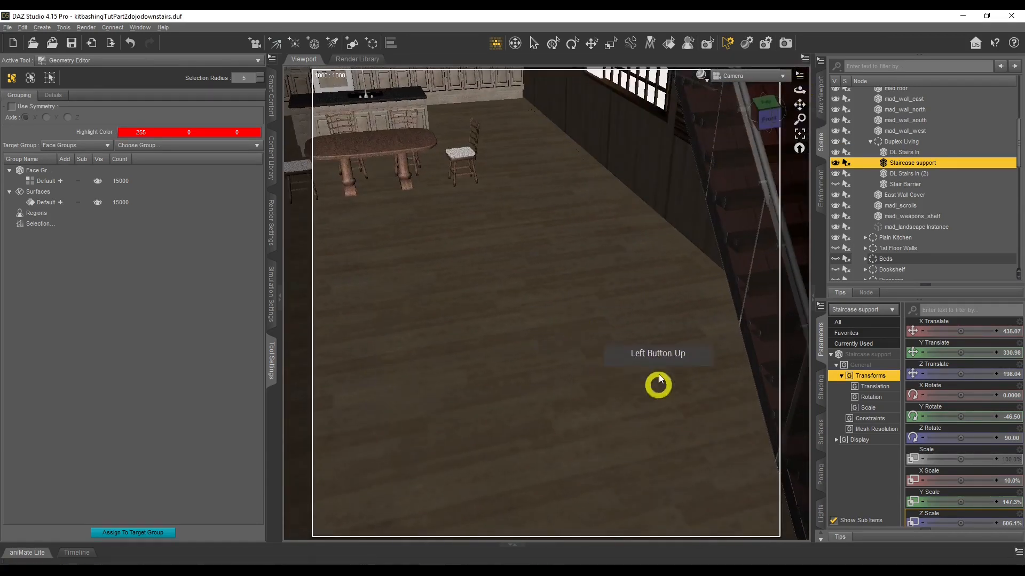
{"action": "mouse_move", "coordinate": [793, 92]}
{"action": "left_mouse_down"}
{"action": "mouse_move", "coordinate": [784, 91]}
{"action": "mouse_move", "coordinate": [801, 89]}
{"action": "left_mouse_up"}
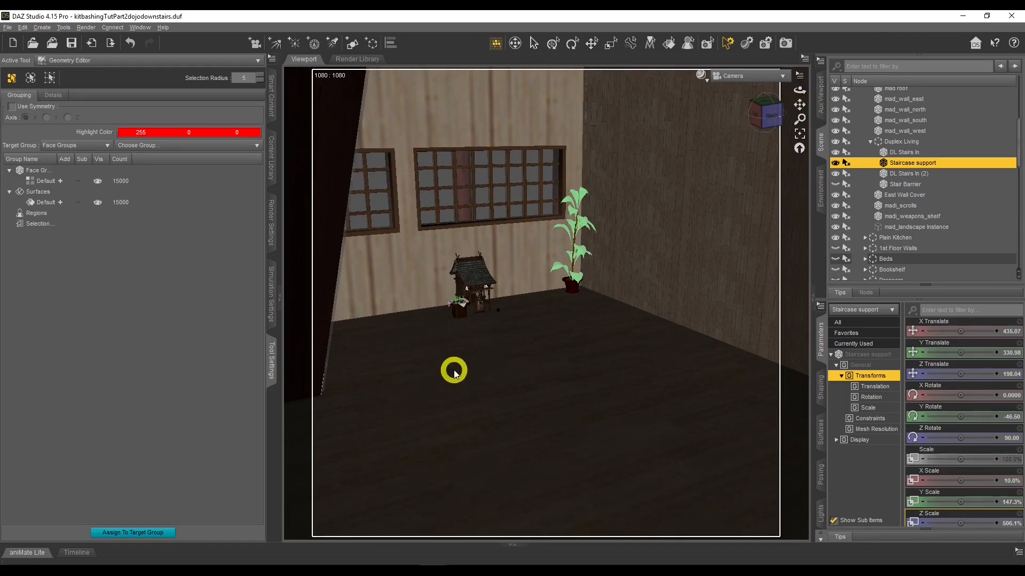
{"action": "scroll", "coordinate": [966, 224], "scroll_direction": "down", "scroll_amount": 5}
{"action": "left_click", "coordinate": [725, 284]}
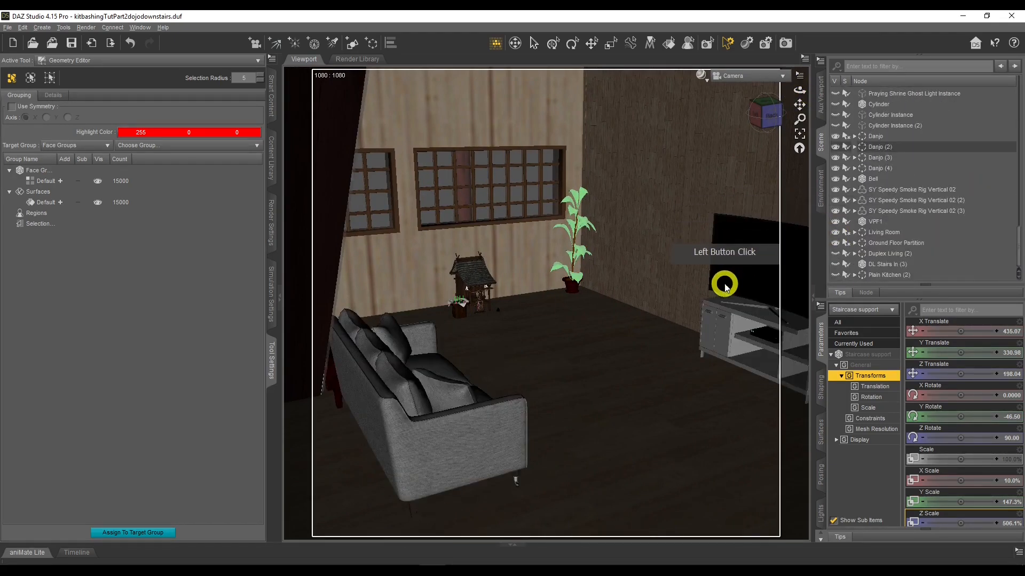
{"action": "left_click_drag", "start_coordinate": [800, 89], "coordinate": [799, 90]}
{"action": "middle_click_drag", "start_coordinate": [712, 254], "coordinate": [415, 369]}
{"action": "left_click_drag", "start_coordinate": [799, 89], "coordinate": [799, 90]}
{"action": "key", "text": "Left"}
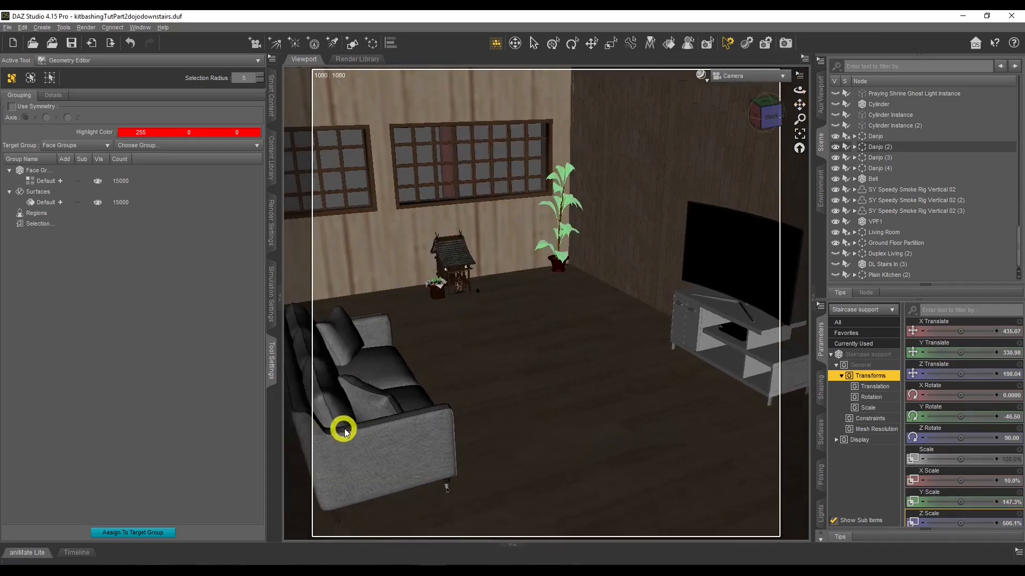
{"action": "key", "text": "Right"}
{"action": "key", "text": "Right"}
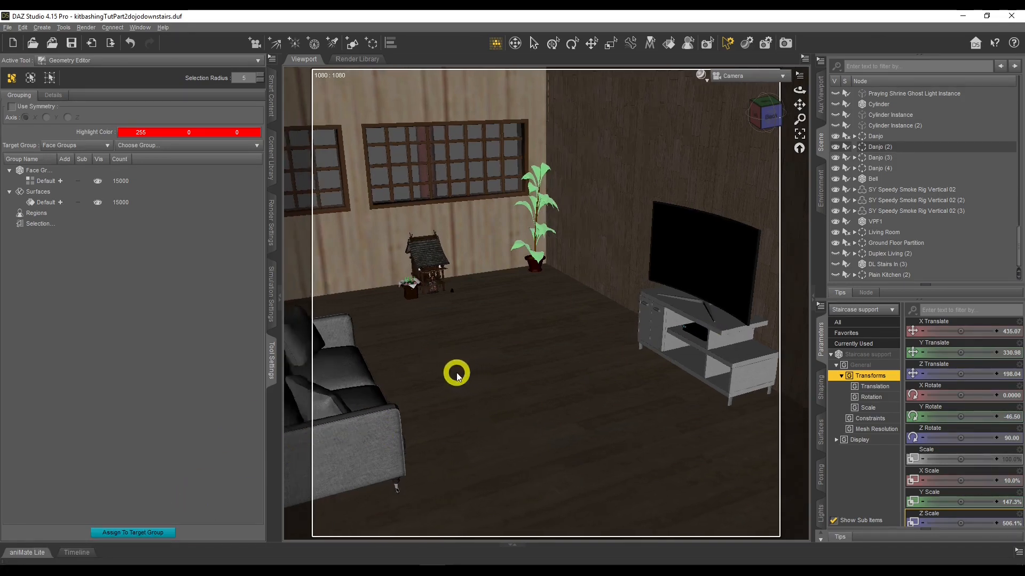
{"action": "left_click_drag", "start_coordinate": [800, 89], "coordinate": [453, 366]}
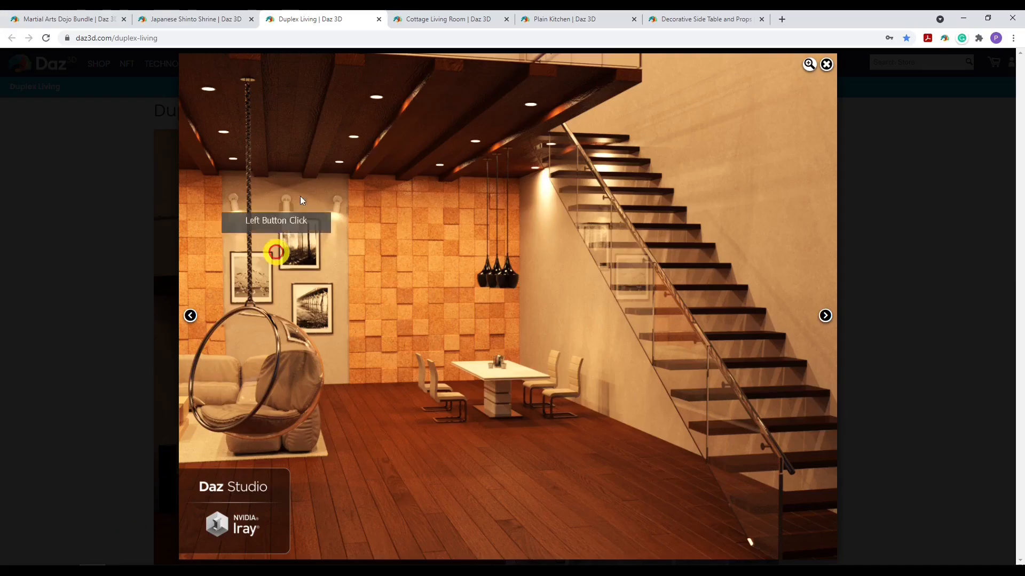
Switch to the web browser and browse the Cottage Living Room product page and its gallery images
{"action": "left_click", "coordinate": [457, 18]}
{"action": "left_click", "coordinate": [362, 247]}
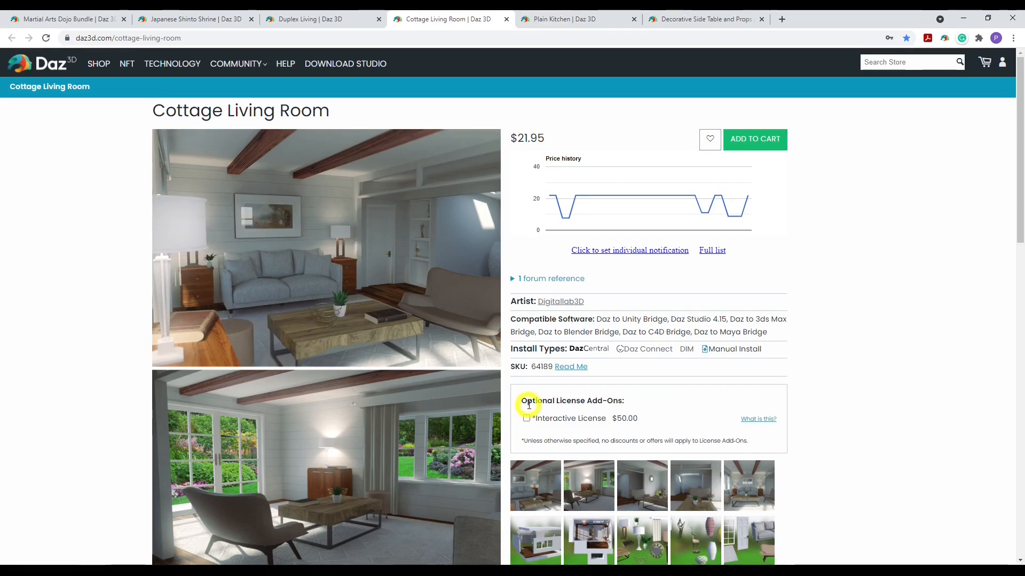
{"action": "scroll", "coordinate": [696, 361], "scroll_direction": "down", "scroll_amount": 1}
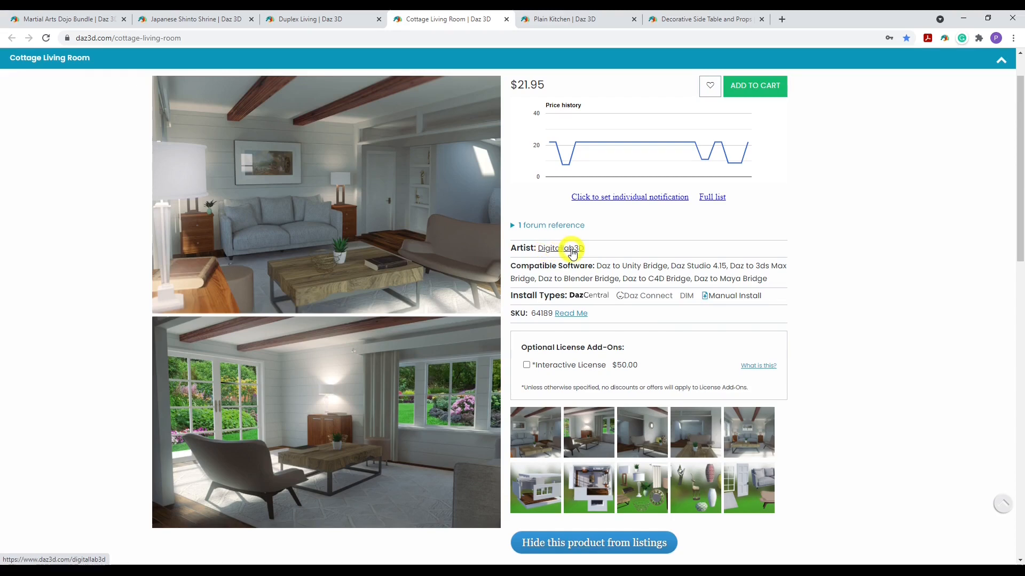
{"action": "left_click", "coordinate": [760, 496]}
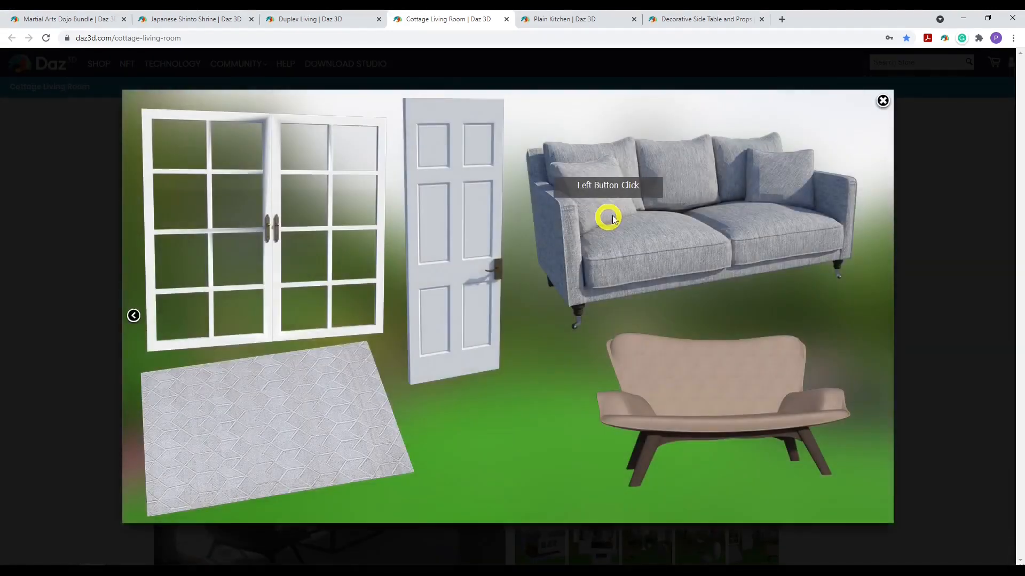
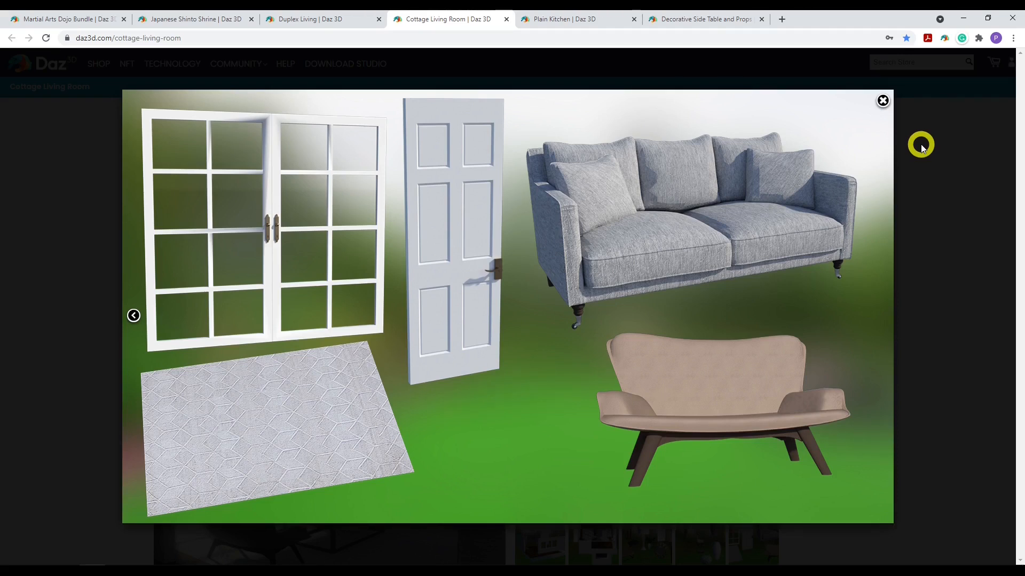
Close the gallery and scroll down the Cottage Living Room product page
{"action": "left_click", "coordinate": [921, 144]}
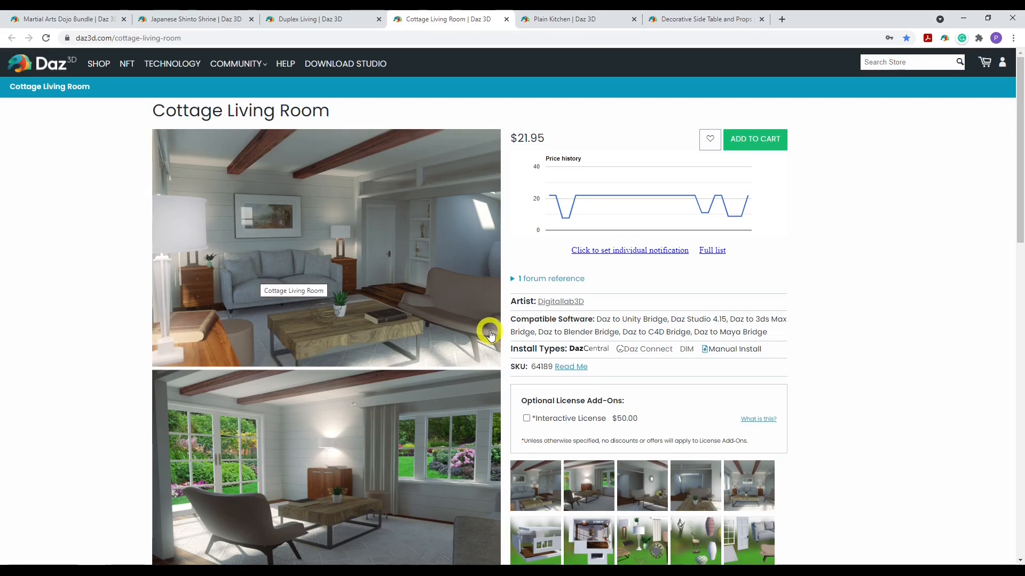
{"action": "scroll", "coordinate": [263, 160], "scroll_direction": "down", "scroll_amount": 2}
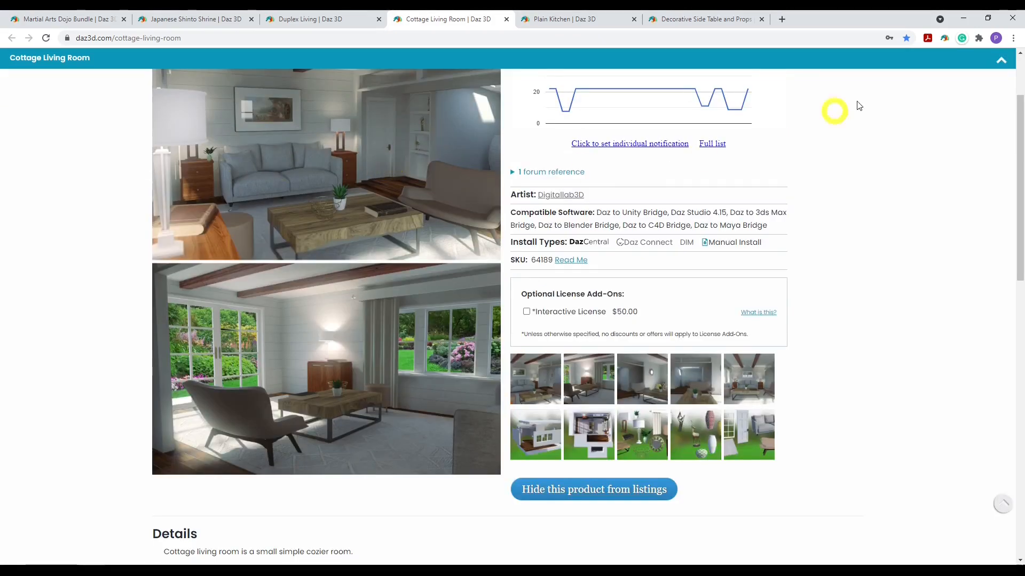
{"action": "mouse_move", "coordinate": [431, 564]}
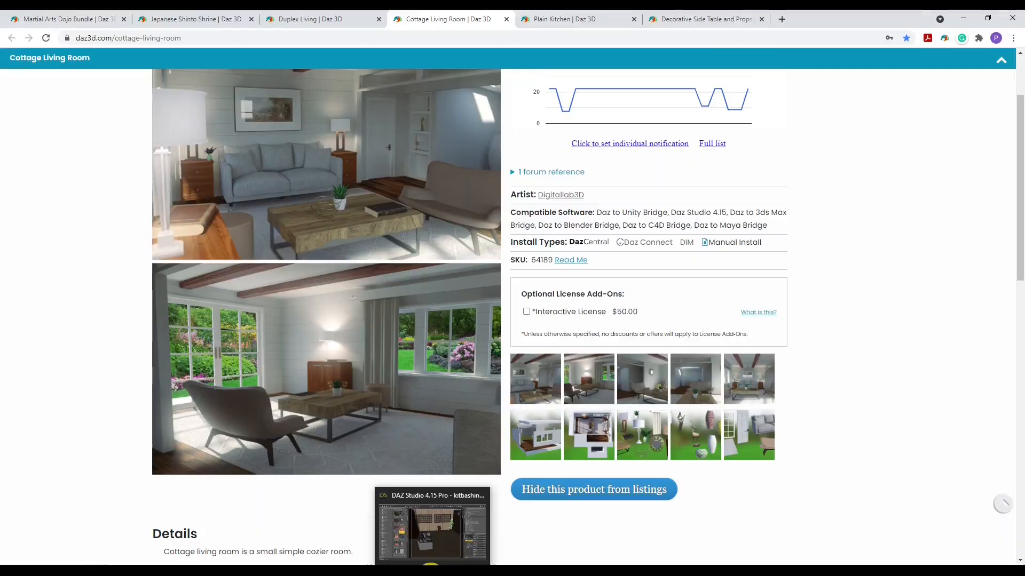
Switch back to DAZ Studio, expand the Living Room group and select CLR Sofa Original (2)
{"action": "left_click", "coordinate": [433, 520]}
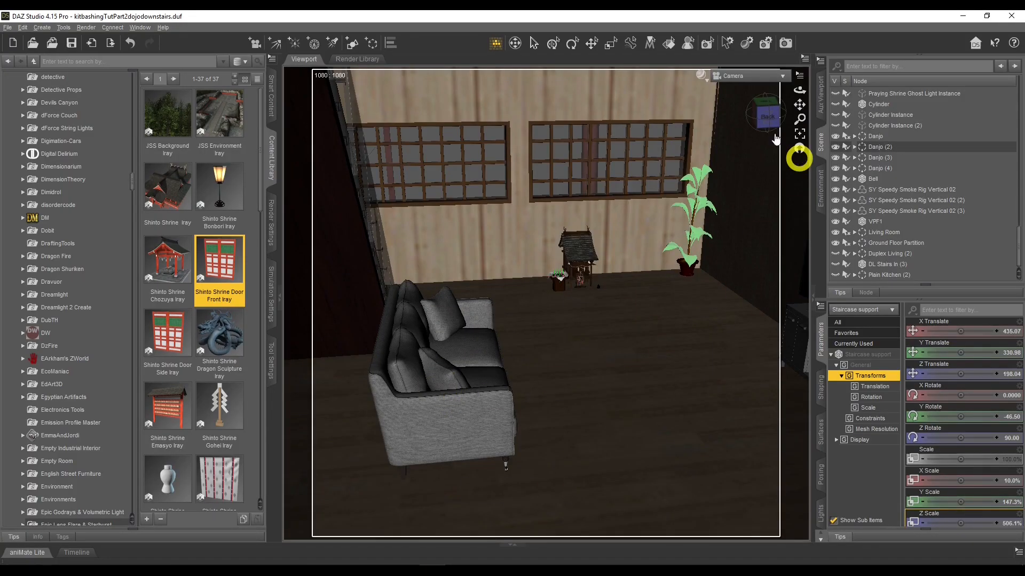
{"action": "left_click", "coordinate": [854, 233]}
{"action": "scroll", "coordinate": [889, 245], "scroll_direction": "down", "scroll_amount": 1}
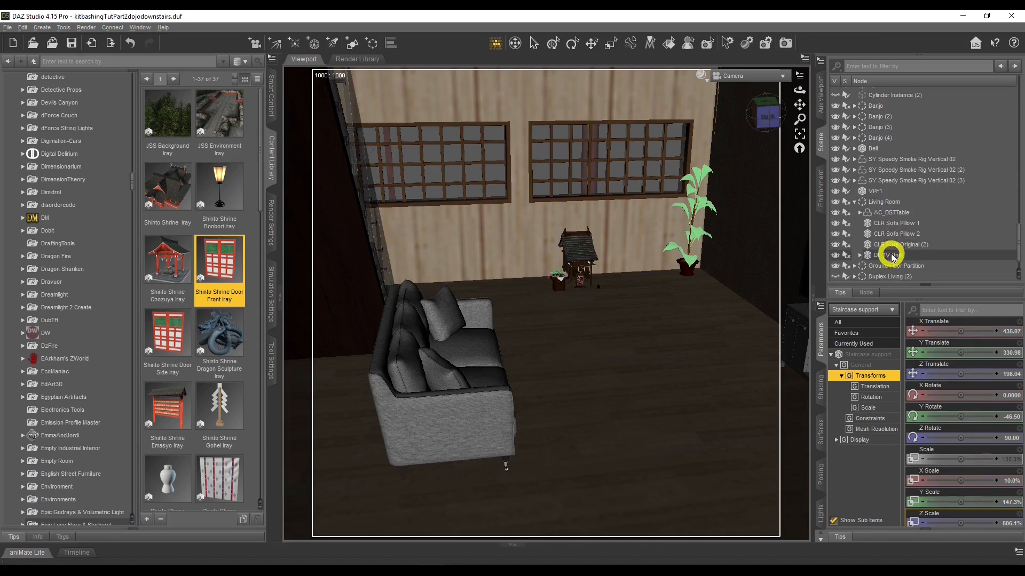
{"action": "left_click", "coordinate": [900, 244]}
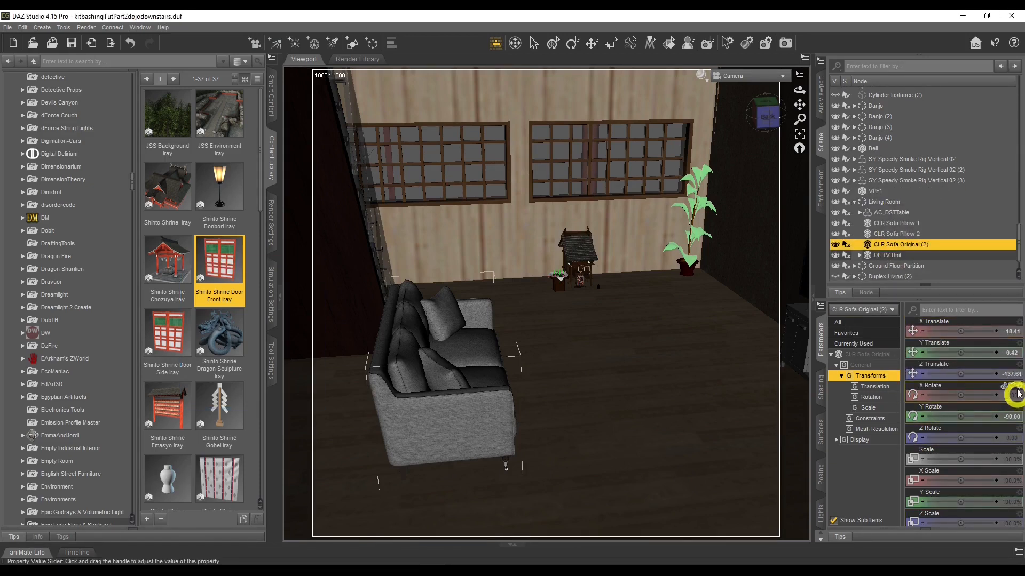
{"action": "left_click_drag", "start_coordinate": [796, 85], "coordinate": [799, 91]}
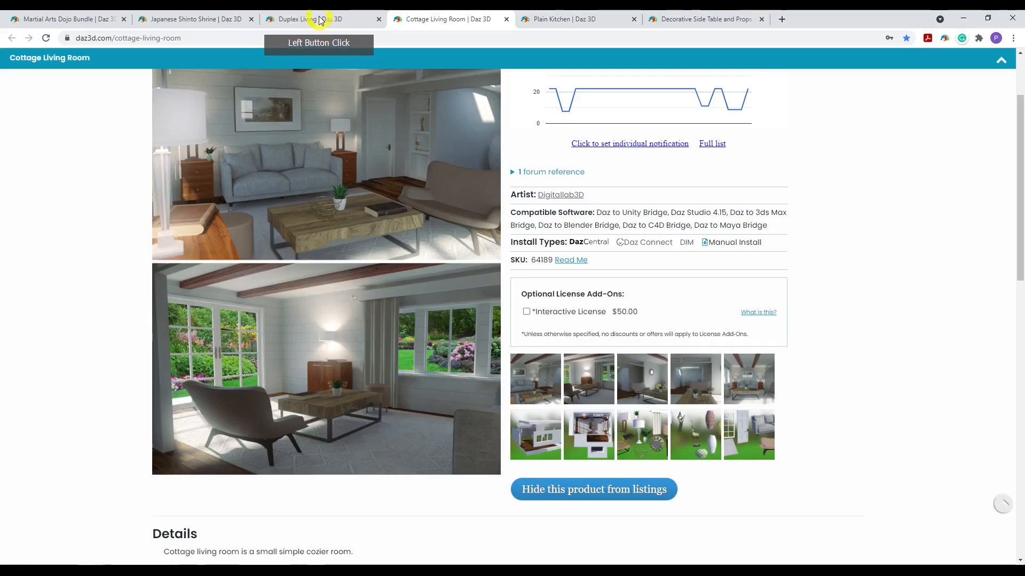
Switch to the Duplex Living product page and browse its gallery images of the living room and TV unit
{"action": "left_click", "coordinate": [320, 19]}
{"action": "left_click", "coordinate": [374, 292]}
{"action": "left_click", "coordinate": [825, 316]}
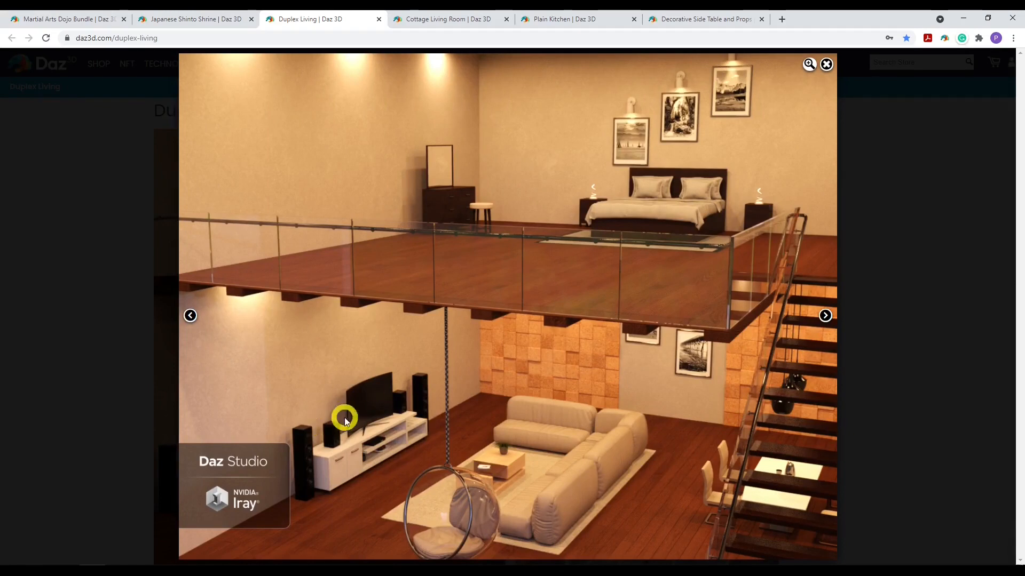
{"action": "left_click", "coordinate": [825, 315]}
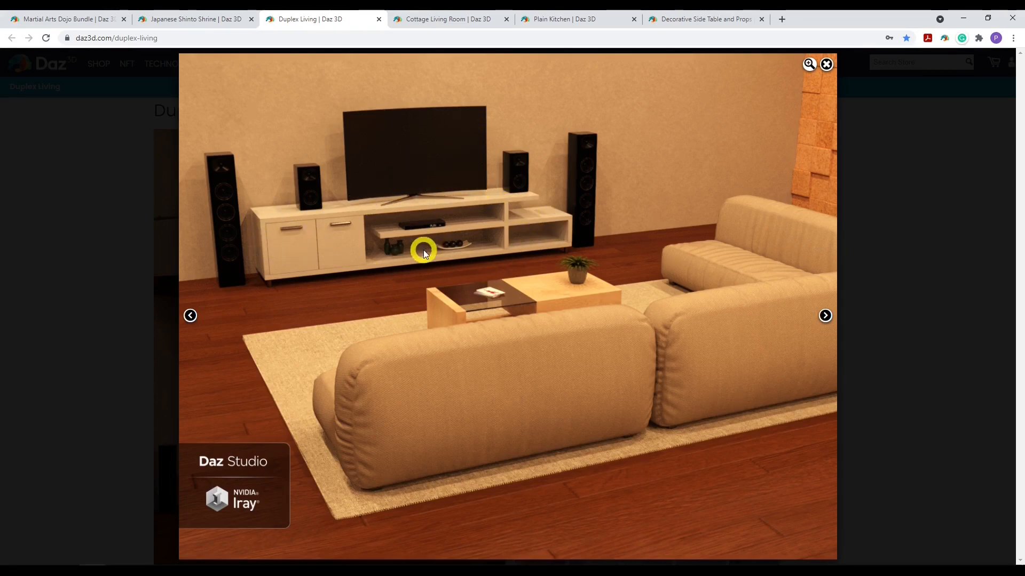
{"action": "left_click", "coordinate": [908, 267]}
{"action": "scroll", "coordinate": [910, 271], "scroll_direction": "down", "scroll_amount": 4}
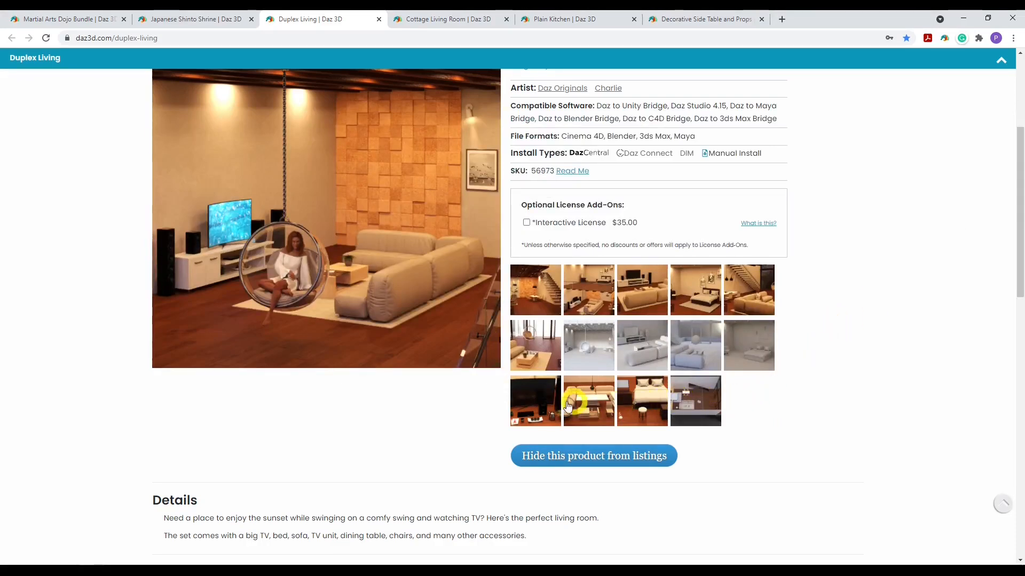
{"action": "left_click", "coordinate": [536, 402]}
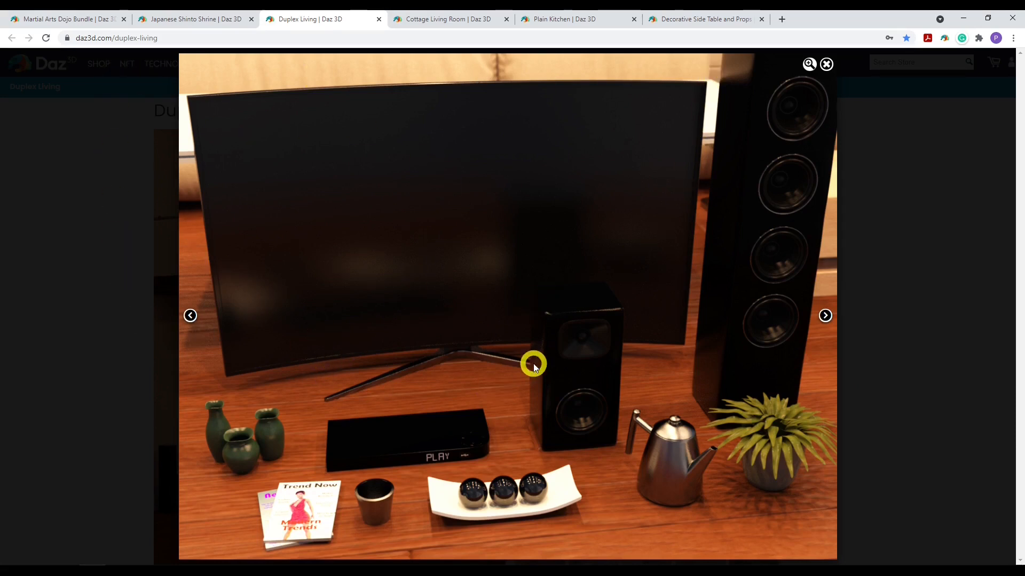
{"action": "left_click", "coordinate": [826, 315]}
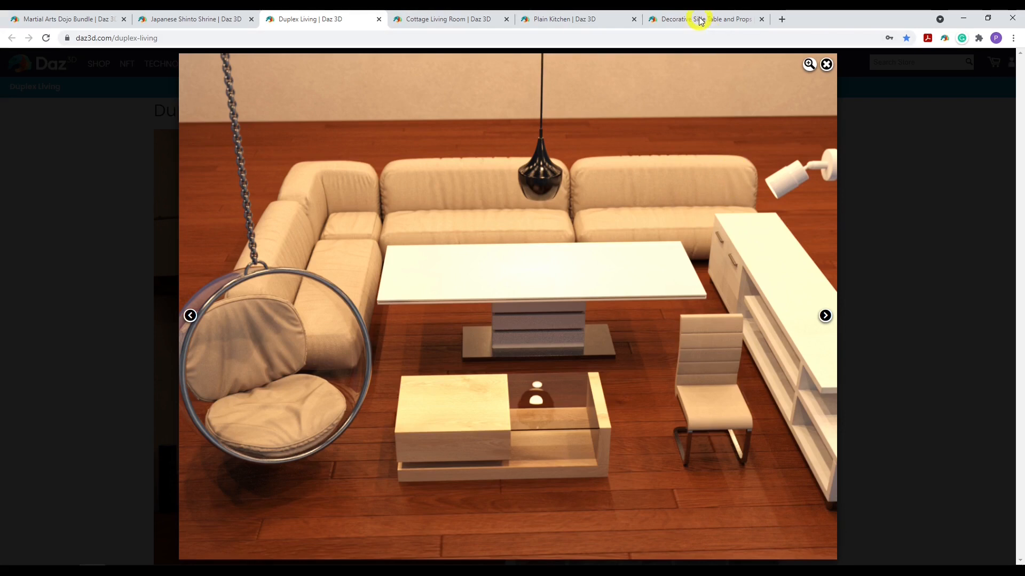
Return to DAZ Studio, select the DL TV Unit and try resetting its X Scale, undoing the change
{"action": "left_click", "coordinate": [428, 570]}
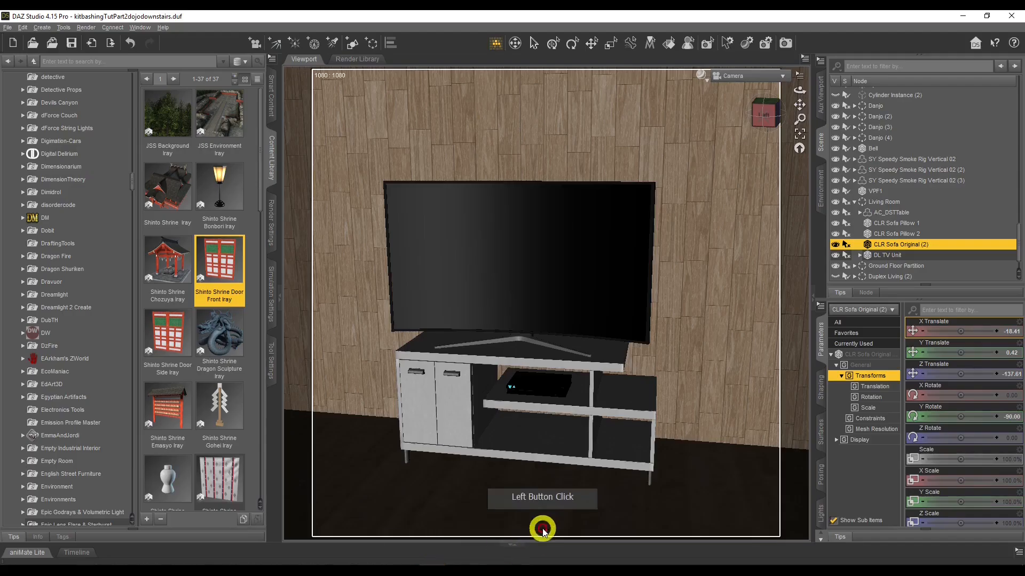
{"action": "left_click", "coordinate": [910, 256]}
{"action": "left_click", "coordinate": [956, 475]}
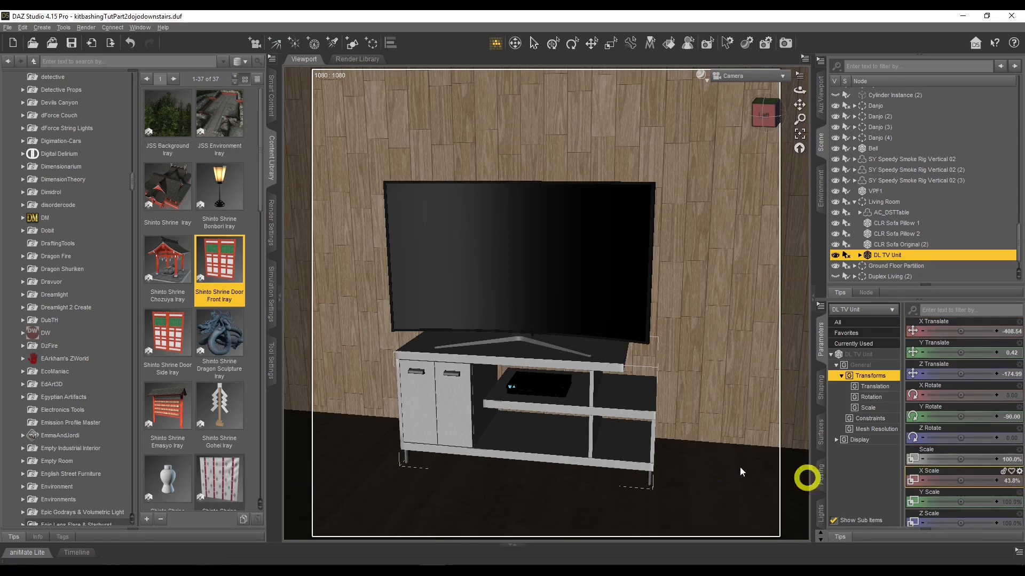
{"action": "left_click", "coordinate": [1014, 486], "text": "alt"}
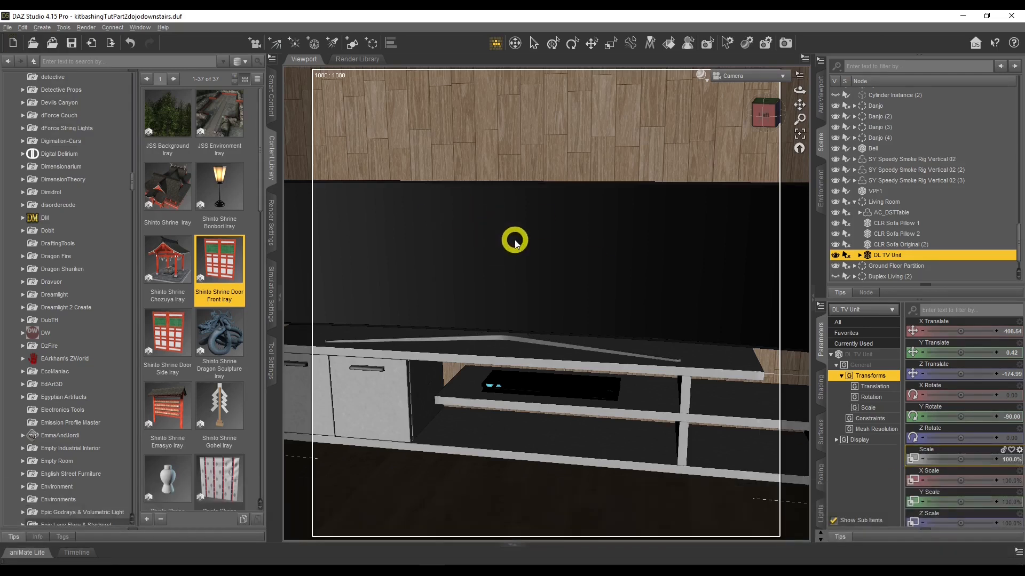
{"action": "key", "text": "ctrl+z"}
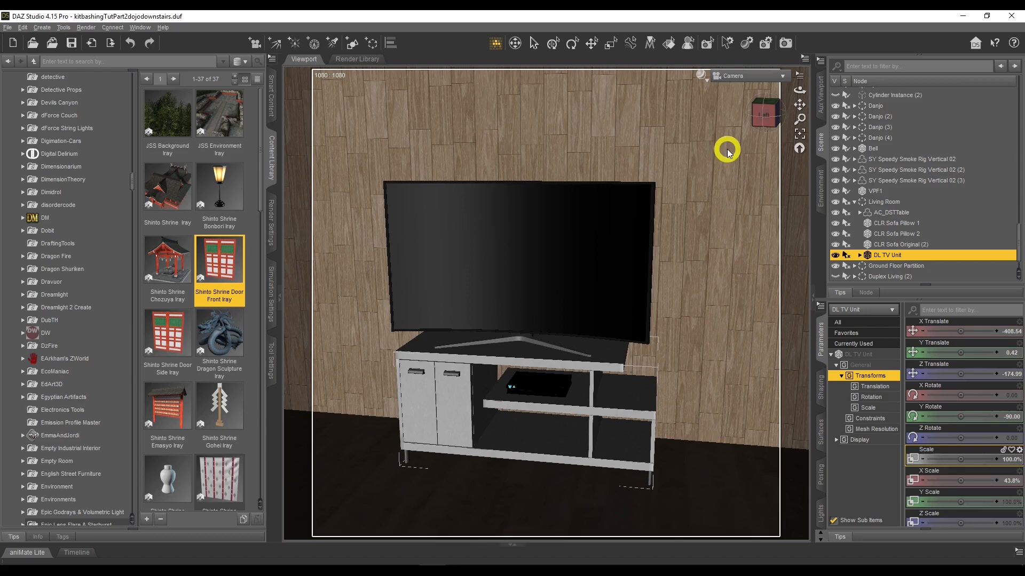
Select the mad_floor (4) node in the upstairs dojo scene and make it visible
{"action": "left_click_drag", "start_coordinate": [800, 90], "coordinate": [799, 91]}
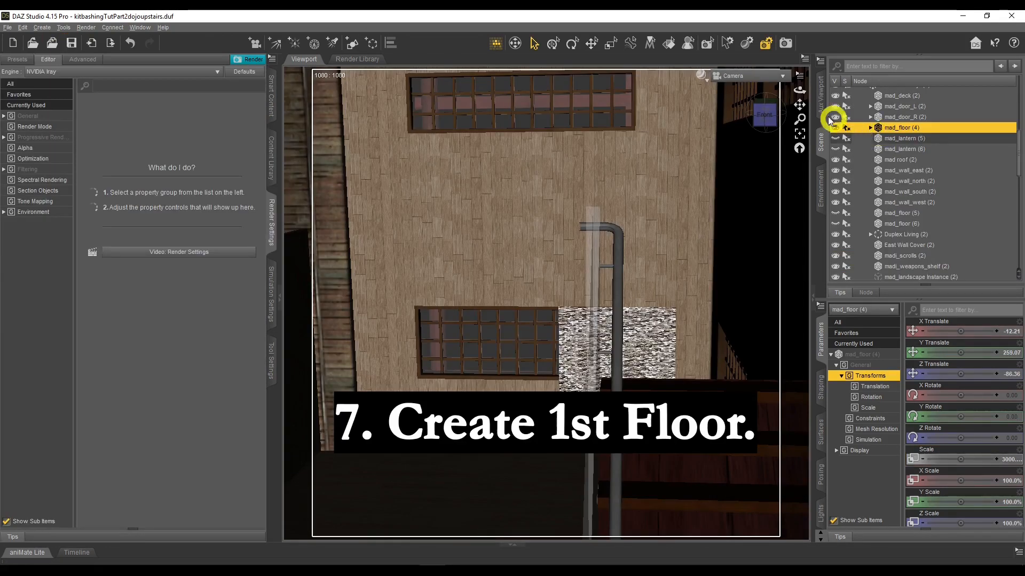
{"action": "left_click_drag", "start_coordinate": [798, 91], "coordinate": [799, 92]}
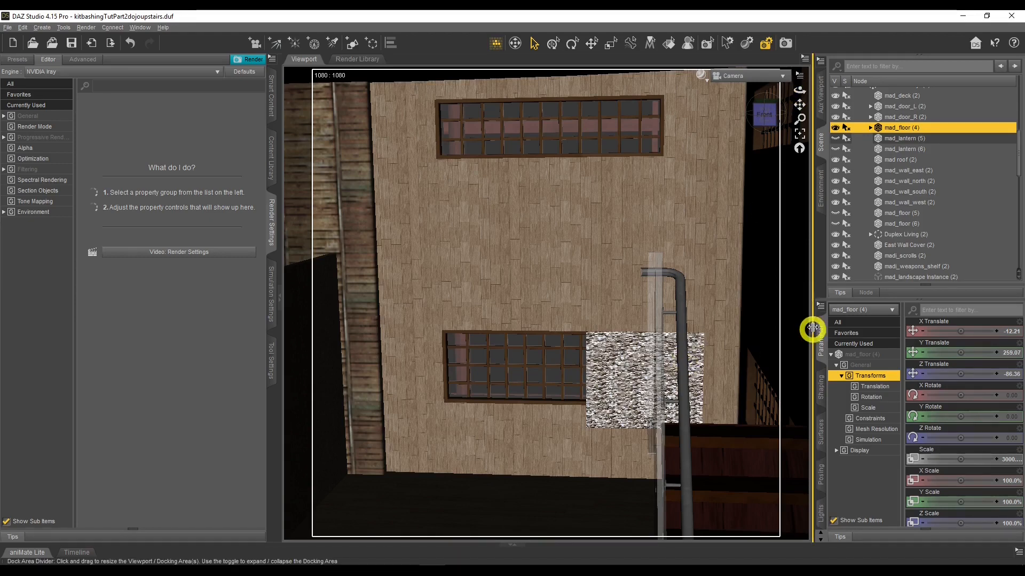
{"action": "left_click", "coordinate": [902, 129]}
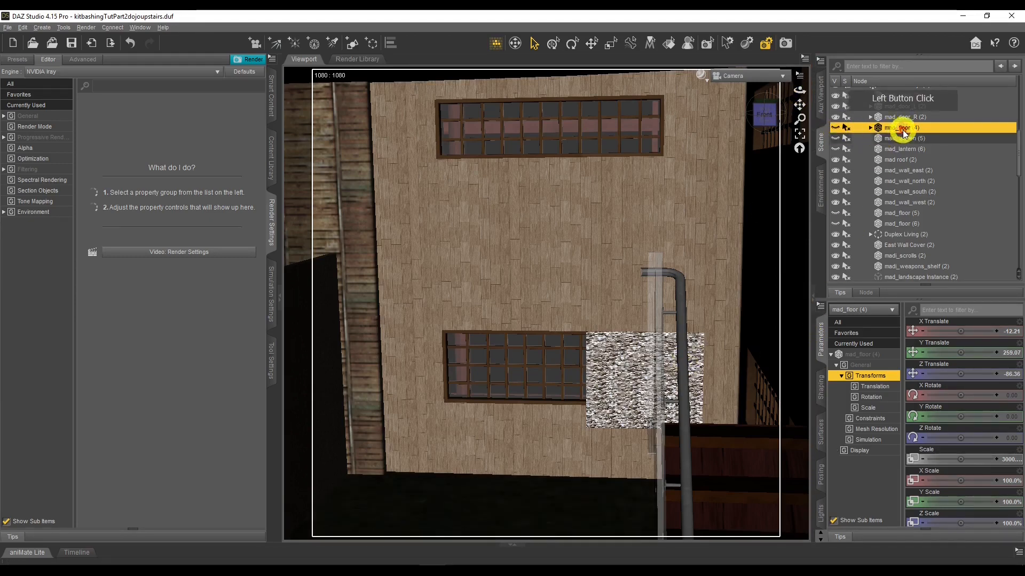
{"action": "left_click", "coordinate": [903, 259]}
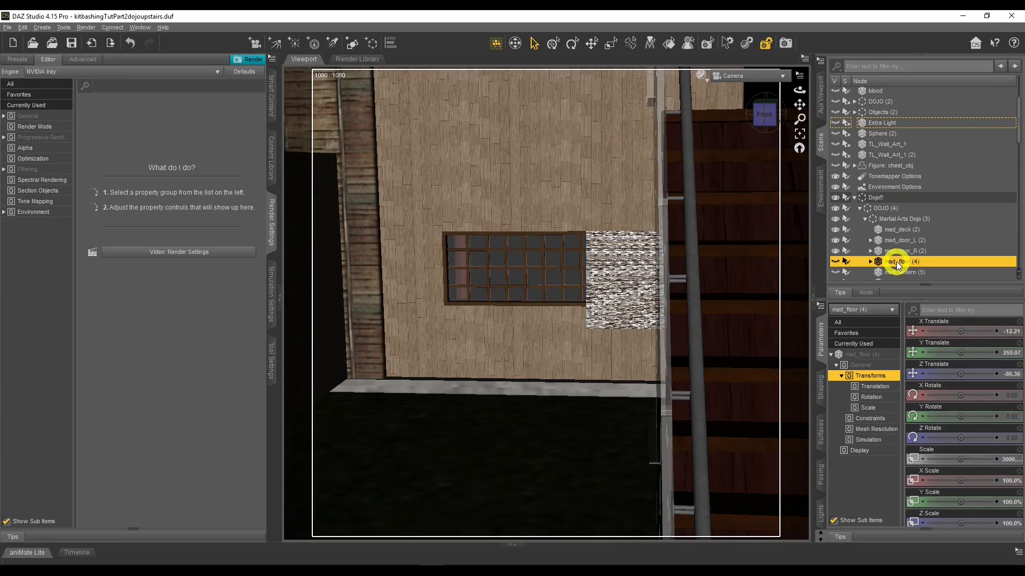
{"action": "left_click", "coordinate": [836, 262]}
{"action": "left_click", "coordinate": [460, 469]}
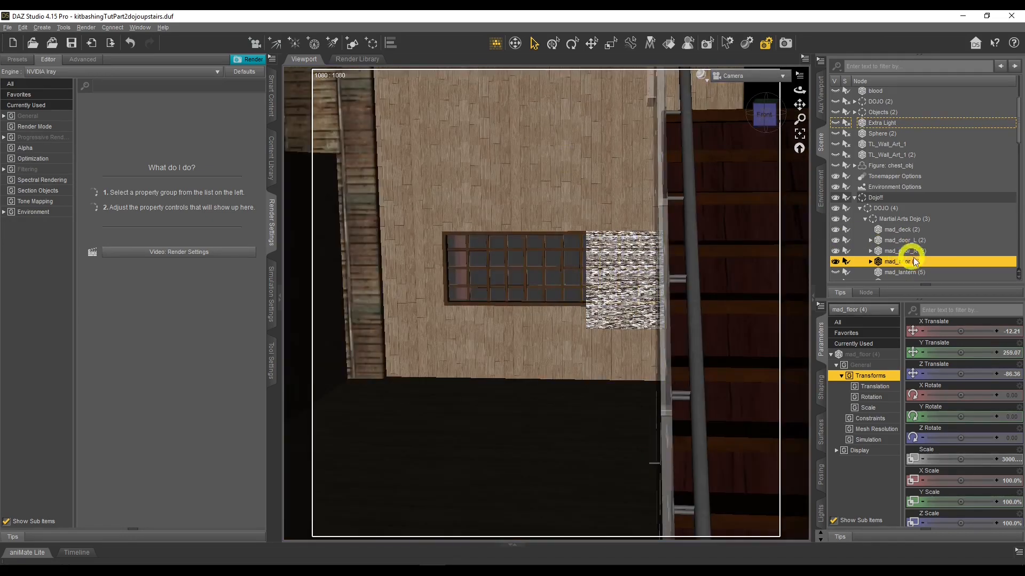
{"action": "left_click", "coordinate": [23, 27]}
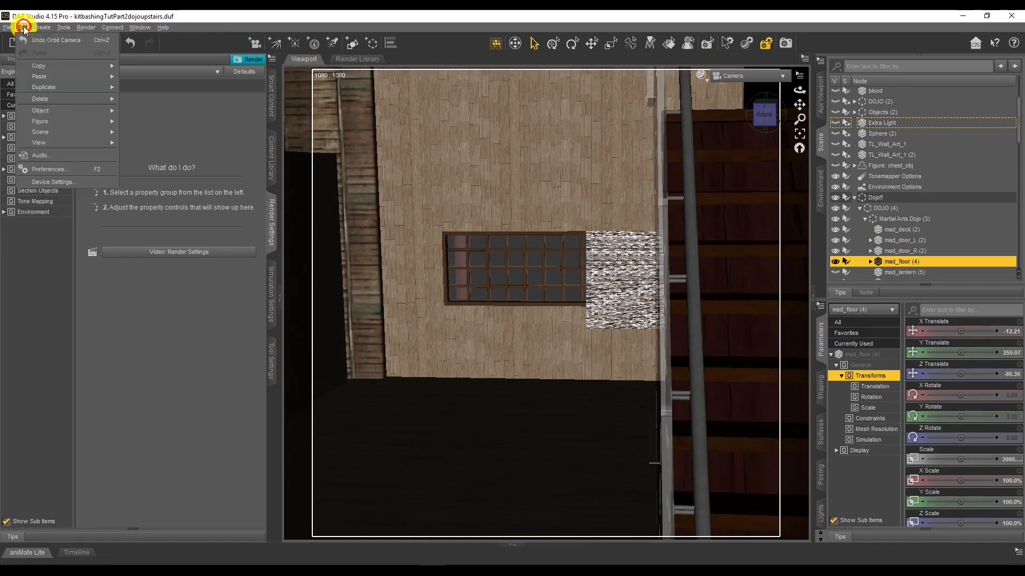
{"action": "left_click", "coordinate": [53, 87]}
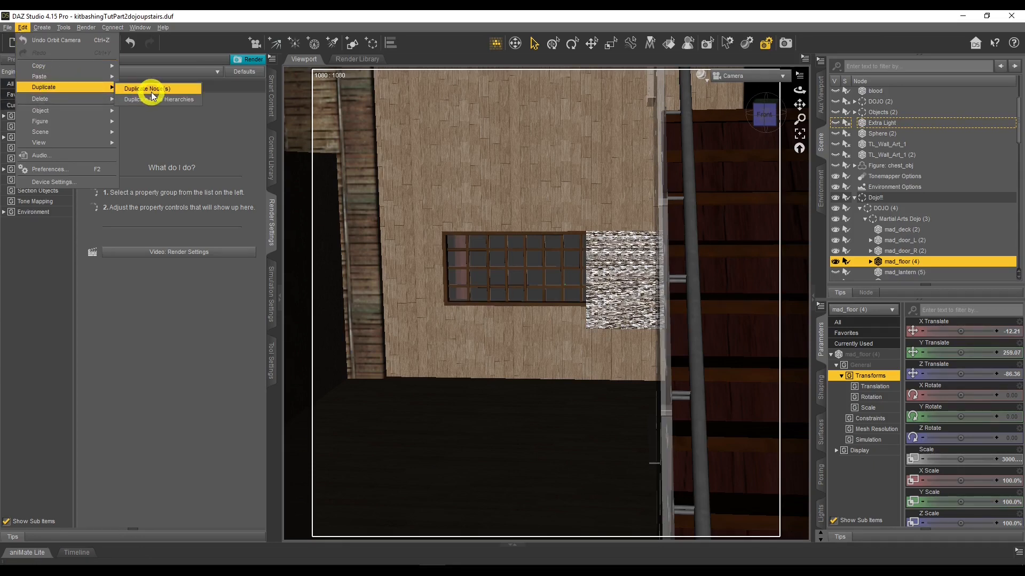
{"action": "left_click", "coordinate": [902, 262]}
Select the mad_floor (6) node and turn on its visibility
{"action": "scroll", "coordinate": [902, 262], "scroll_direction": "down", "scroll_amount": 3}
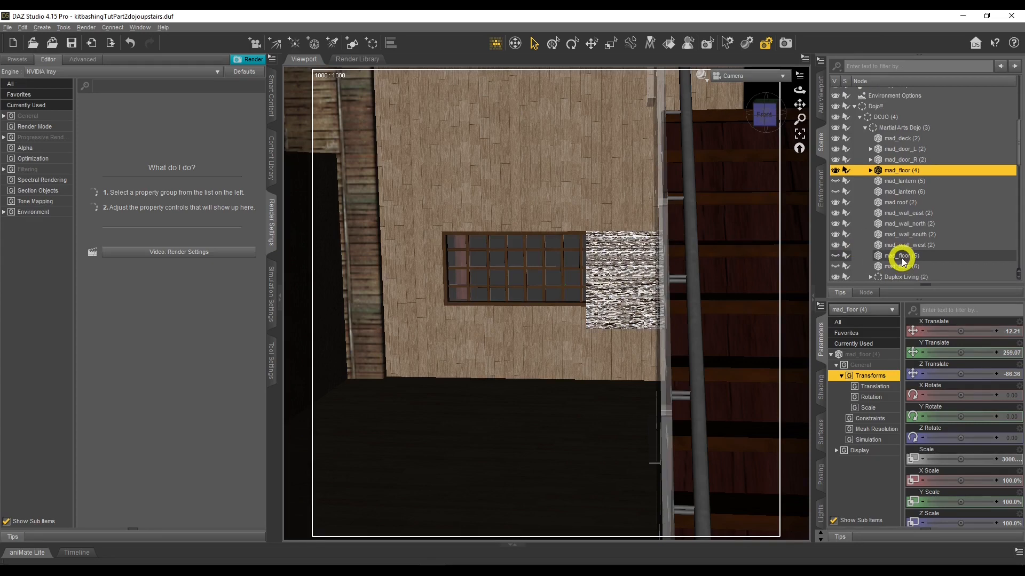
{"action": "left_click", "coordinate": [901, 266]}
{"action": "left_click", "coordinate": [836, 267]}
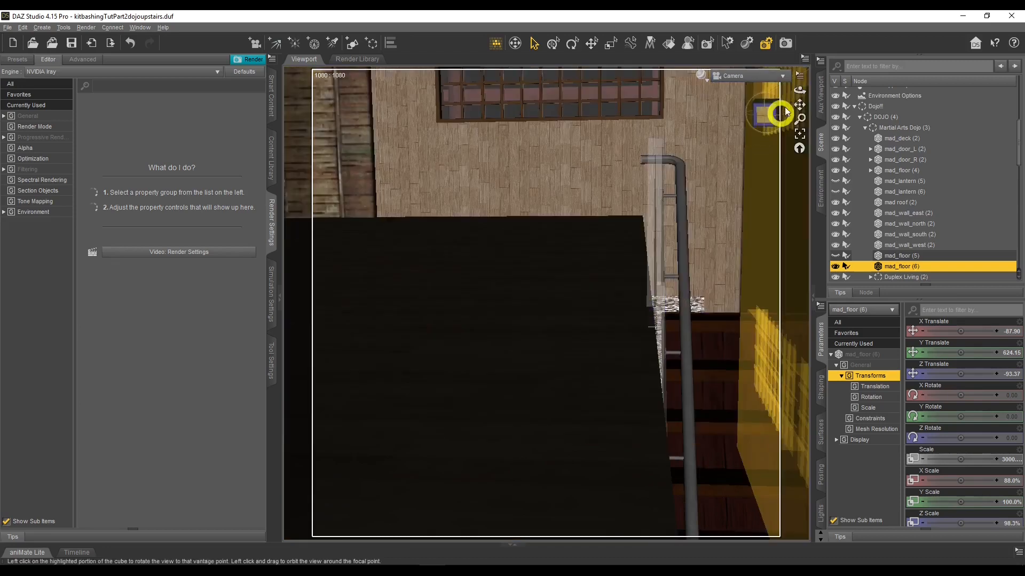
Orbit and zoom around the upstairs floor area to inspect how mad_floor (6) fits with the stairs
{"action": "left_click_drag", "start_coordinate": [786, 110], "coordinate": [497, 254]}
{"action": "middle_click_drag", "start_coordinate": [525, 349], "coordinate": [527, 345]}
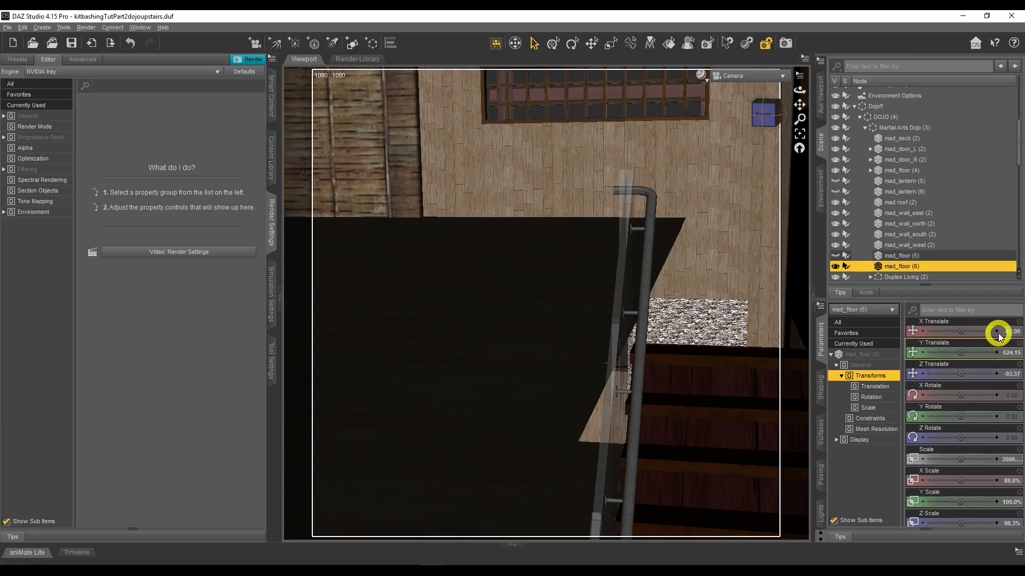
{"action": "key", "text": "a"}
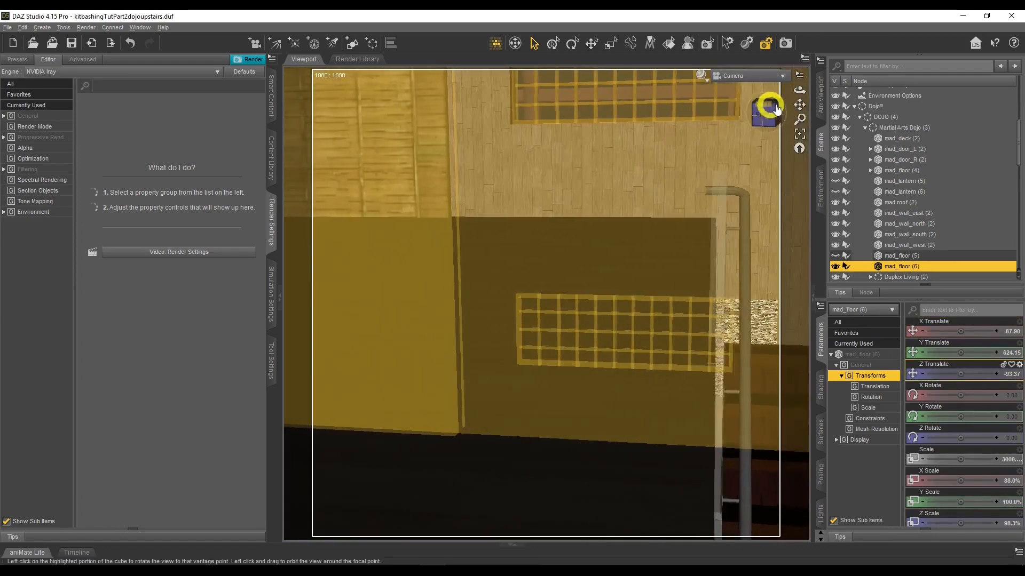
{"action": "left_click_drag", "start_coordinate": [795, 91], "coordinate": [797, 93]}
{"action": "left_click_drag", "start_coordinate": [799, 105], "coordinate": [878, 157]}
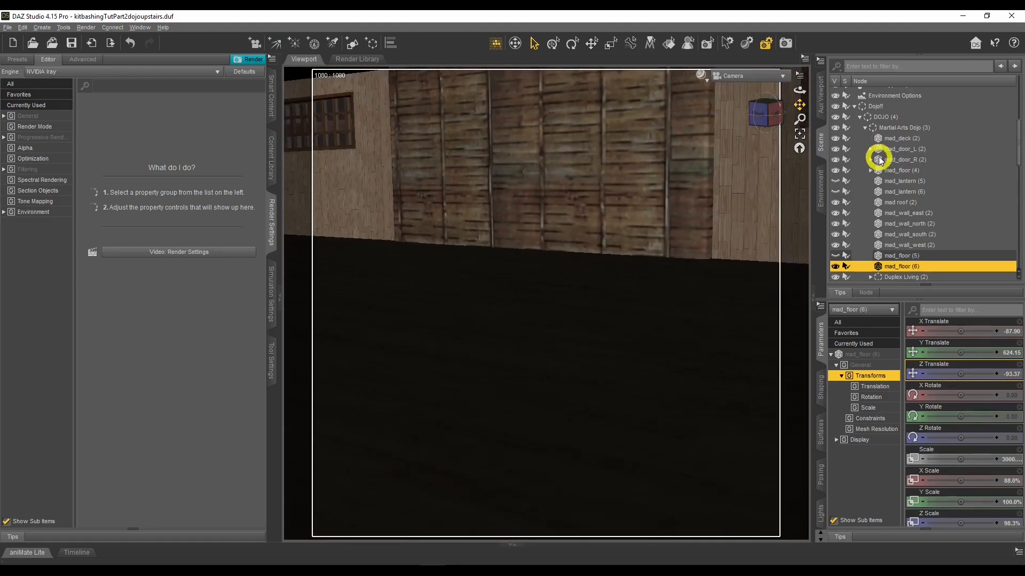
{"action": "left_click_drag", "start_coordinate": [798, 91], "coordinate": [798, 91]}
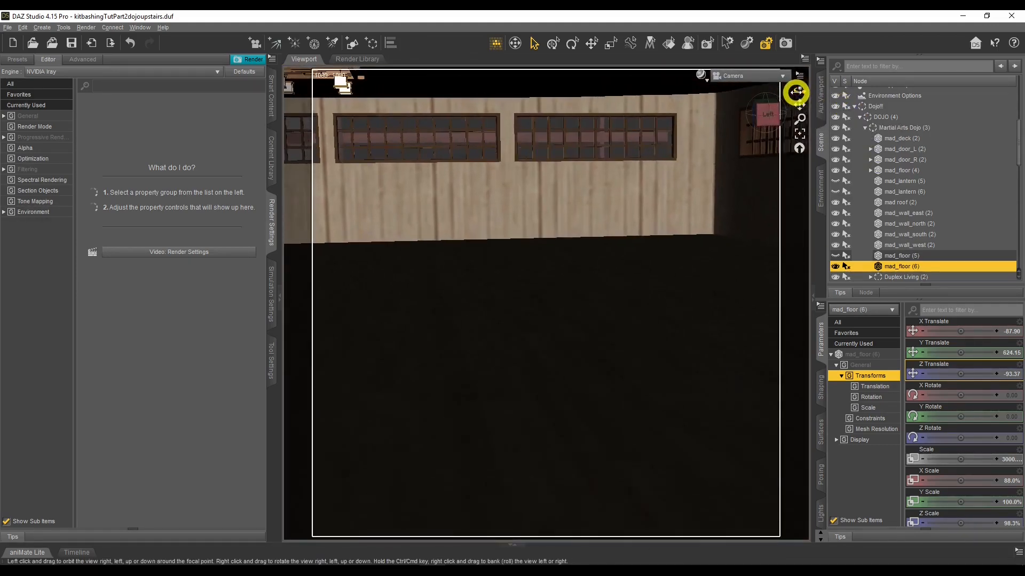
{"action": "left_click_drag", "start_coordinate": [370, 254], "coordinate": [773, 251]}
{"action": "left_click_drag", "start_coordinate": [801, 91], "coordinate": [799, 96]}
{"action": "scroll", "coordinate": [630, 253], "scroll_direction": "down", "scroll_amount": 5}
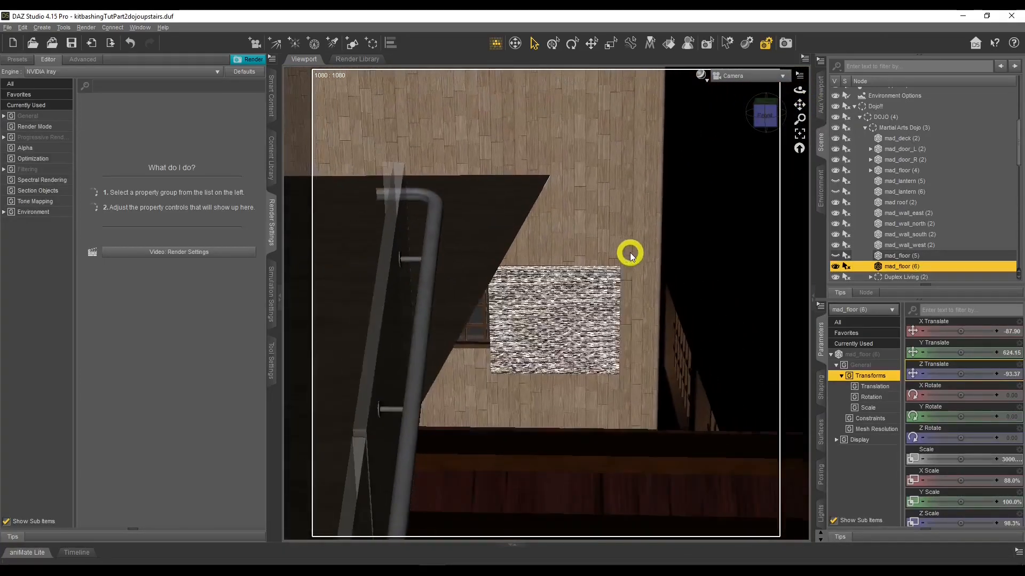
{"action": "scroll", "coordinate": [630, 253], "scroll_direction": "down", "scroll_amount": 3}
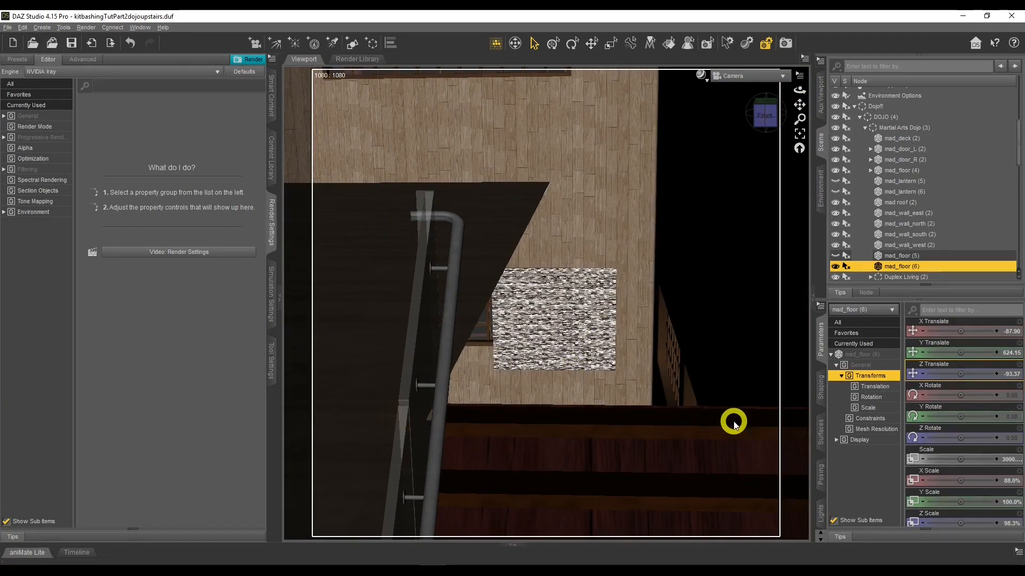
Show the mad_floor (5) node and orbit across the upstairs floor to check its coverage
{"action": "left_click", "coordinate": [836, 256]}
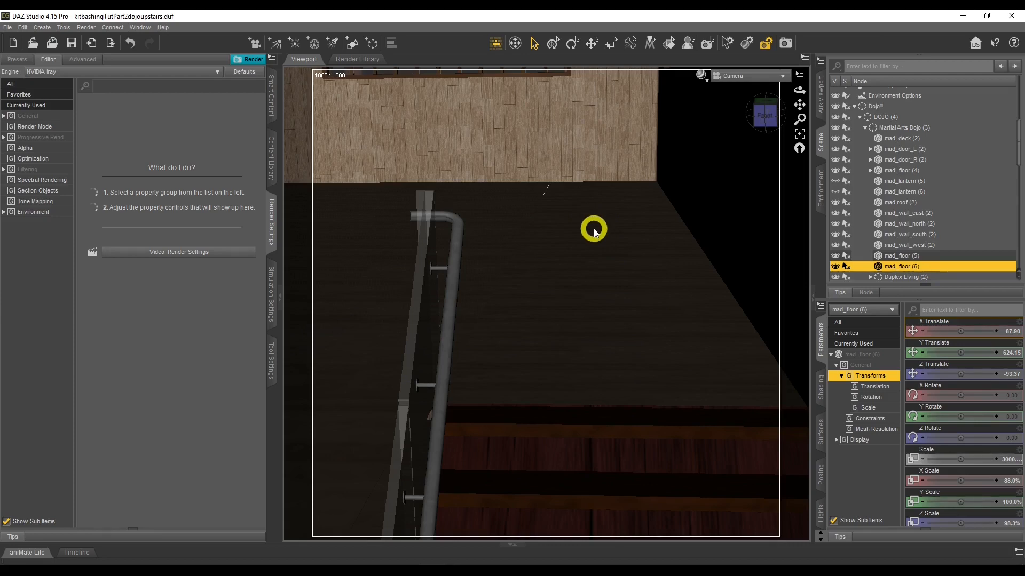
{"action": "key", "text": "a"}
{"action": "key", "text": "w"}
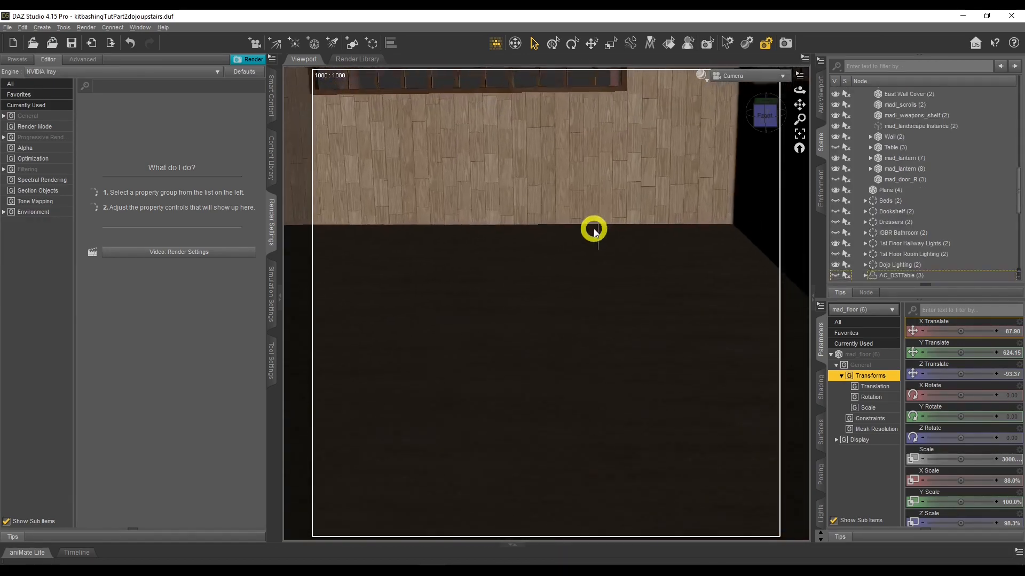
{"action": "key", "text": "w"}
{"action": "left_click_drag", "start_coordinate": [798, 88], "coordinate": [799, 90]}
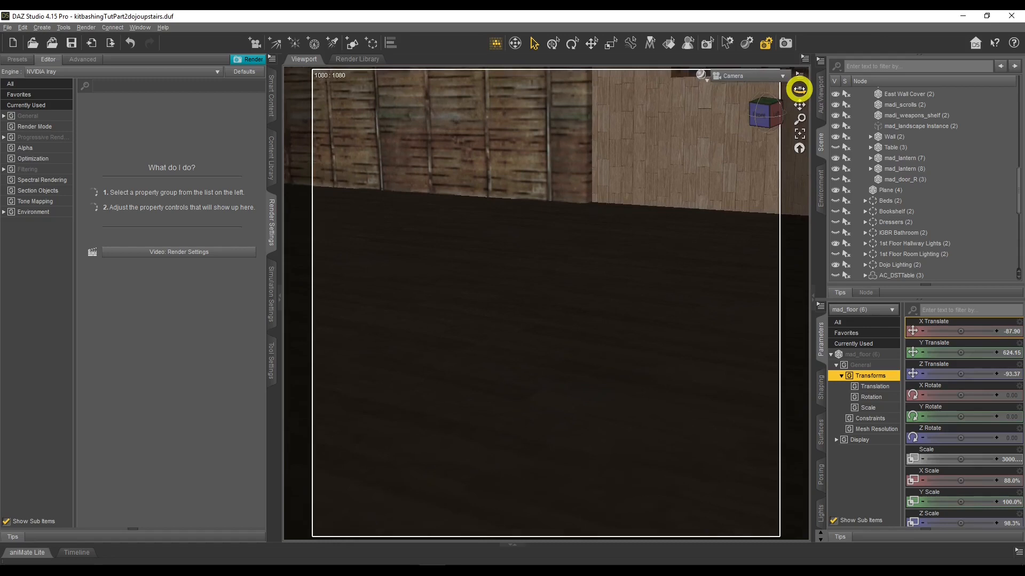
{"action": "left_click_drag", "start_coordinate": [799, 89], "coordinate": [527, 330]}
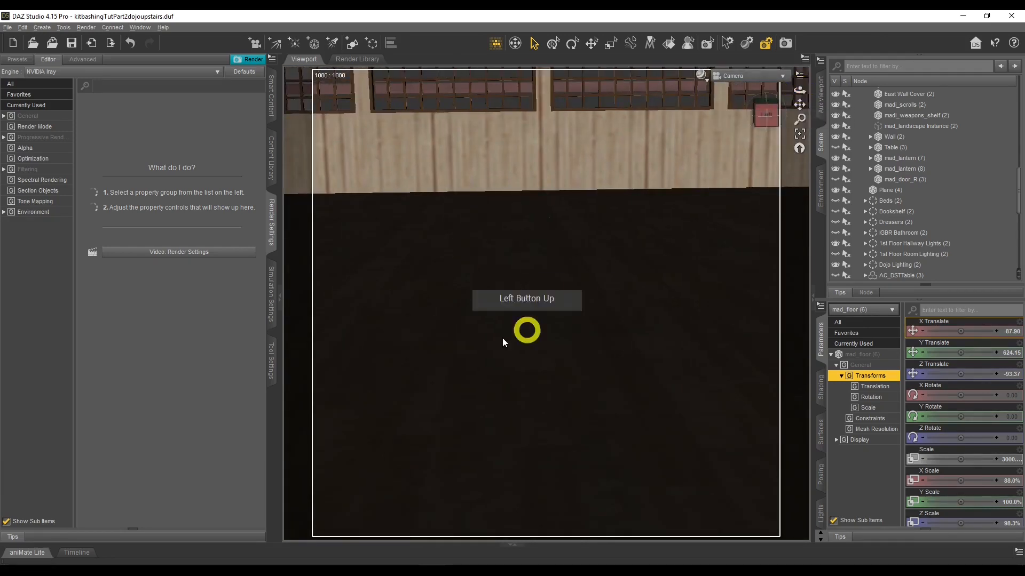
Review the hand-drawn floor plan sketch of the ground and first floor layouts
{"action": "key", "text": "d"}
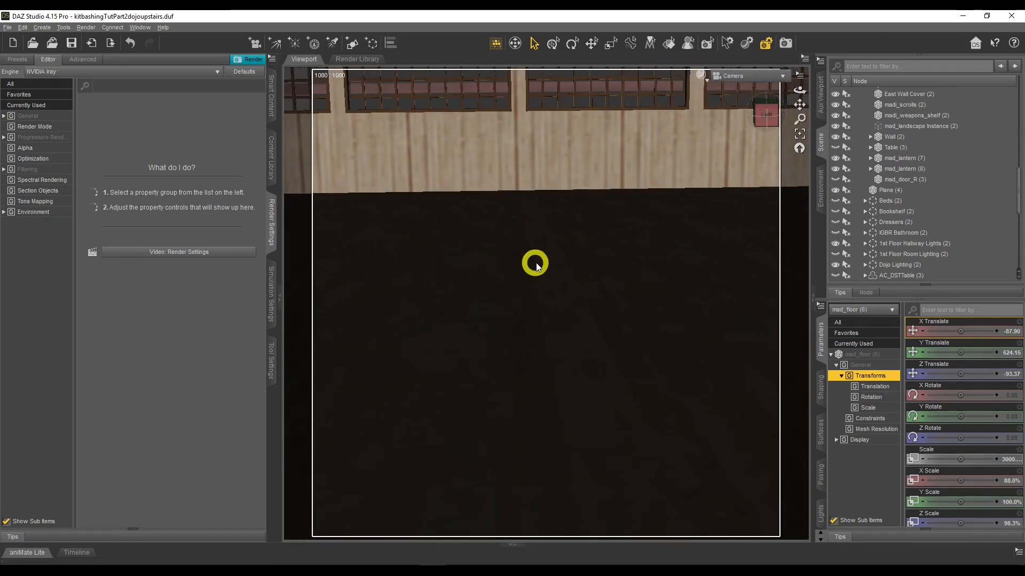
{"action": "left_click_drag", "start_coordinate": [799, 90], "coordinate": [799, 91]}
{"action": "mouse_move", "coordinate": [457, 561]}
{"action": "left_click", "coordinate": [398, 526]}
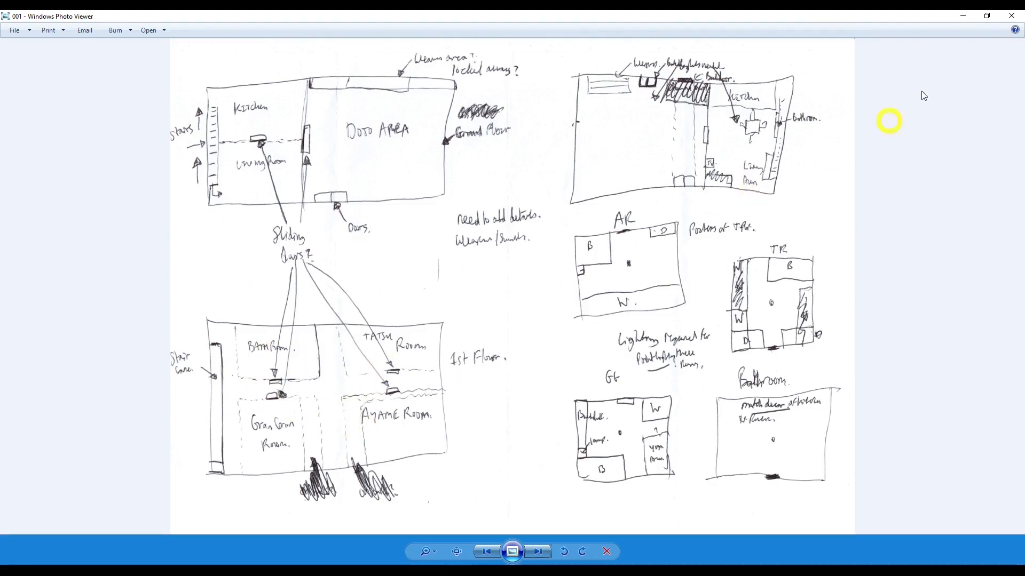
{"action": "left_click", "coordinate": [964, 21]}
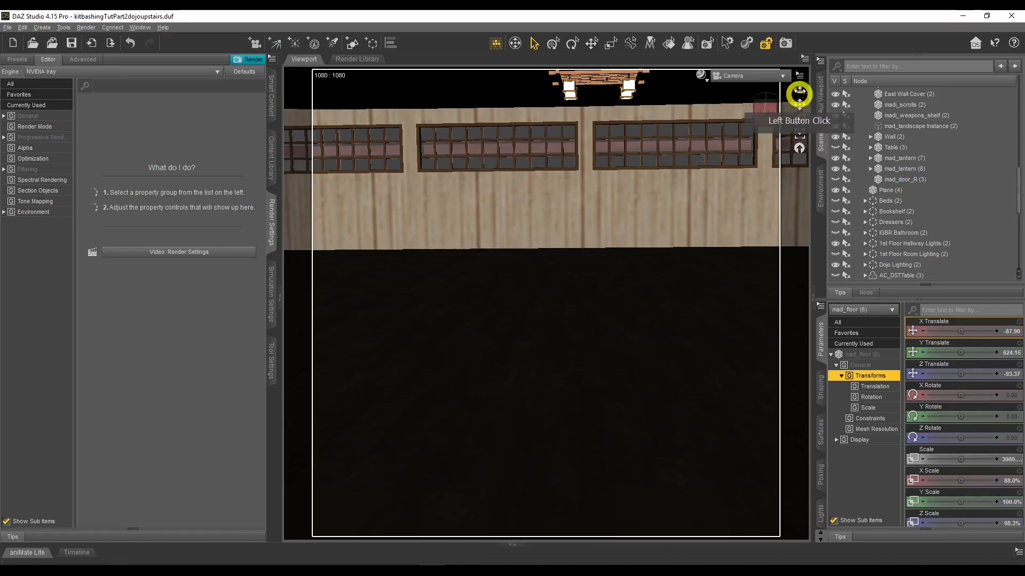
Temporarily show the Genesis 8.1 Male figure and orbit around it to check the upstairs scale
{"action": "left_click_drag", "start_coordinate": [799, 89], "coordinate": [547, 194]}
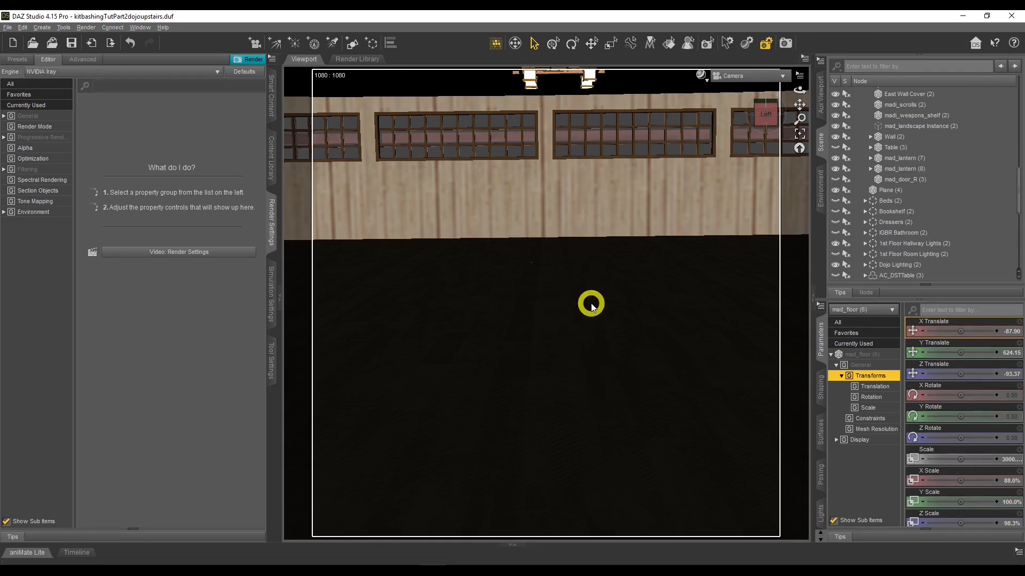
{"action": "scroll", "coordinate": [935, 246], "scroll_direction": "down", "scroll_amount": 10}
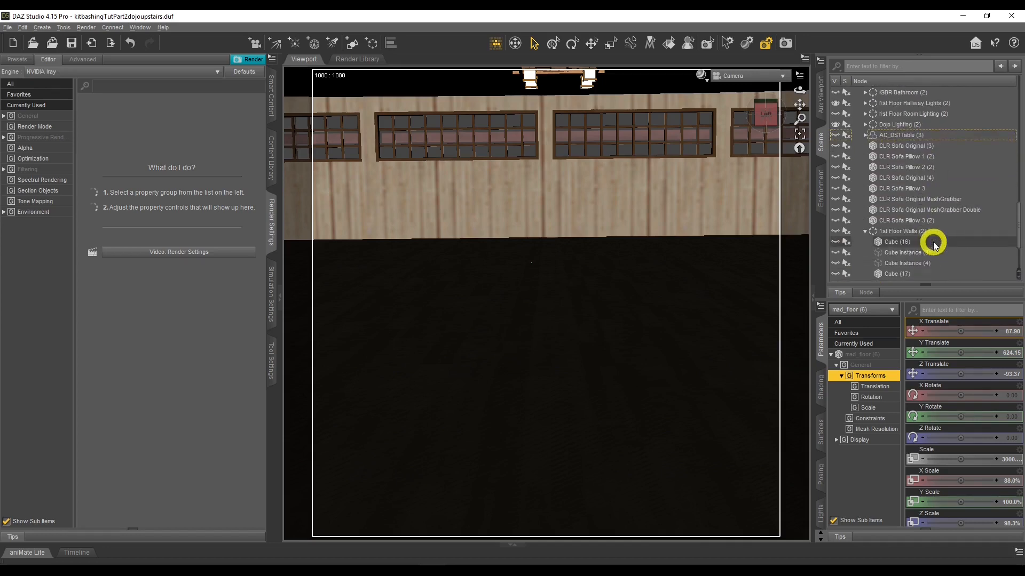
{"action": "left_click", "coordinate": [834, 276]}
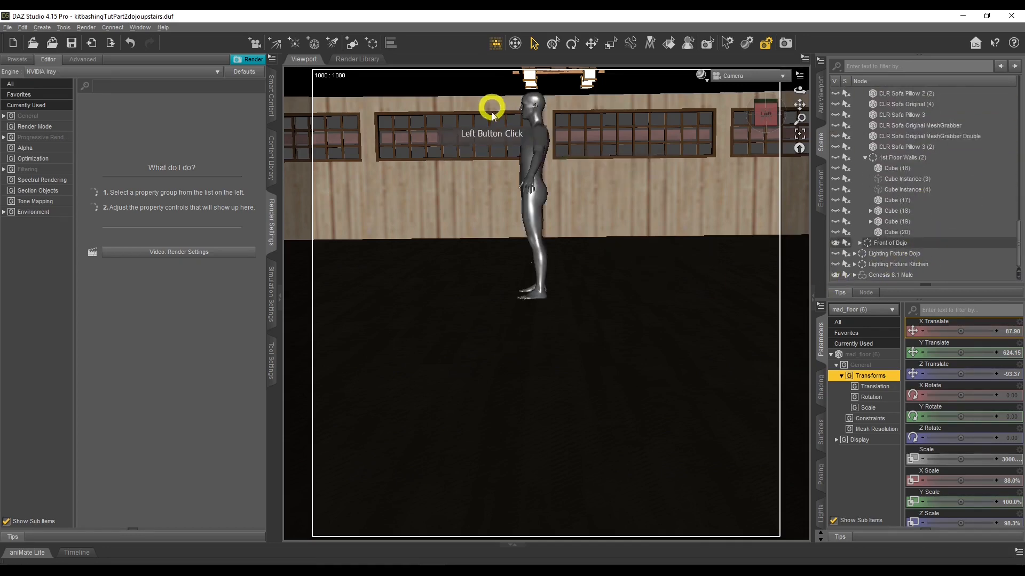
{"action": "left_click_drag", "start_coordinate": [800, 99], "coordinate": [622, 217]}
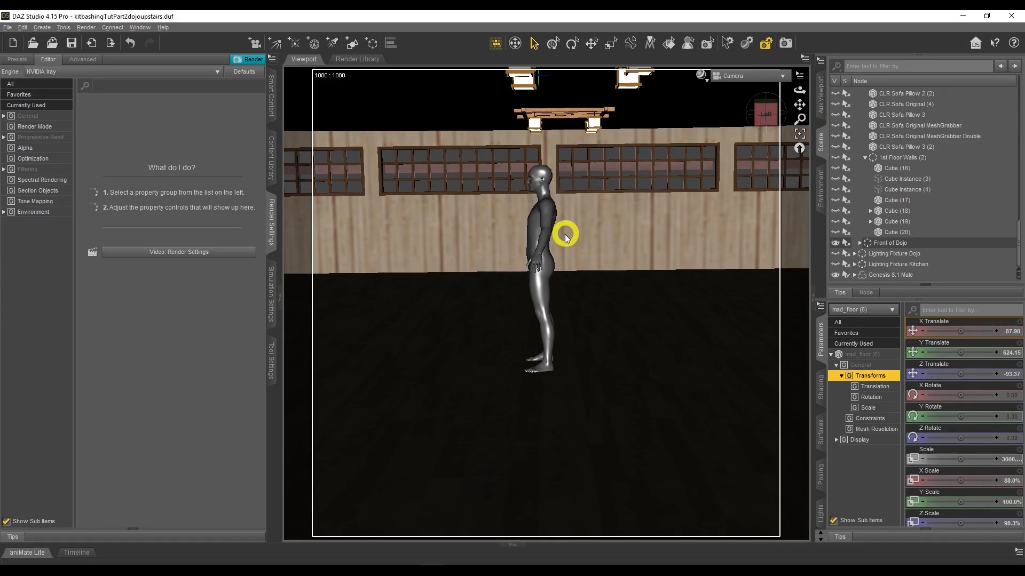
{"action": "left_click_drag", "start_coordinate": [801, 91], "coordinate": [800, 87]}
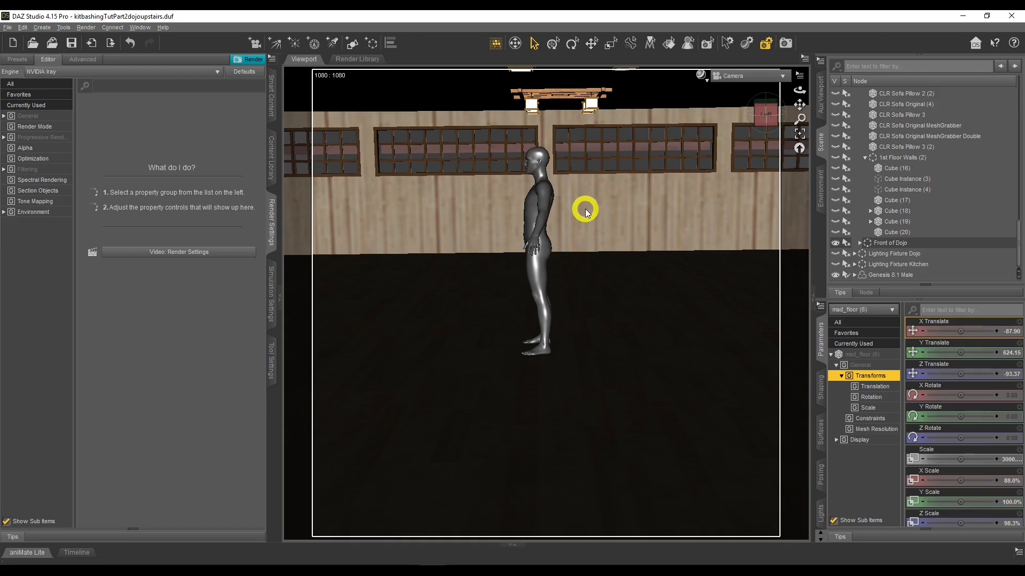
{"action": "left_click_drag", "start_coordinate": [799, 101], "coordinate": [801, 103]}
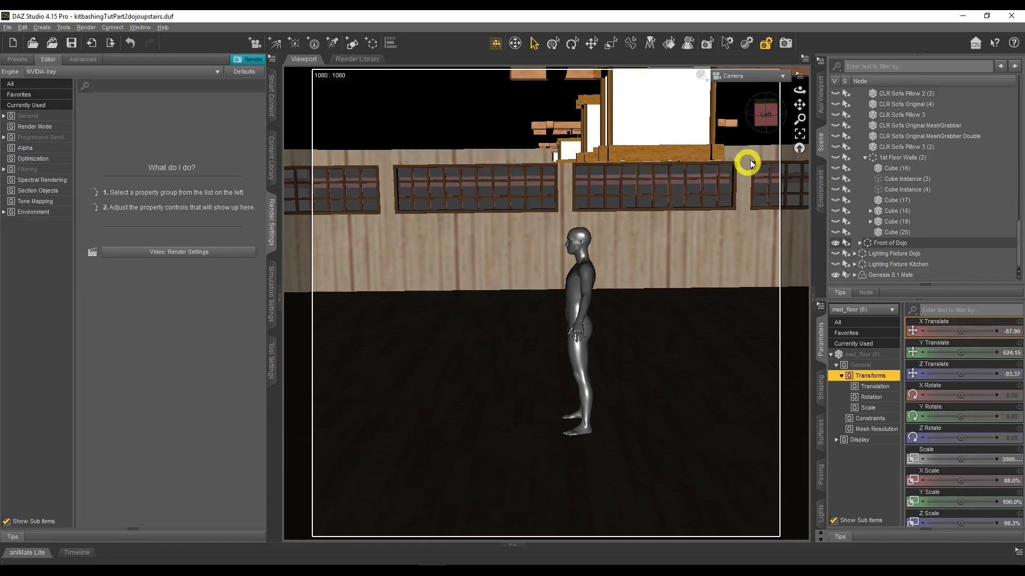
{"action": "left_click_drag", "start_coordinate": [795, 92], "coordinate": [784, 103]}
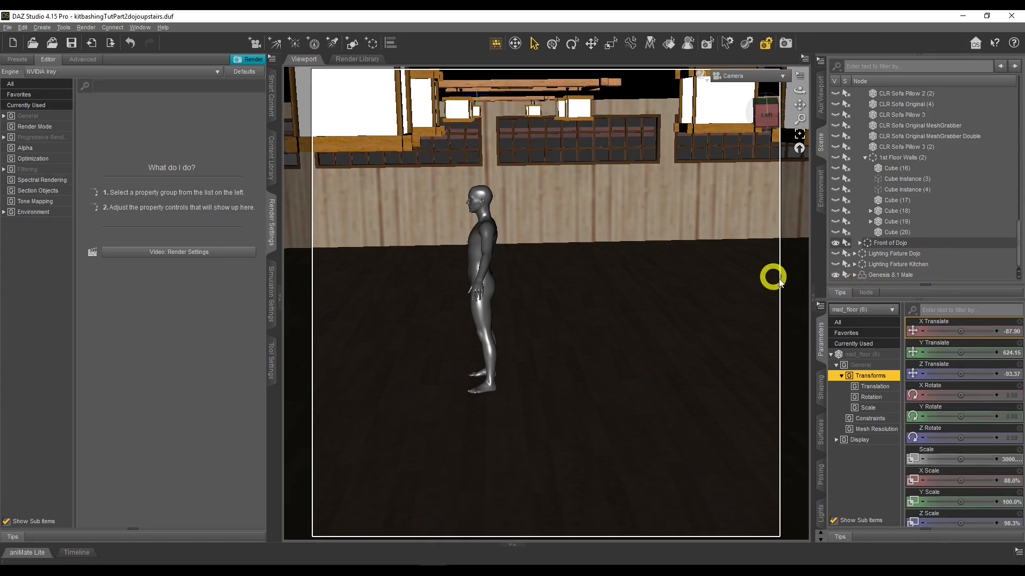
{"action": "left_click", "coordinate": [835, 275]}
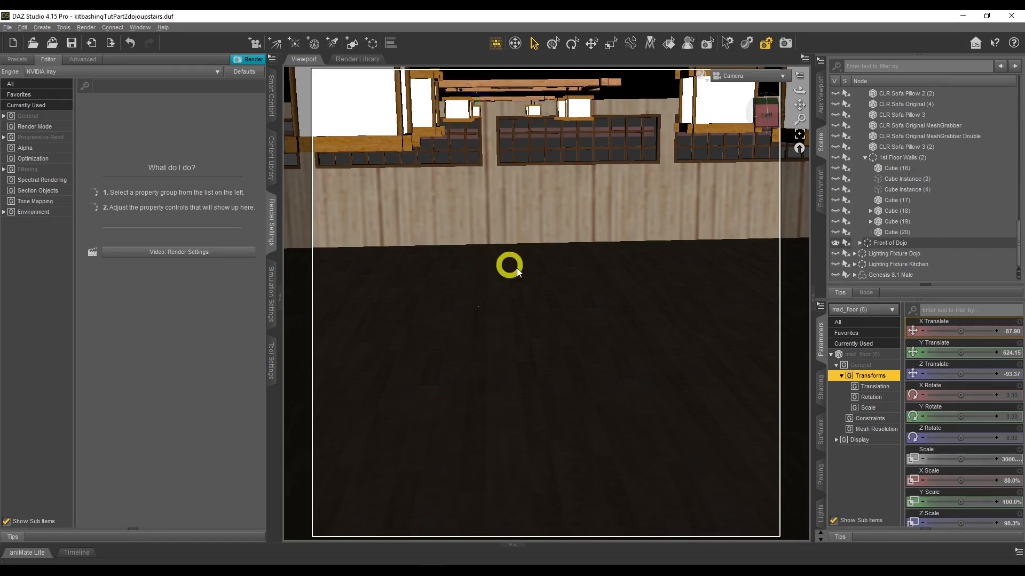
Make the 1st Floor Walls (2) group visible around the upstairs floor
{"action": "left_click_drag", "start_coordinate": [799, 90], "coordinate": [799, 90]}
{"action": "middle_click_drag", "start_coordinate": [640, 255], "coordinate": [641, 252]}
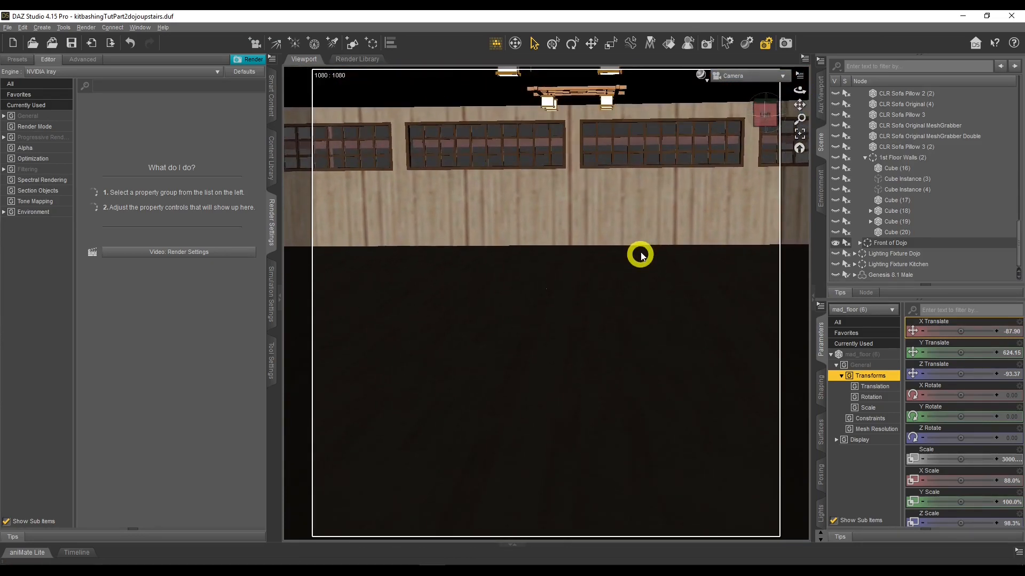
{"action": "left_click", "coordinate": [835, 157]}
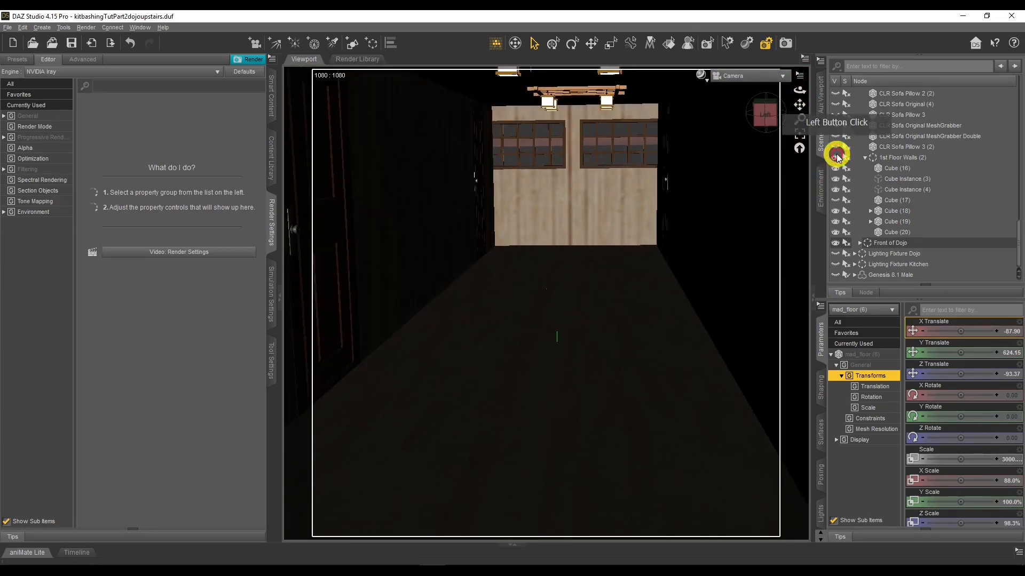
Navigate through the upstairs corridor to inspect how the first floor walls enclose the floor
{"action": "key", "text": "d"}
{"action": "key", "text": "d"}
{"action": "key", "text": "d"}
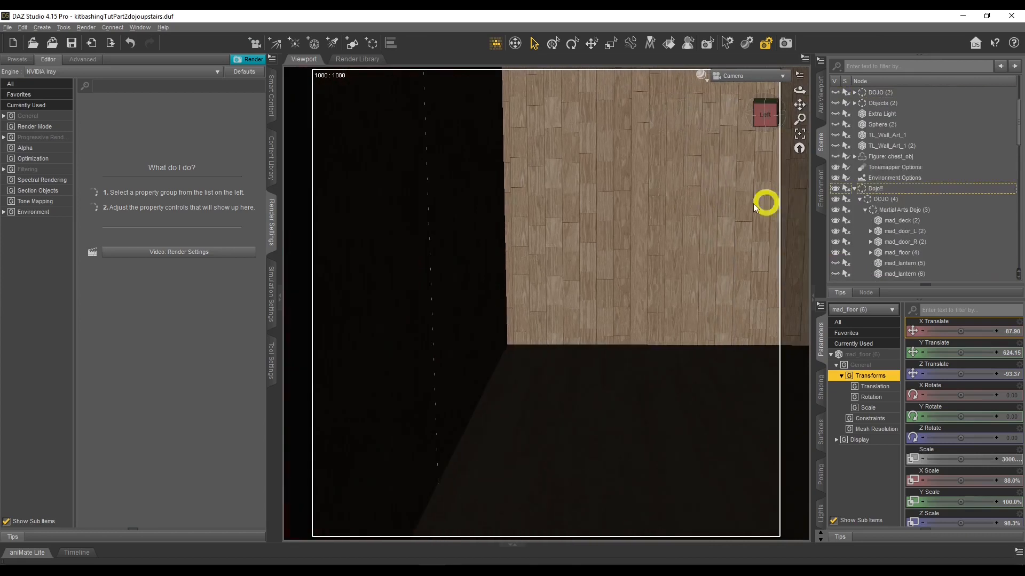
{"action": "key", "text": "d"}
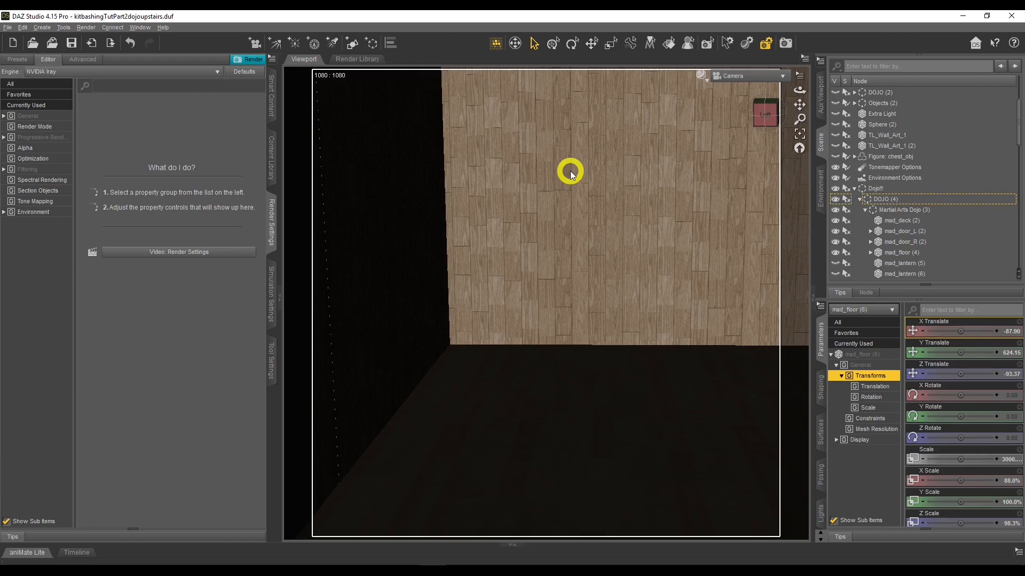
{"action": "scroll", "coordinate": [570, 174], "scroll_direction": "down", "scroll_amount": 10}
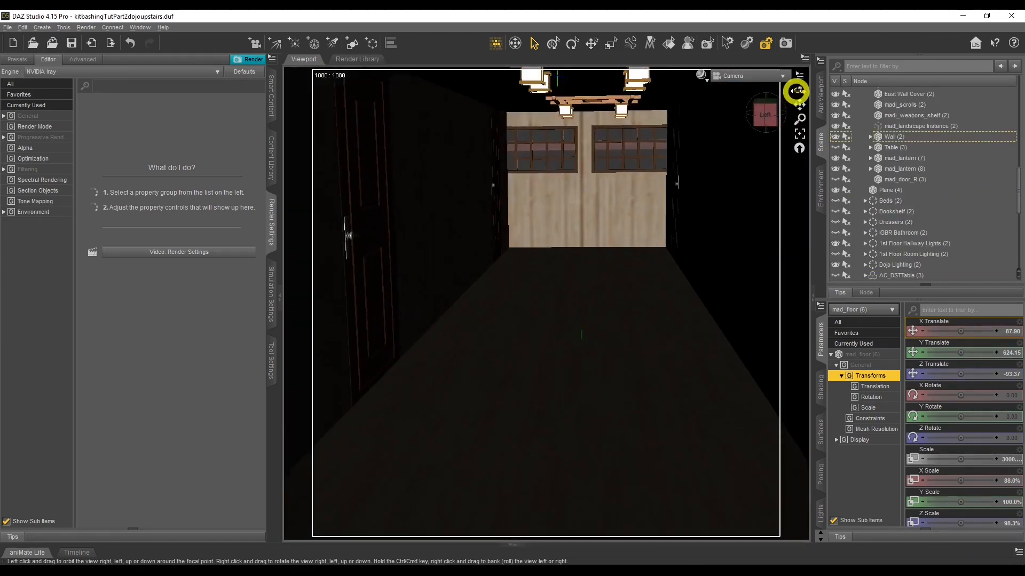
{"action": "left_click_drag", "start_coordinate": [796, 91], "coordinate": [798, 90]}
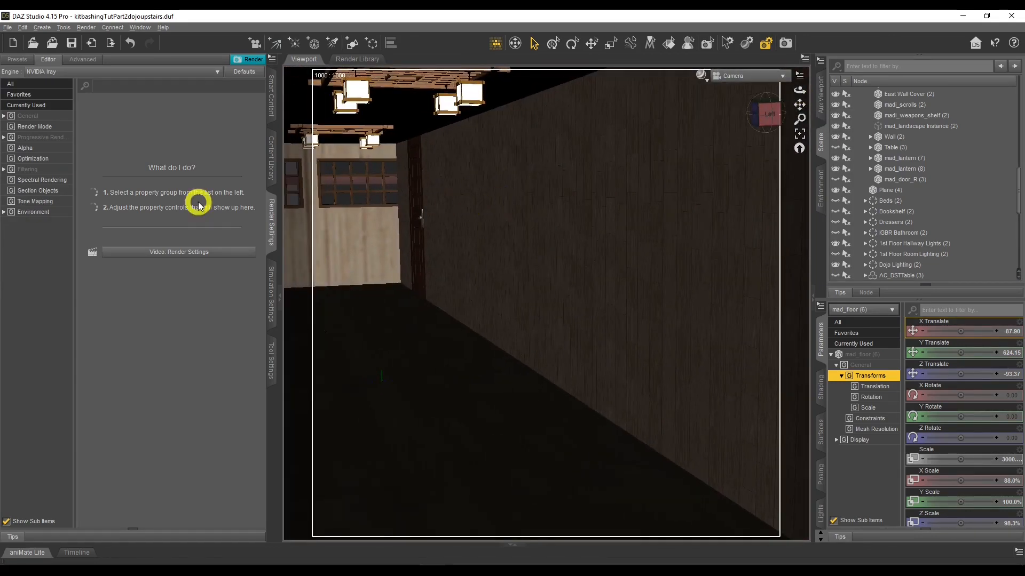
{"action": "mouse_move", "coordinate": [800, 92]}
{"action": "left_mouse_down"}
{"action": "mouse_move", "coordinate": [809, 114]}
{"action": "mouse_move", "coordinate": [801, 90]}
{"action": "left_mouse_up"}
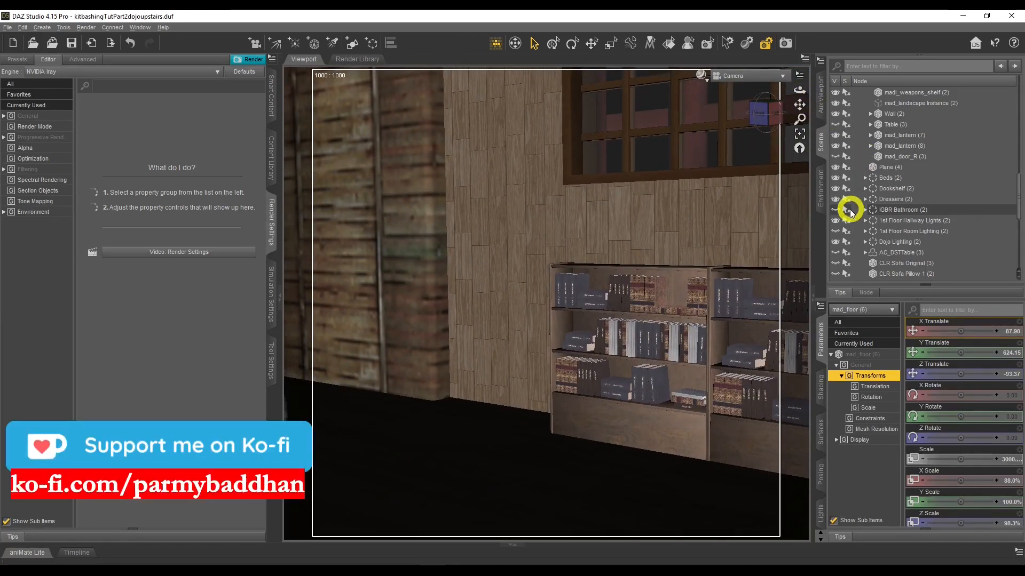
Hide the Beds and Bookshelf groups from the upstairs view
{"action": "left_click", "coordinate": [836, 180]}
{"action": "left_click", "coordinate": [836, 189]}
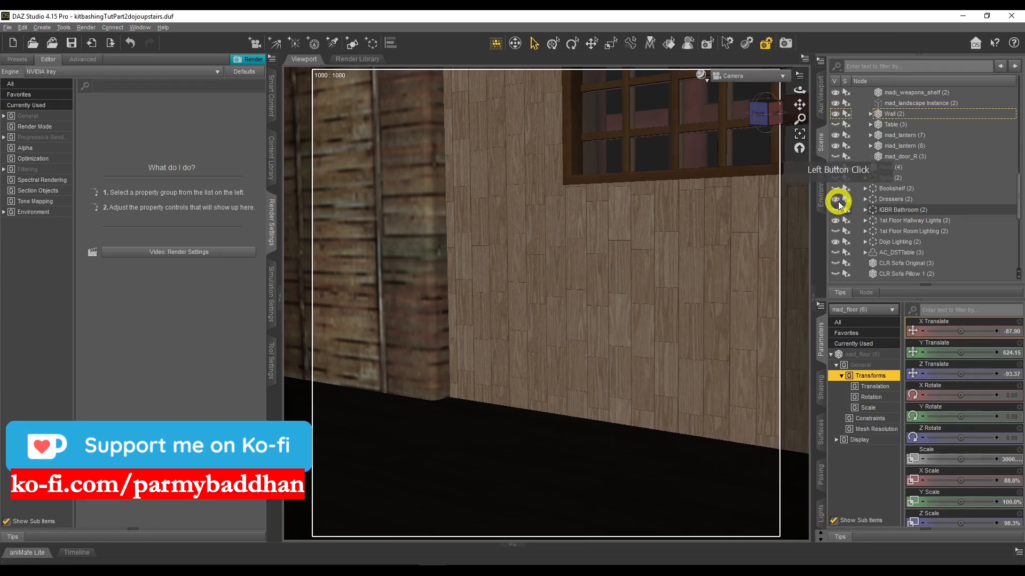
{"action": "left_click_drag", "start_coordinate": [800, 88], "coordinate": [802, 85]}
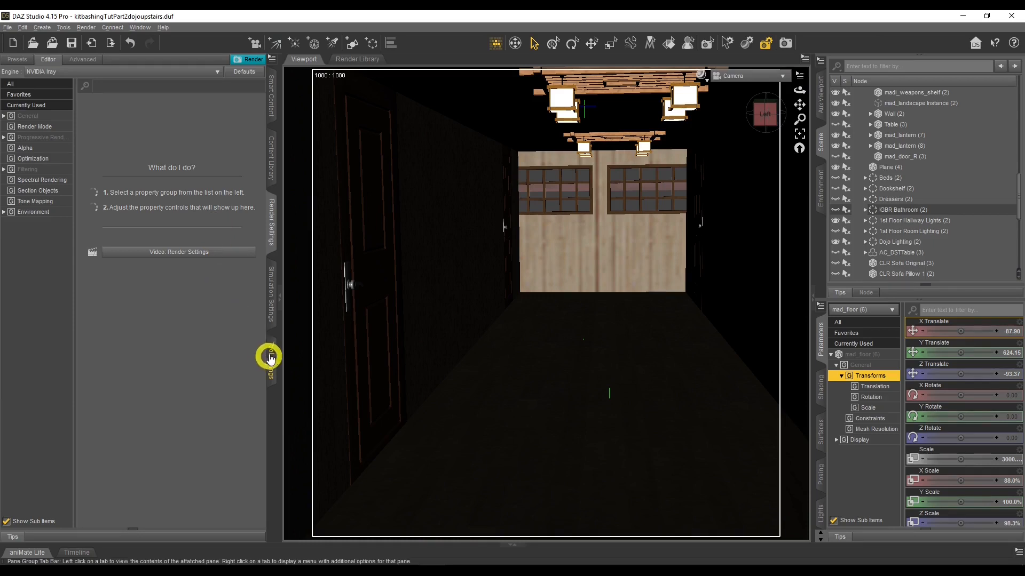
Open the Environment render settings and switch the viewport to the NVIDIA Iray preview
{"action": "left_click", "coordinate": [271, 319]}
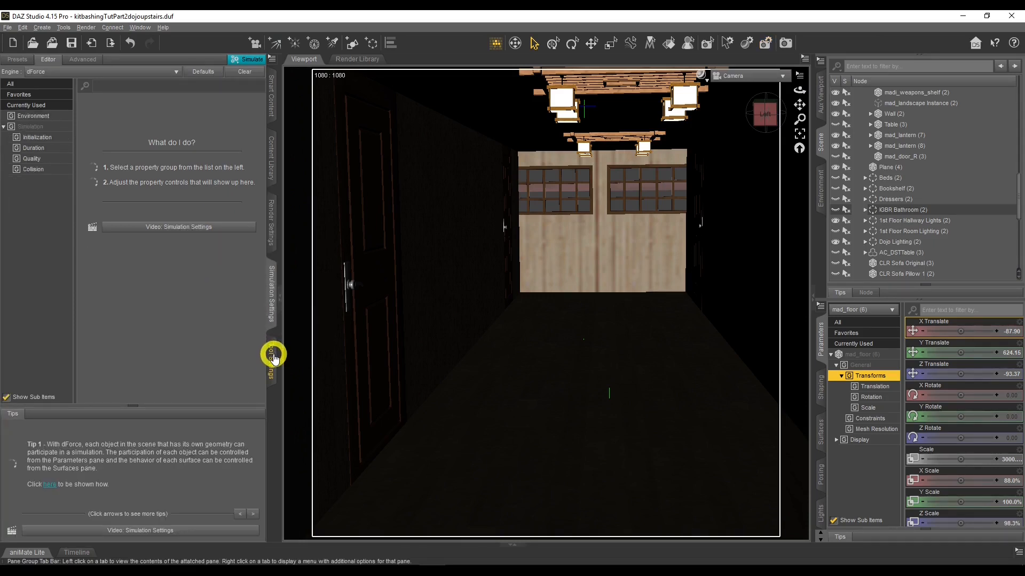
{"action": "left_click", "coordinate": [271, 223]}
{"action": "left_click", "coordinate": [16, 212]}
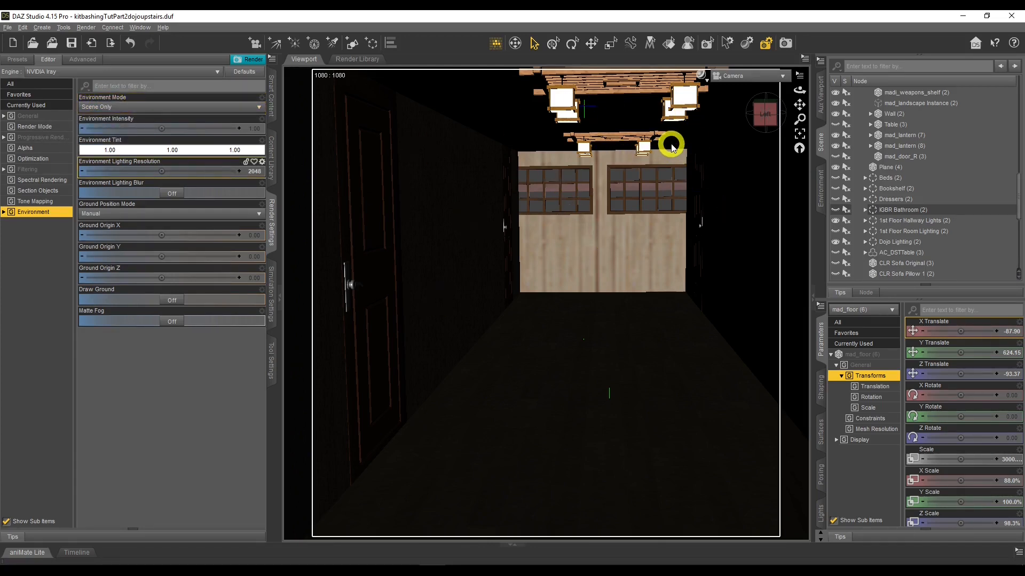
{"action": "left_click", "coordinate": [702, 75]}
{"action": "left_click", "coordinate": [702, 208]}
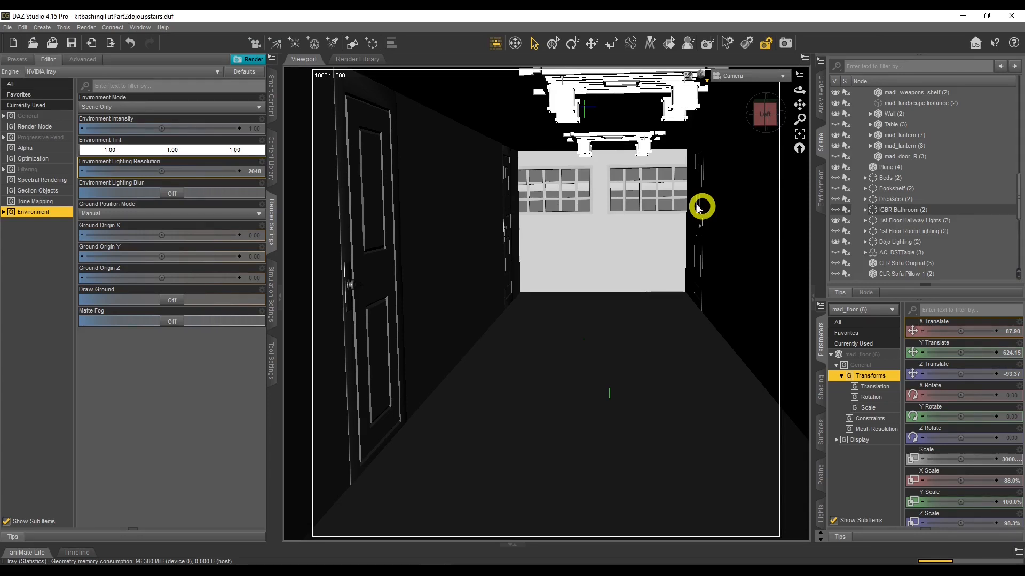
{"action": "mouse_move", "coordinate": [802, 92]}
{"action": "left_mouse_down"}
{"action": "mouse_move", "coordinate": [687, 89]}
{"action": "mouse_move", "coordinate": [799, 91]}
{"action": "left_mouse_up"}
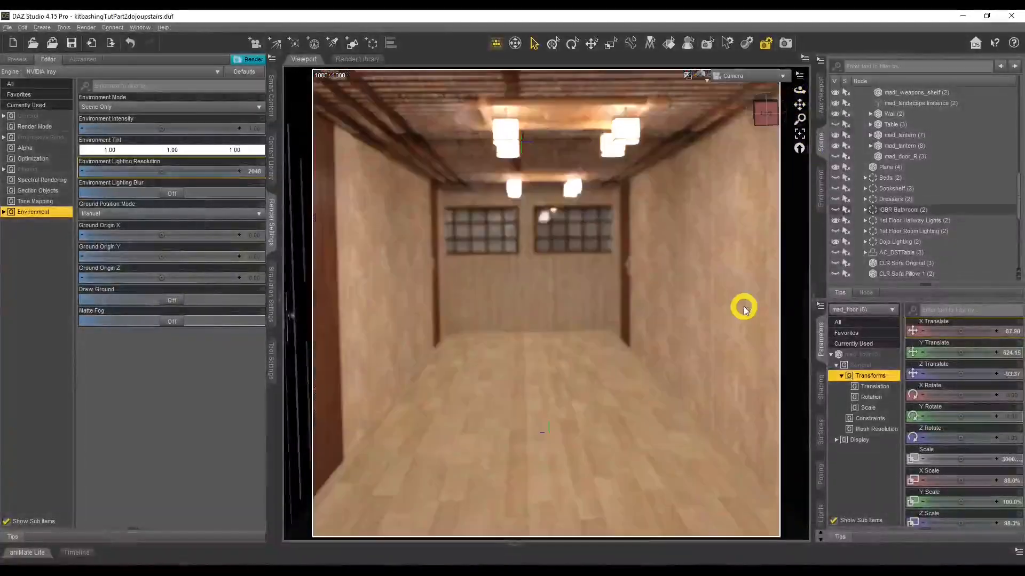
Select the Camera node, open its camera properties, and orbit the Iray preview of the corridor
{"action": "scroll", "coordinate": [927, 213], "scroll_direction": "up", "scroll_amount": 10}
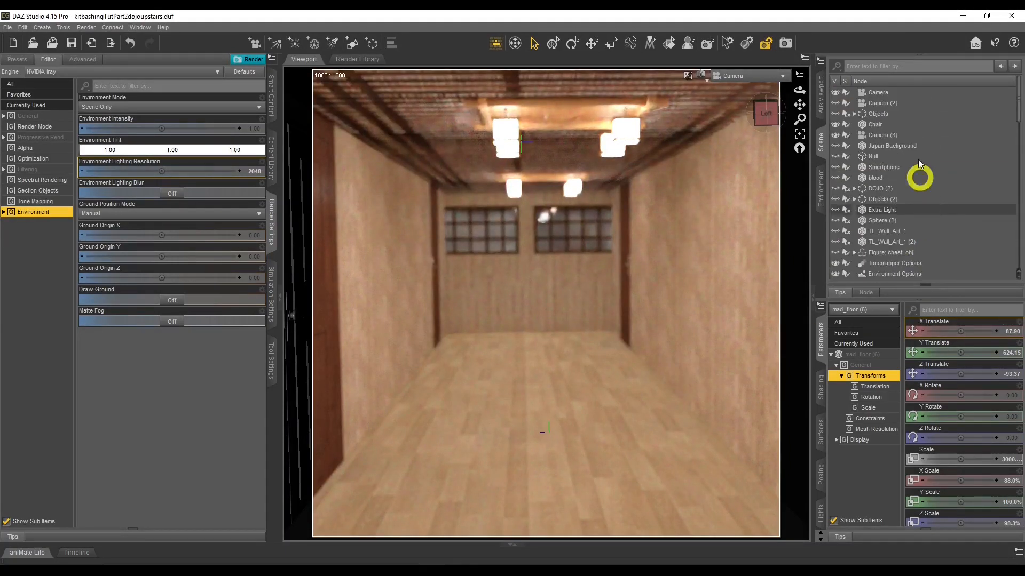
{"action": "left_click", "coordinate": [878, 93]}
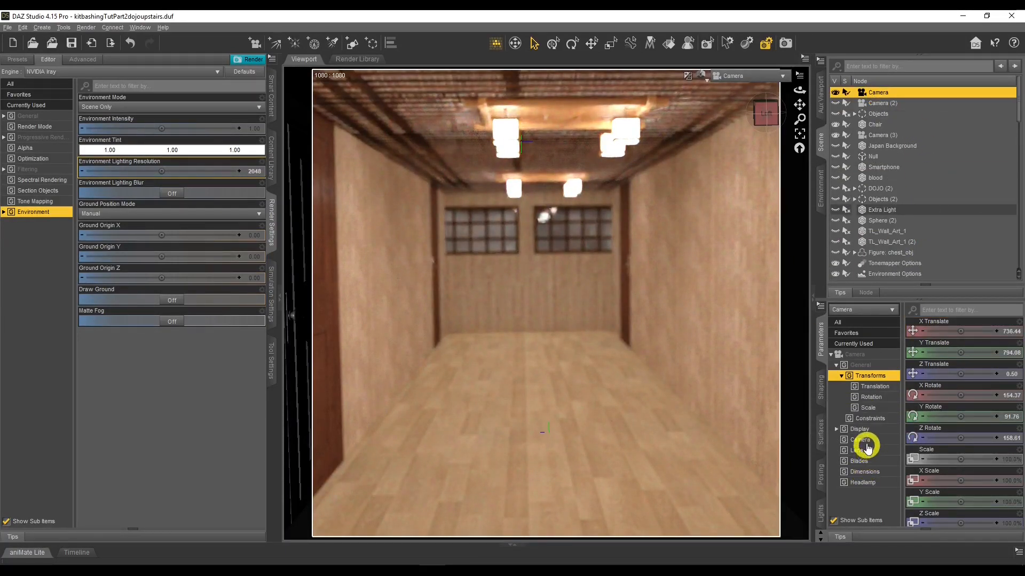
{"action": "left_click", "coordinate": [865, 440]}
{"action": "left_click", "coordinate": [969, 396]}
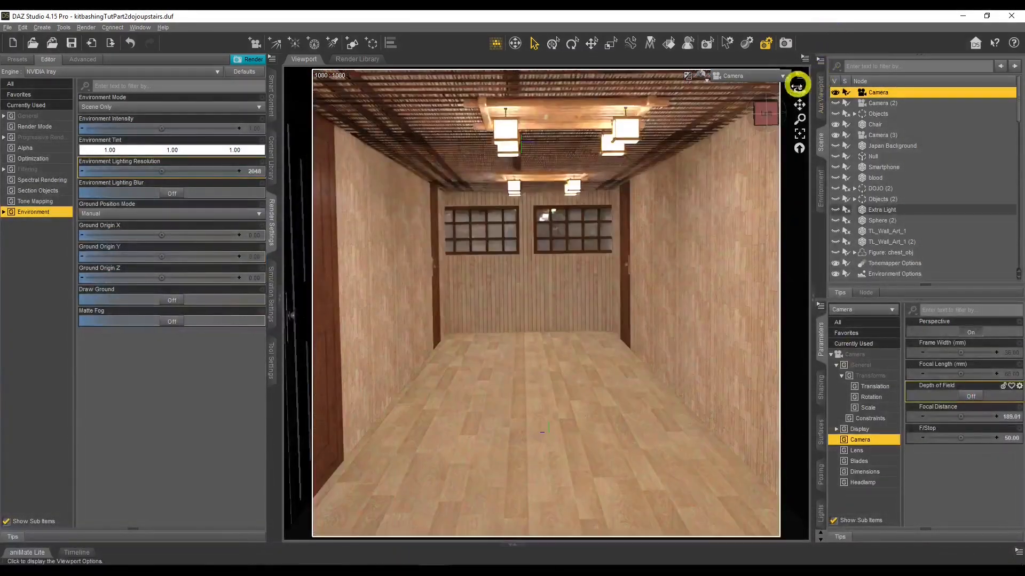
{"action": "left_click", "coordinate": [798, 92]}
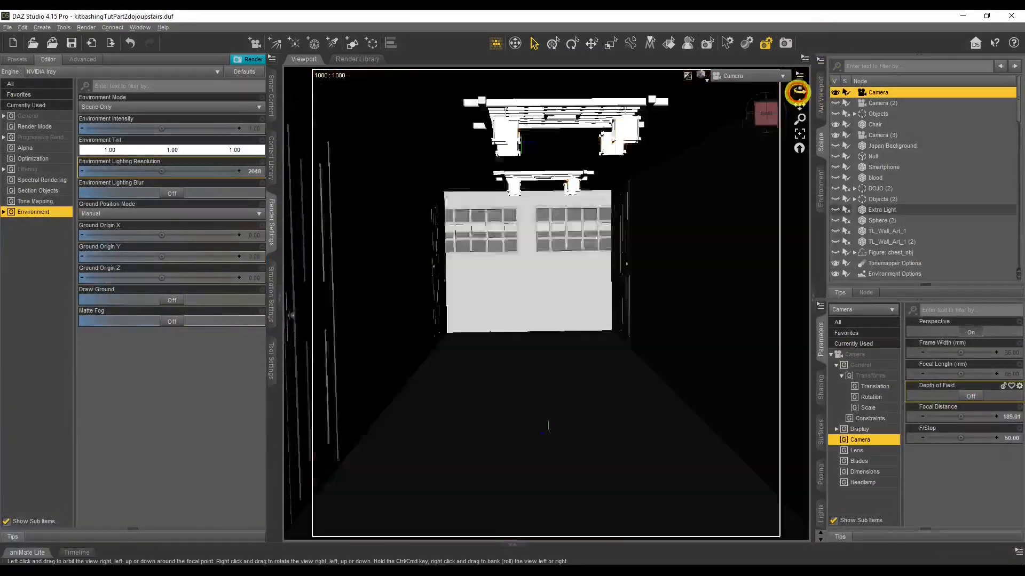
{"action": "left_click_drag", "start_coordinate": [797, 93], "coordinate": [799, 90]}
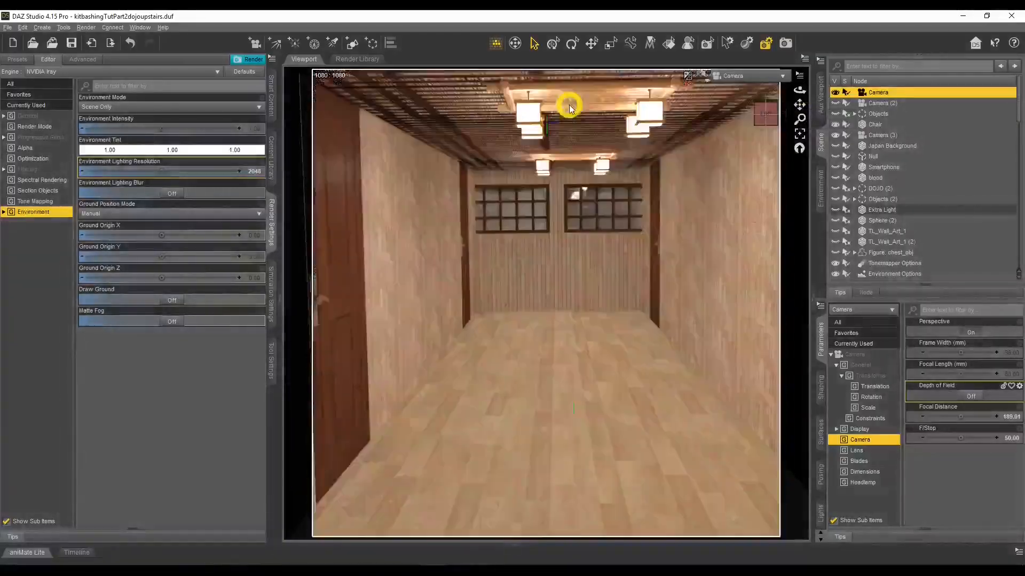
{"action": "left_click_drag", "start_coordinate": [799, 87], "coordinate": [799, 92]}
Select the Hallway Lighting (2) ceiling panel in the Iray preview of the corridor
{"action": "scroll", "coordinate": [886, 251], "scroll_direction": "down", "scroll_amount": 3}
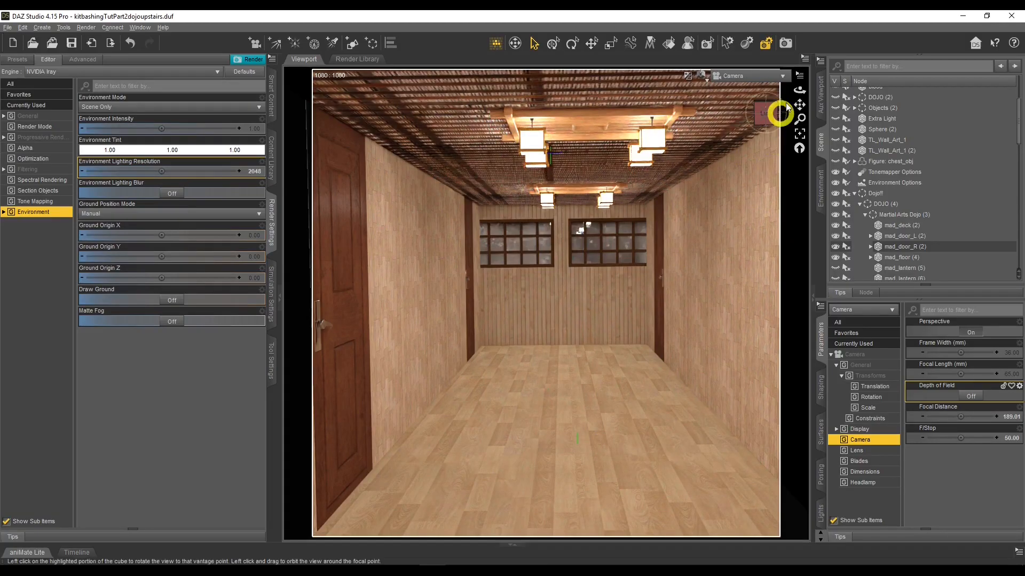
{"action": "mouse_move", "coordinate": [799, 90]}
{"action": "left_mouse_down"}
{"action": "mouse_move", "coordinate": [818, 85]}
{"action": "mouse_move", "coordinate": [798, 89]}
{"action": "left_mouse_up"}
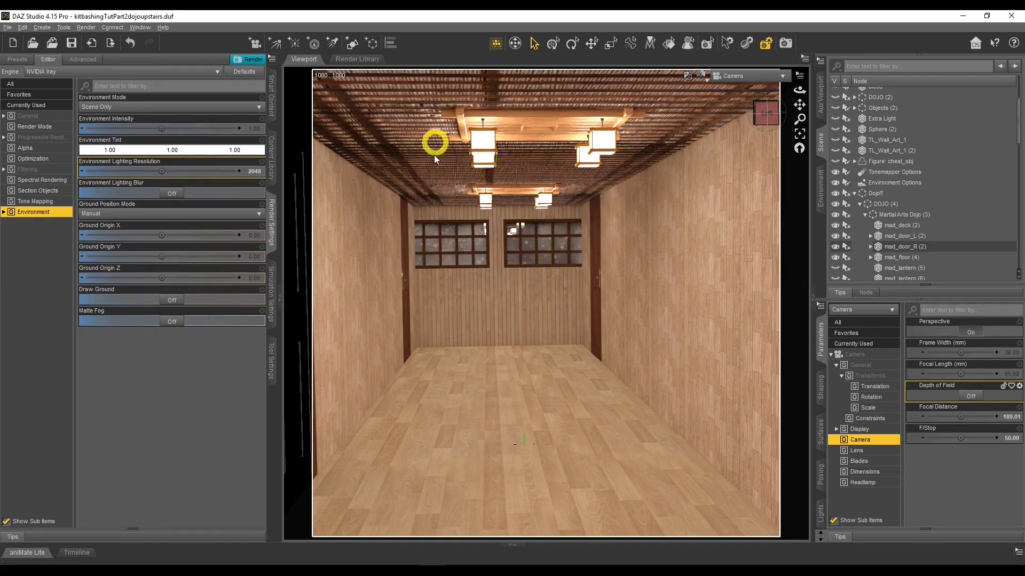
{"action": "scroll", "coordinate": [895, 244], "scroll_direction": "down", "scroll_amount": 10}
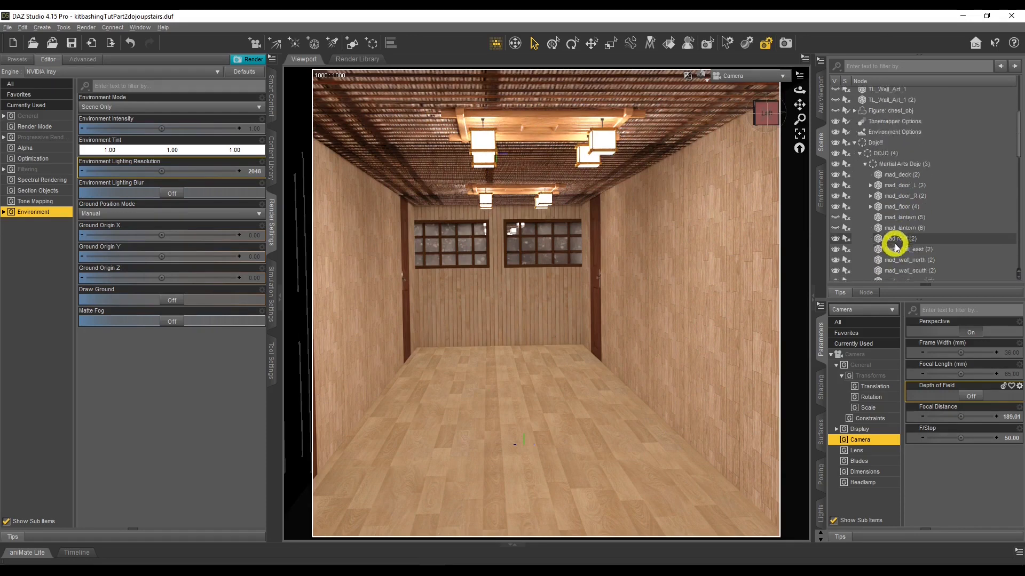
{"action": "left_click", "coordinate": [653, 98]}
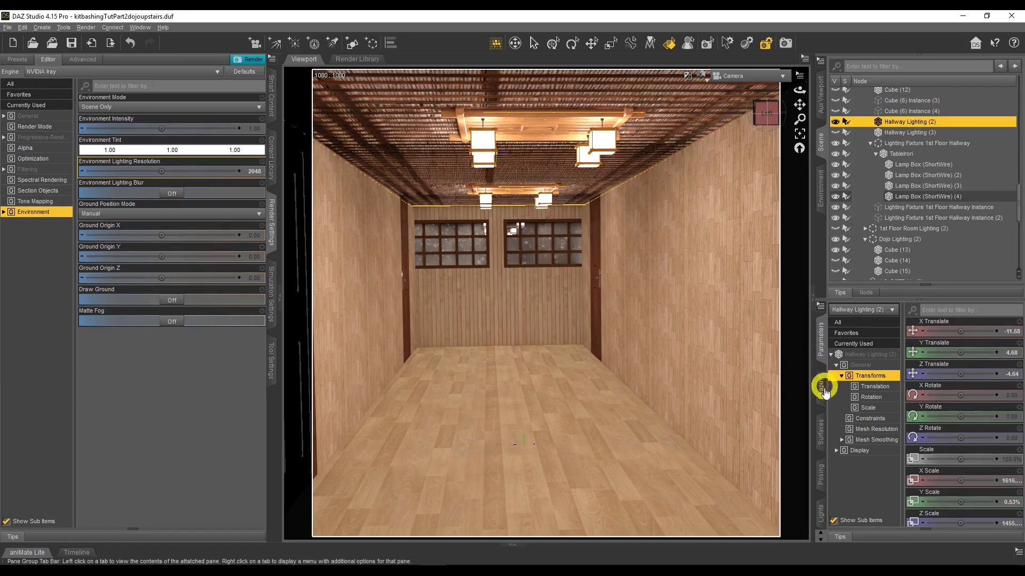
Open the surfaces of Hallway Lighting (2) and set its Cutout Opacity to 1
{"action": "left_click", "coordinate": [825, 427]}
{"action": "left_click", "coordinate": [856, 364]}
{"action": "left_click", "coordinate": [922, 365]}
{"action": "left_click", "coordinate": [863, 367]}
{"action": "left_click", "coordinate": [855, 352]}
{"action": "scroll", "coordinate": [947, 368], "scroll_direction": "down", "scroll_amount": 3}
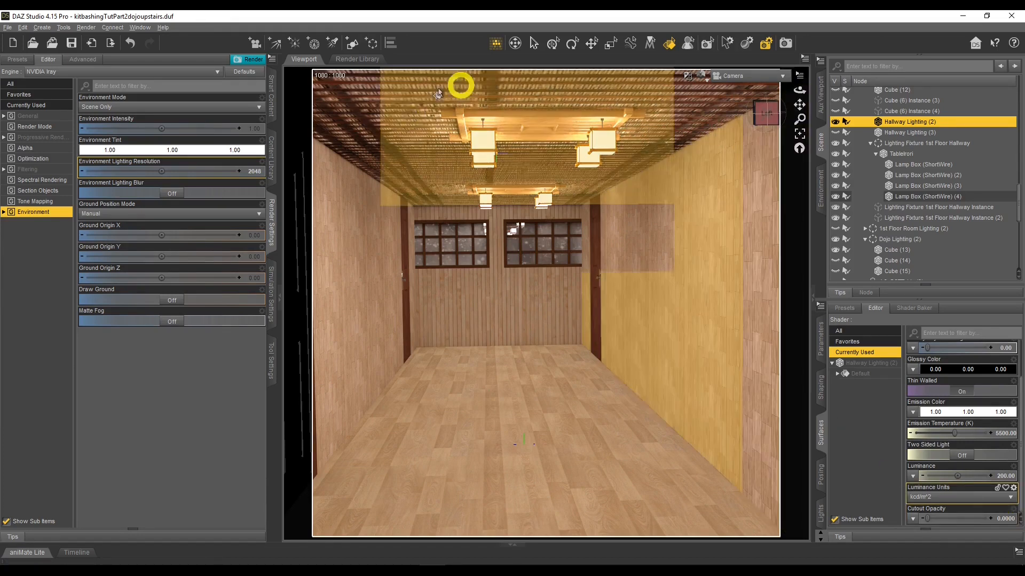
{"action": "left_click", "coordinate": [1002, 519]}
{"action": "left_click", "coordinate": [875, 342]}
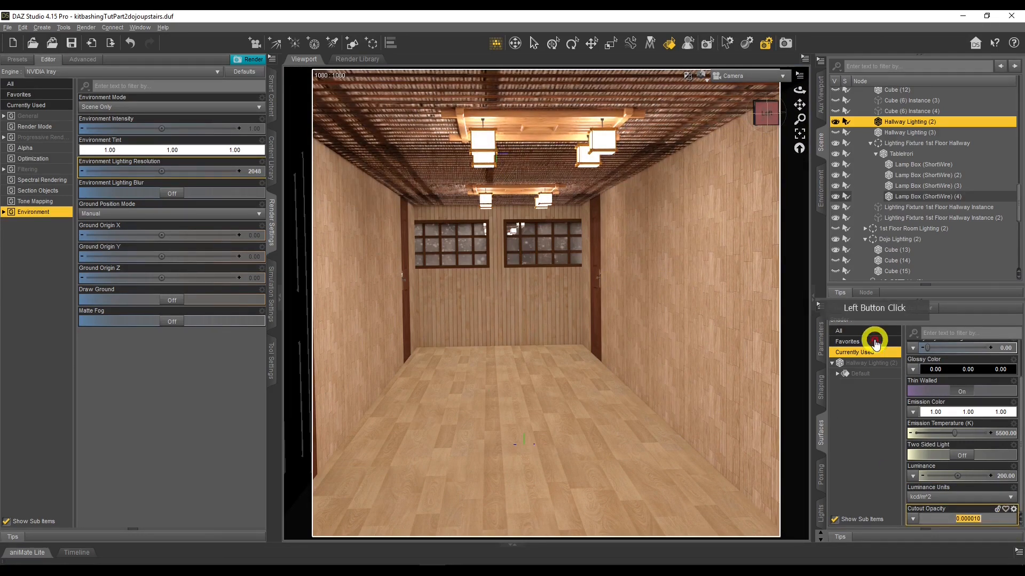
{"action": "type", "text": "1"}
{"action": "key", "text": "Return"}
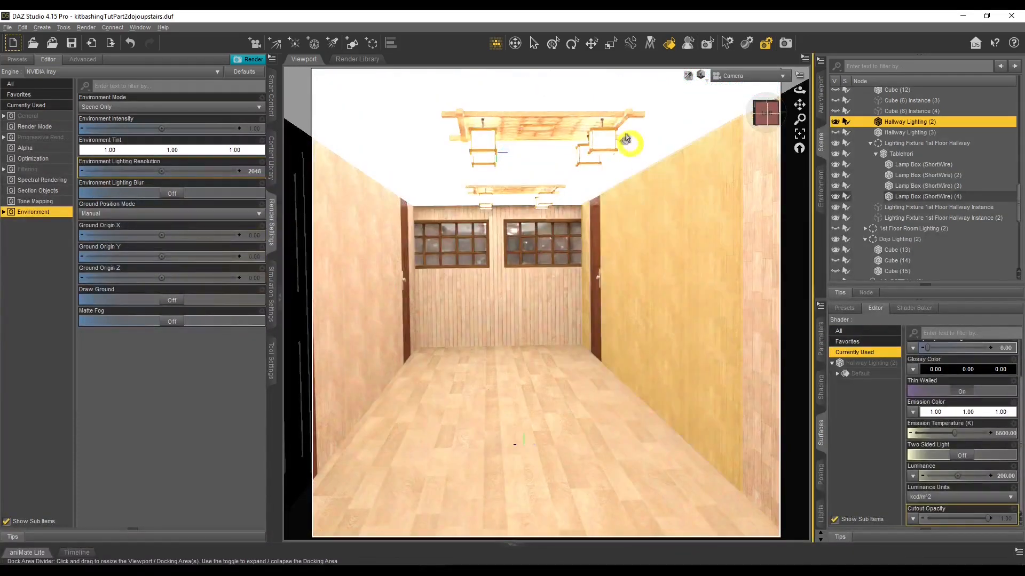
Set the Cutout Opacity of Hallway Lighting (2) back to 0.0000
{"action": "left_click", "coordinate": [1007, 521]}
{"action": "left_click", "coordinate": [981, 406]}
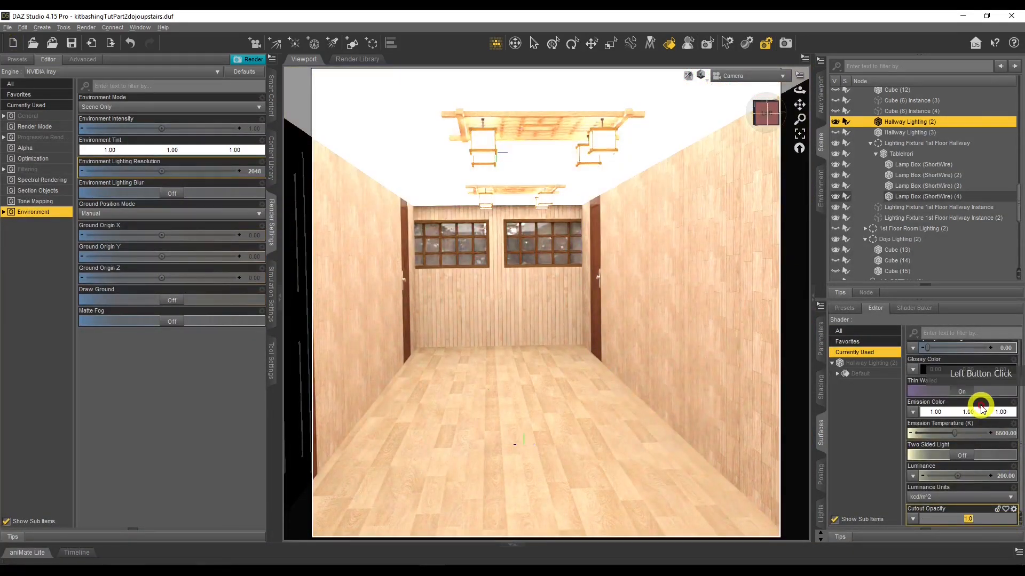
{"action": "type", "text": "0.00"}
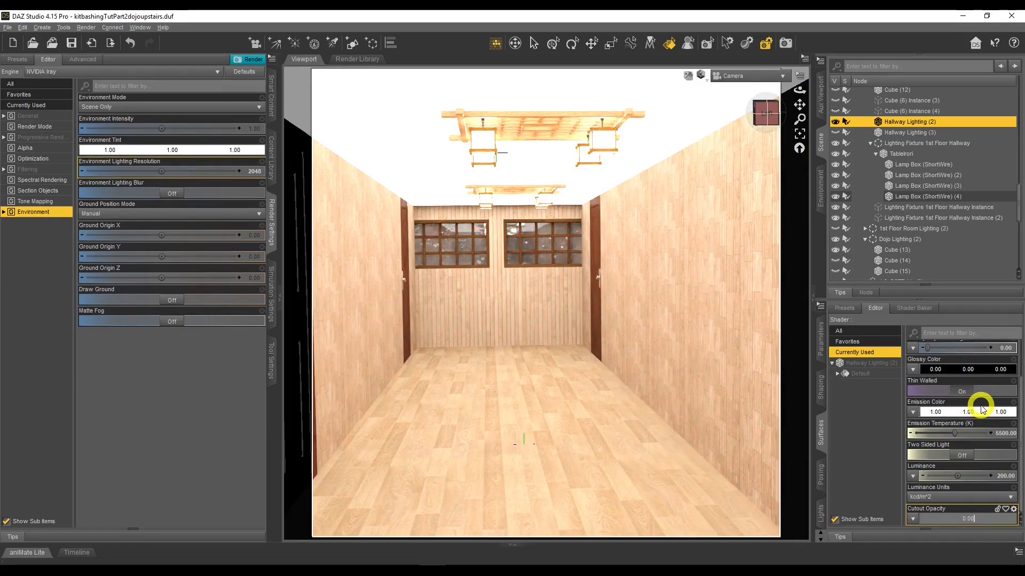
{"action": "type", "text": "00"}
{"action": "key", "text": "Return"}
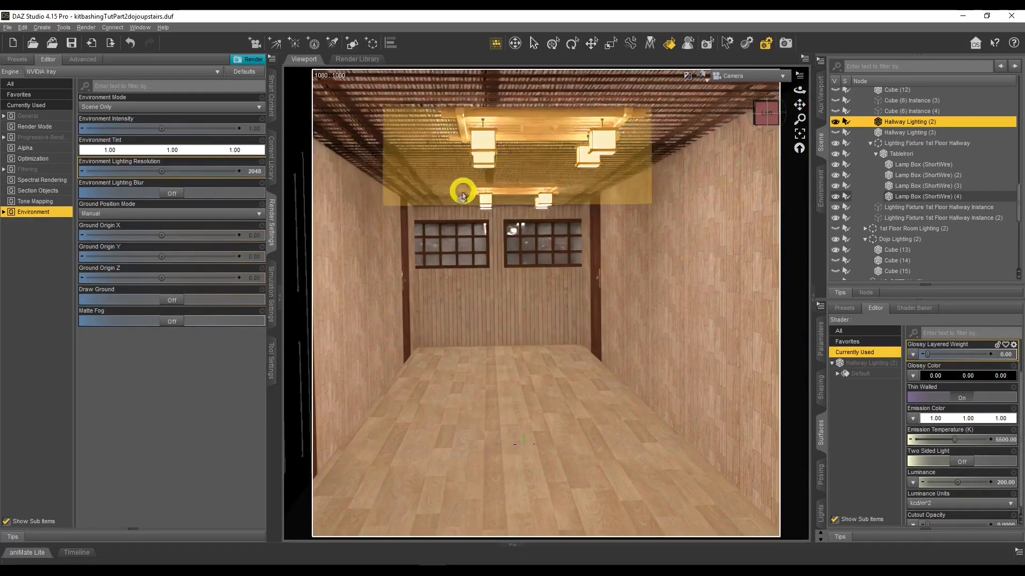
Hide and show the Hallway Lighting (2) panel to compare the corridor lighting
{"action": "left_click", "coordinate": [921, 214]}
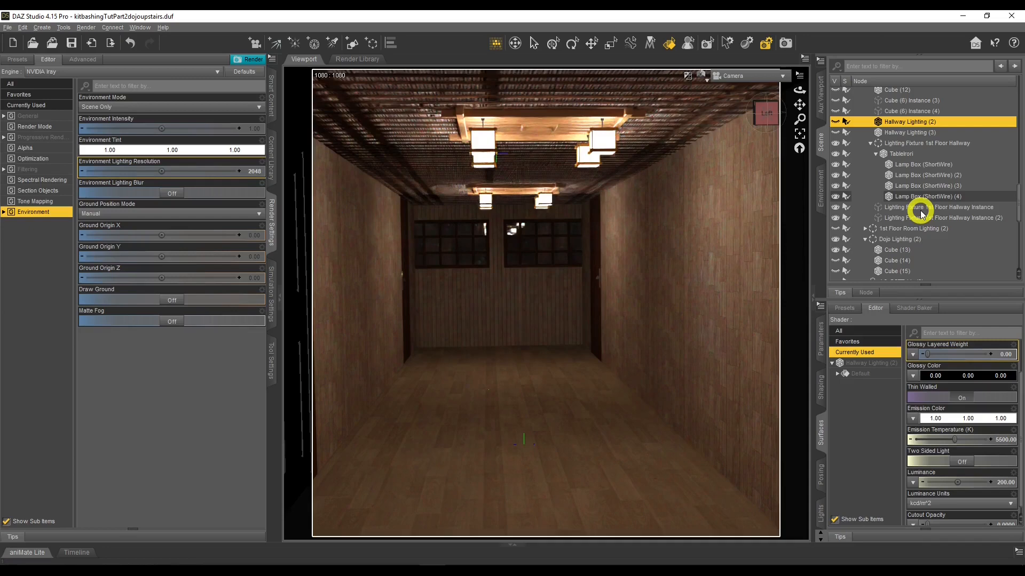
{"action": "left_click", "coordinate": [836, 123]}
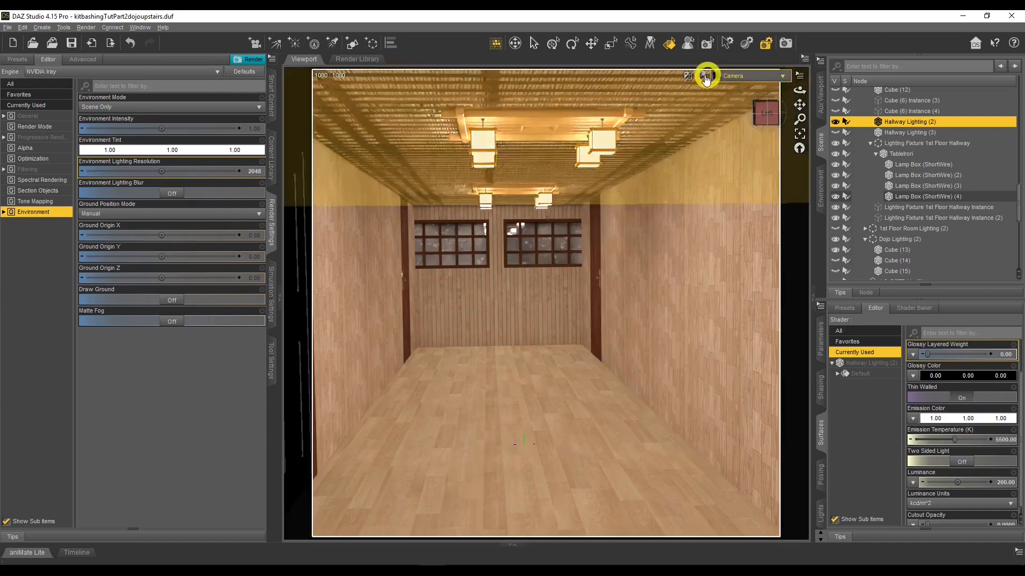
{"action": "left_click", "coordinate": [698, 304]}
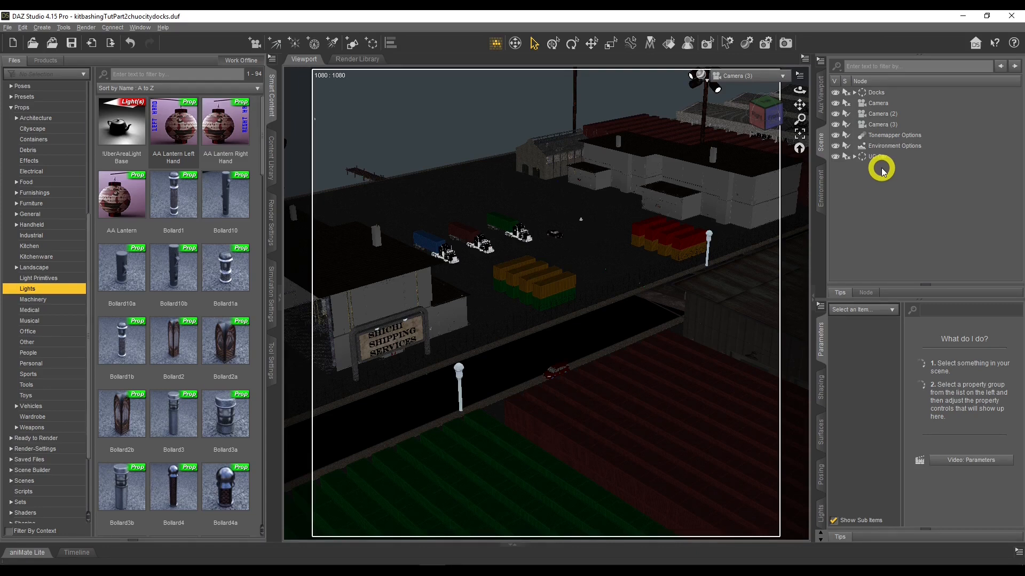
Expand the Docks group and toggle visibility of its Extras Warehouses, Road, FENCE and Containers groups
{"action": "left_click", "coordinate": [855, 94]}
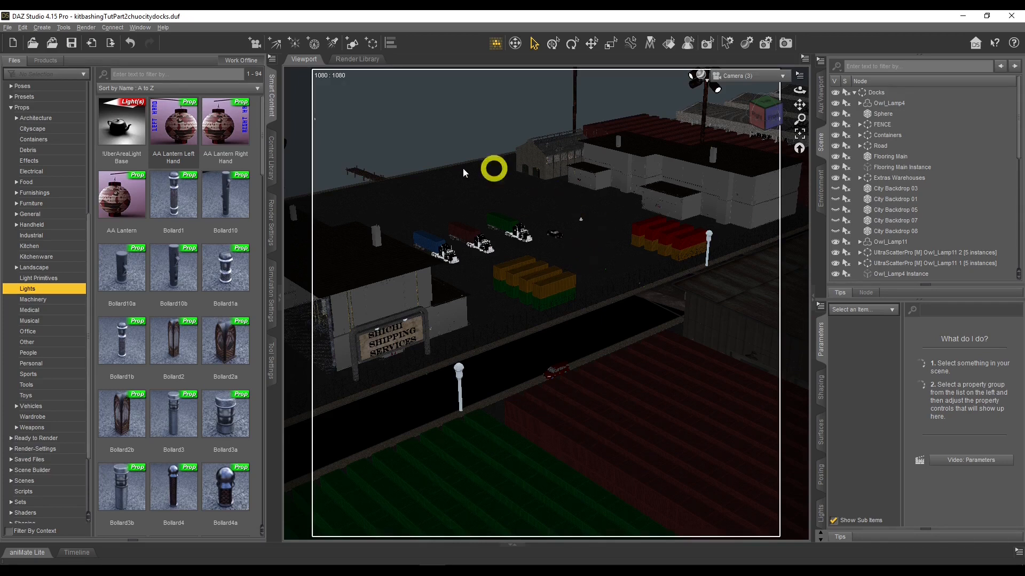
{"action": "left_click", "coordinate": [835, 177]}
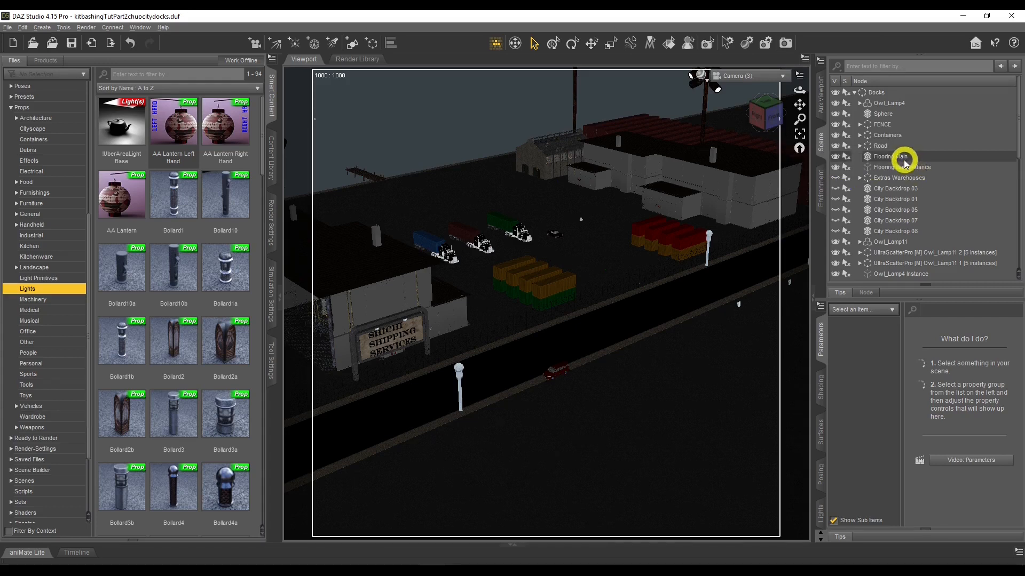
{"action": "left_click", "coordinate": [835, 146]}
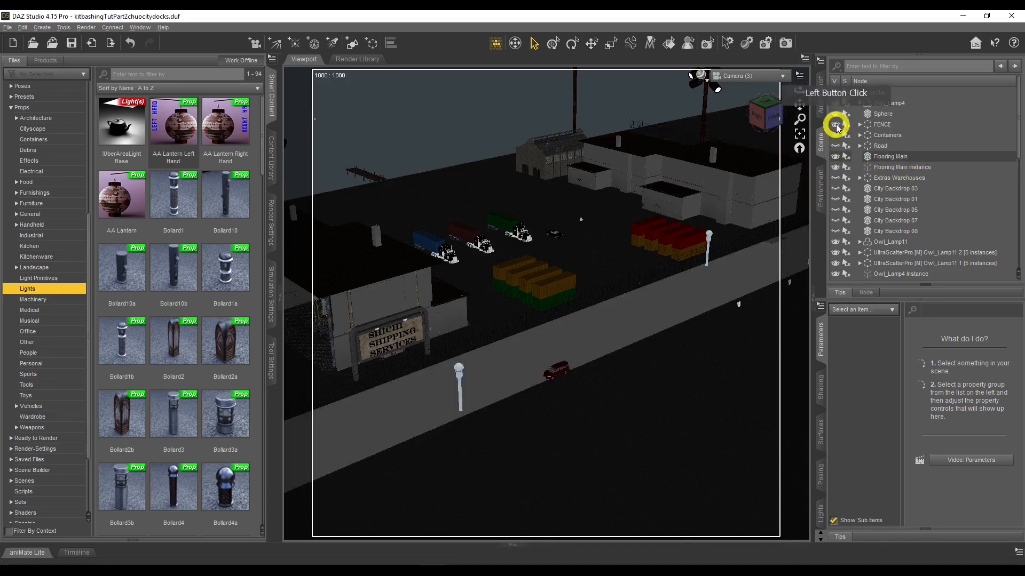
{"action": "left_click", "coordinate": [836, 125]}
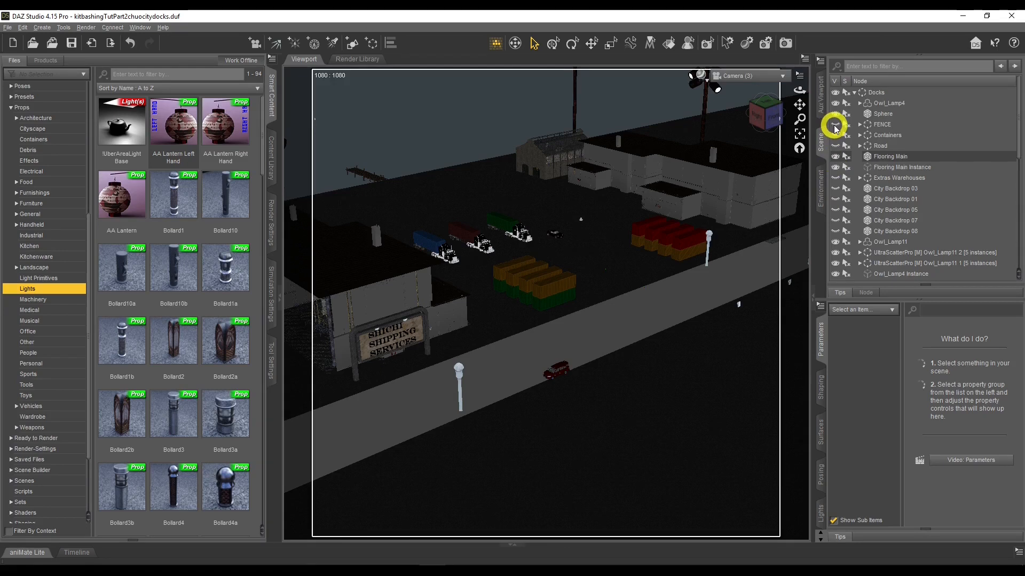
{"action": "left_click", "coordinate": [837, 133]}
{"action": "left_click", "coordinate": [836, 145]}
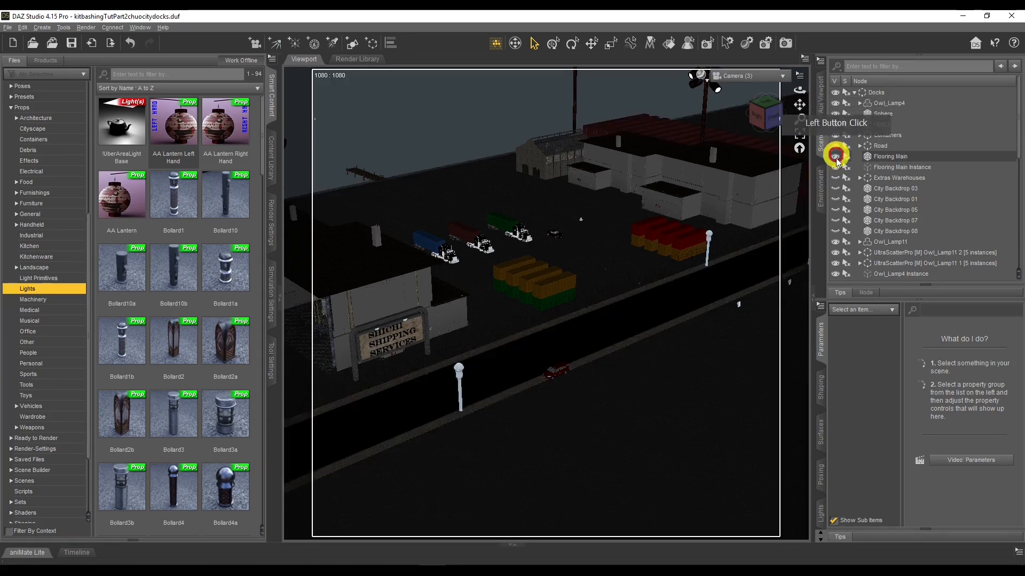
{"action": "left_click", "coordinate": [837, 178]}
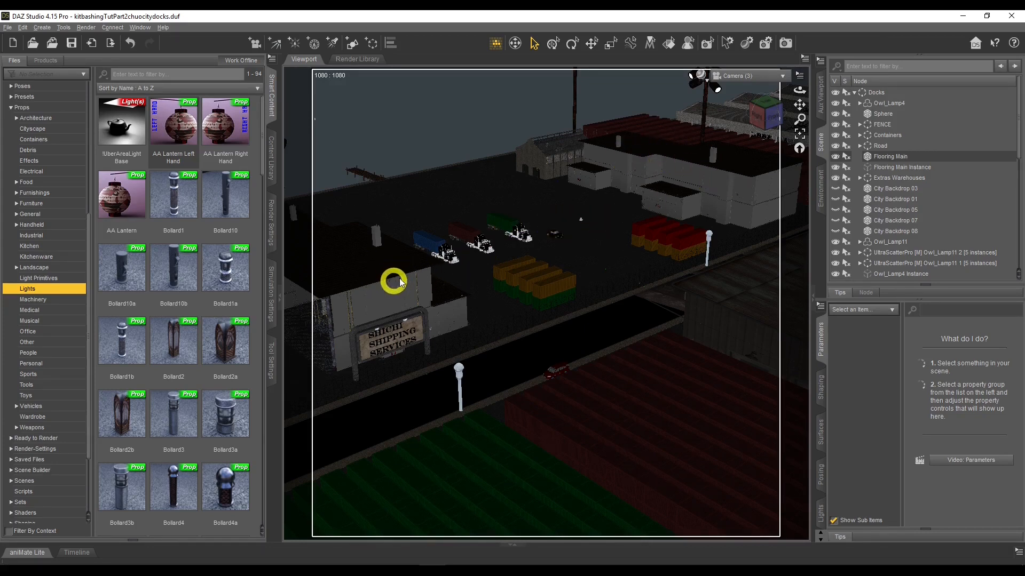
Browse the Environments Architecture folder of the content library
{"action": "scroll", "coordinate": [68, 263], "scroll_direction": "up", "scroll_amount": 7}
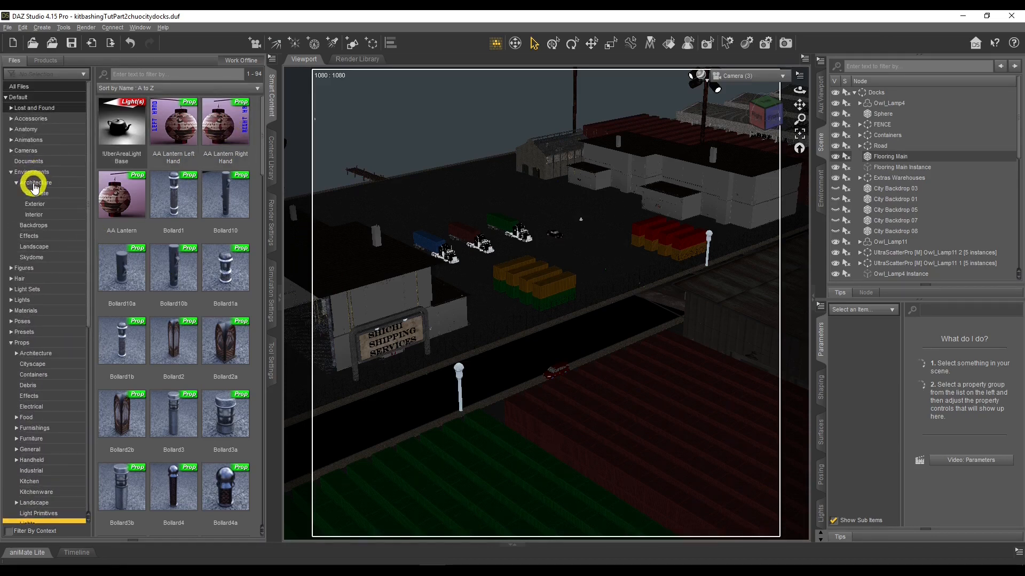
{"action": "left_click", "coordinate": [33, 184]}
{"action": "scroll", "coordinate": [142, 244], "scroll_direction": "up", "scroll_amount": 7}
{"action": "scroll", "coordinate": [141, 244], "scroll_direction": "down", "scroll_amount": 4}
{"action": "scroll", "coordinate": [142, 244], "scroll_direction": "up", "scroll_amount": 4}
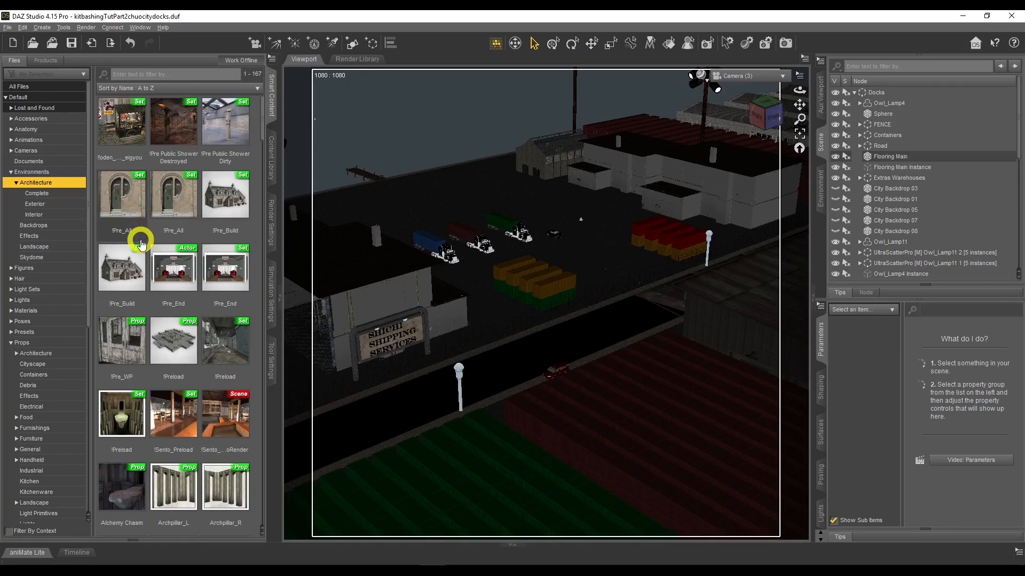
Try to load the Level 19 environment set from the Environments category into the scene
{"action": "left_click", "coordinate": [48, 172]}
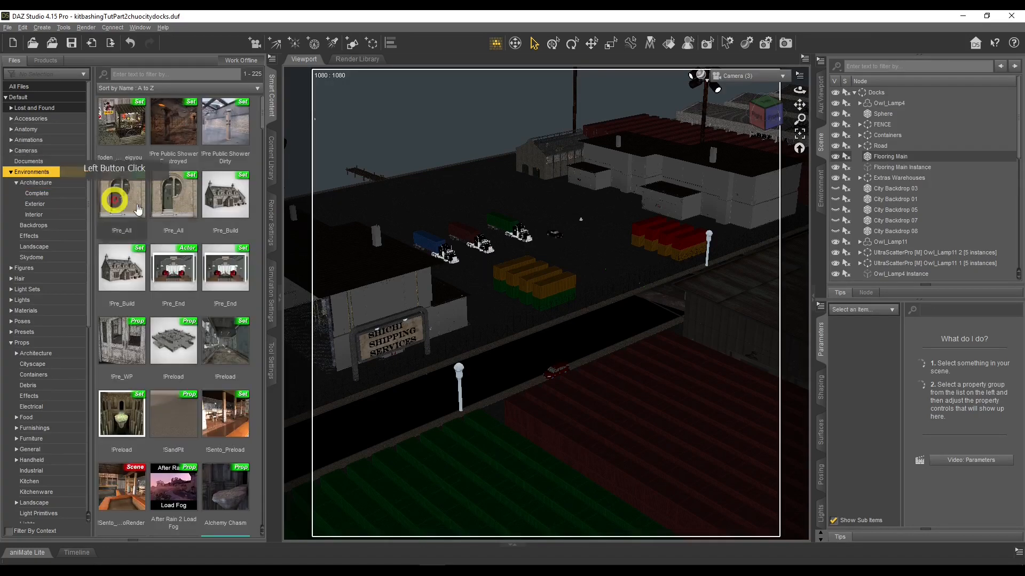
{"action": "scroll", "coordinate": [152, 209], "scroll_direction": "down", "scroll_amount": 15}
{"action": "scroll", "coordinate": [159, 212], "scroll_direction": "down", "scroll_amount": 10}
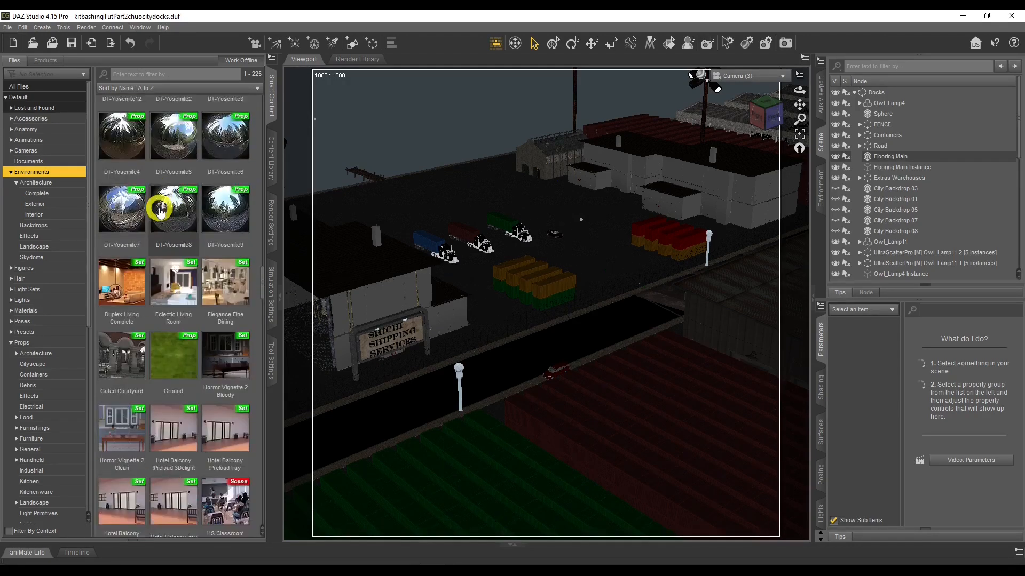
{"action": "scroll", "coordinate": [159, 212], "scroll_direction": "down", "scroll_amount": 12}
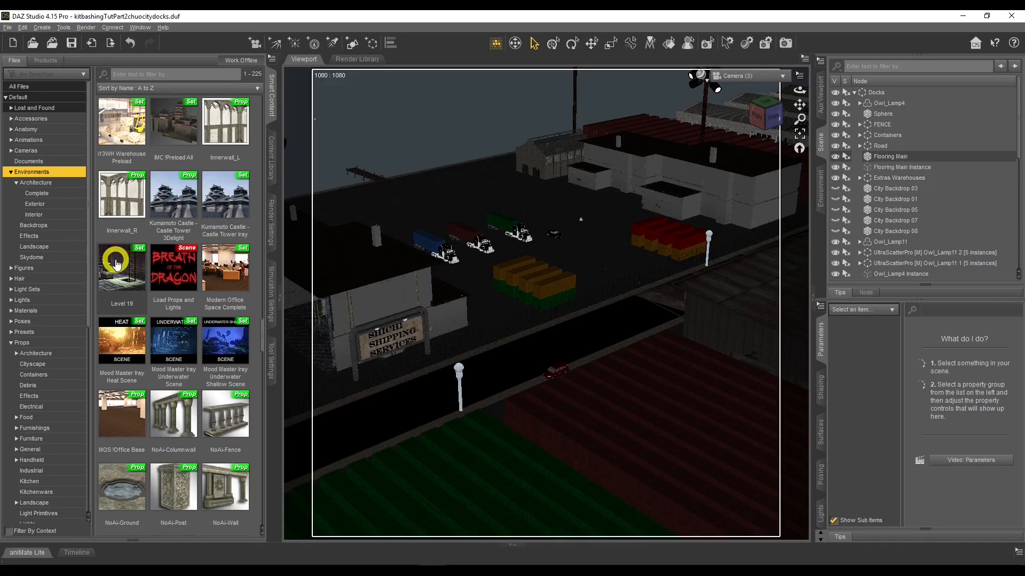
{"action": "left_click_drag", "start_coordinate": [117, 264], "coordinate": [686, 183]}
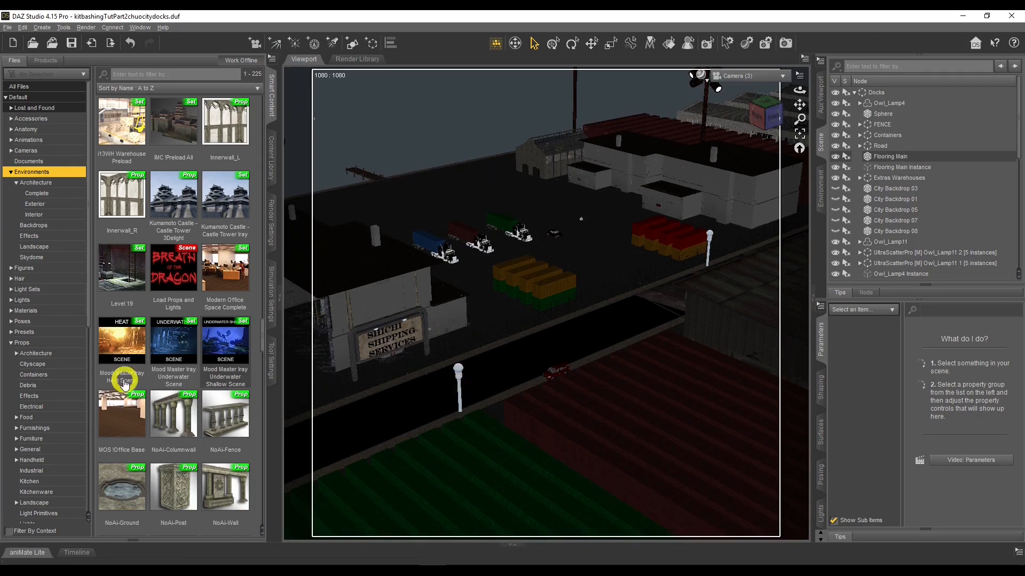
Browse the Props Lights category of the content library for light props
{"action": "scroll", "coordinate": [39, 361], "scroll_direction": "down", "scroll_amount": 2}
{"action": "scroll", "coordinate": [39, 361], "scroll_direction": "down", "scroll_amount": 5}
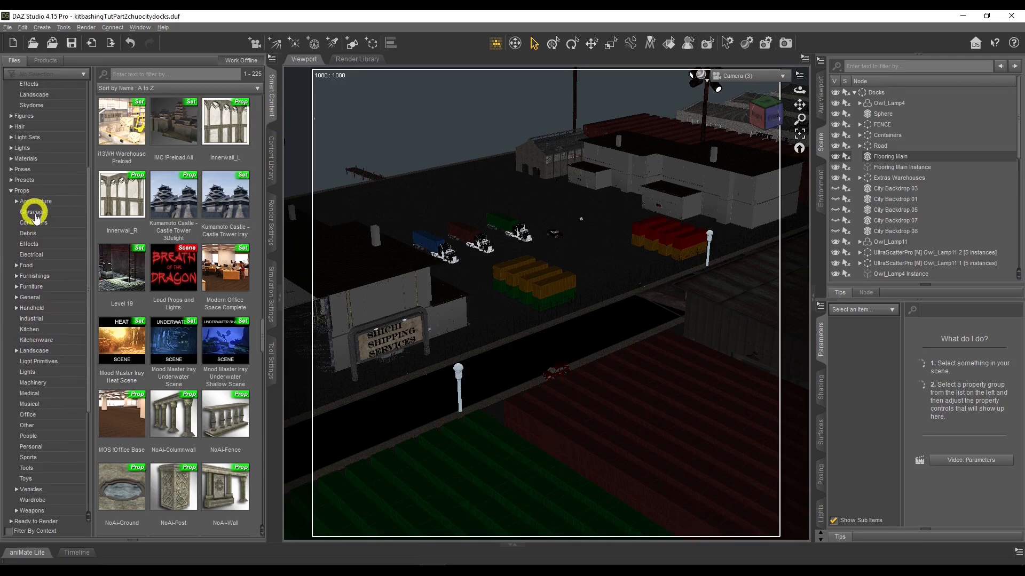
{"action": "scroll", "coordinate": [42, 272], "scroll_direction": "down", "scroll_amount": 1}
{"action": "scroll", "coordinate": [40, 269], "scroll_direction": "down", "scroll_amount": 2}
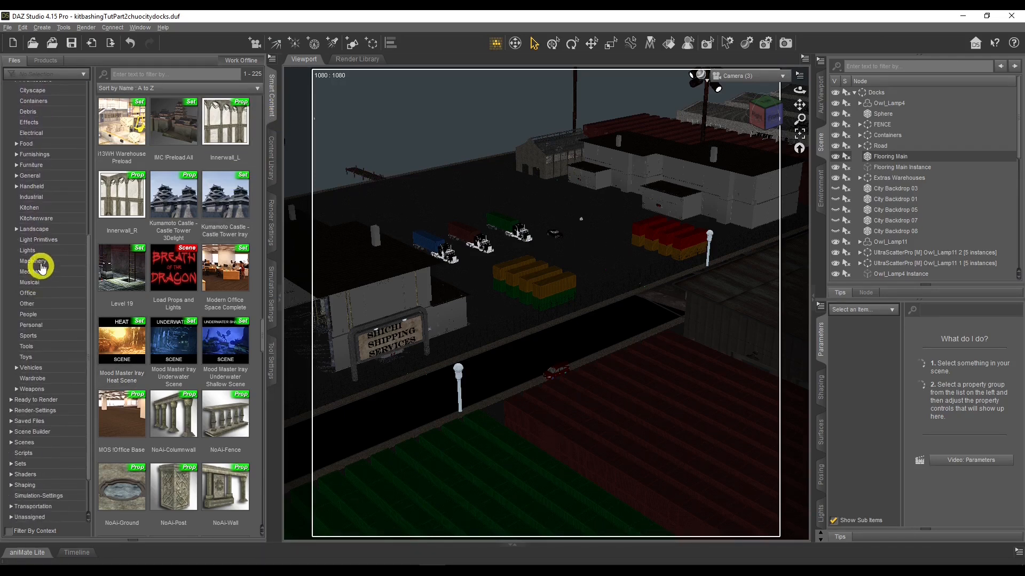
{"action": "left_click", "coordinate": [31, 251]}
{"action": "left_click", "coordinate": [167, 267]}
{"action": "scroll", "coordinate": [203, 331], "scroll_direction": "up", "scroll_amount": 15}
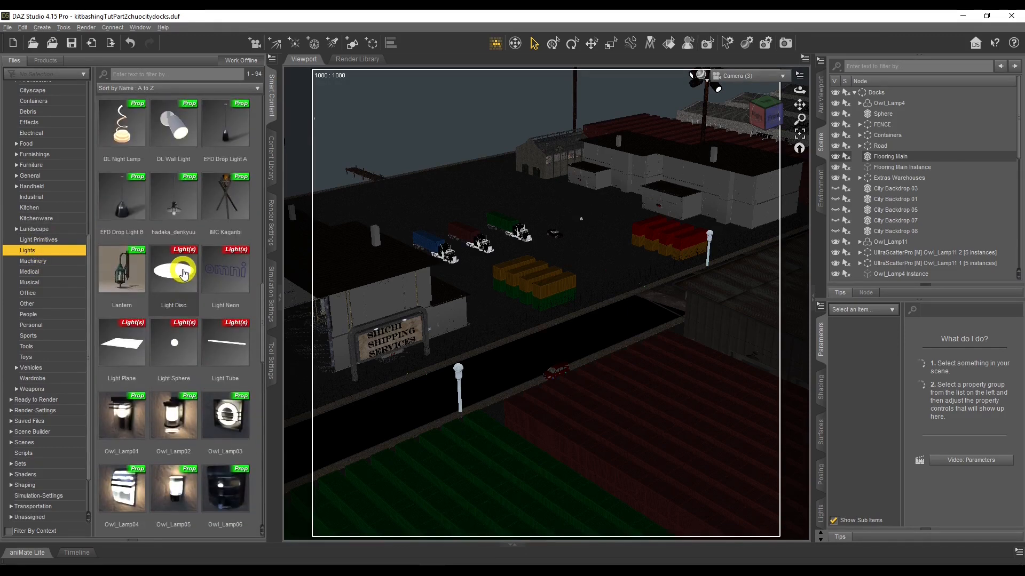
{"action": "scroll", "coordinate": [212, 355], "scroll_direction": "up", "scroll_amount": 8}
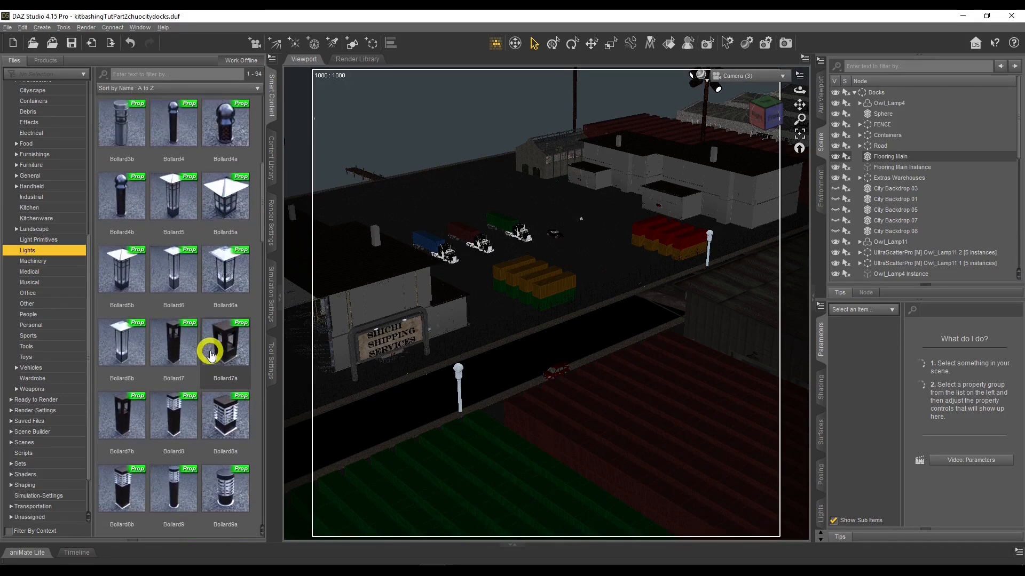
{"action": "scroll", "coordinate": [211, 354], "scroll_direction": "up", "scroll_amount": 1}
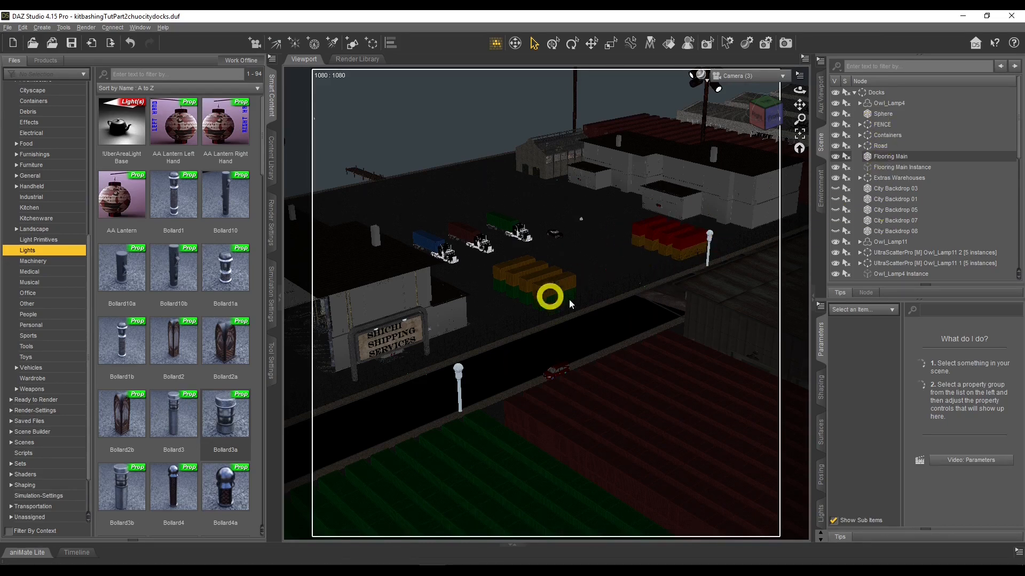
Orbit the viewport around the docks scene to inspect its layout and lighting
{"action": "left_click", "coordinate": [854, 93]}
{"action": "left_click", "coordinate": [855, 93]}
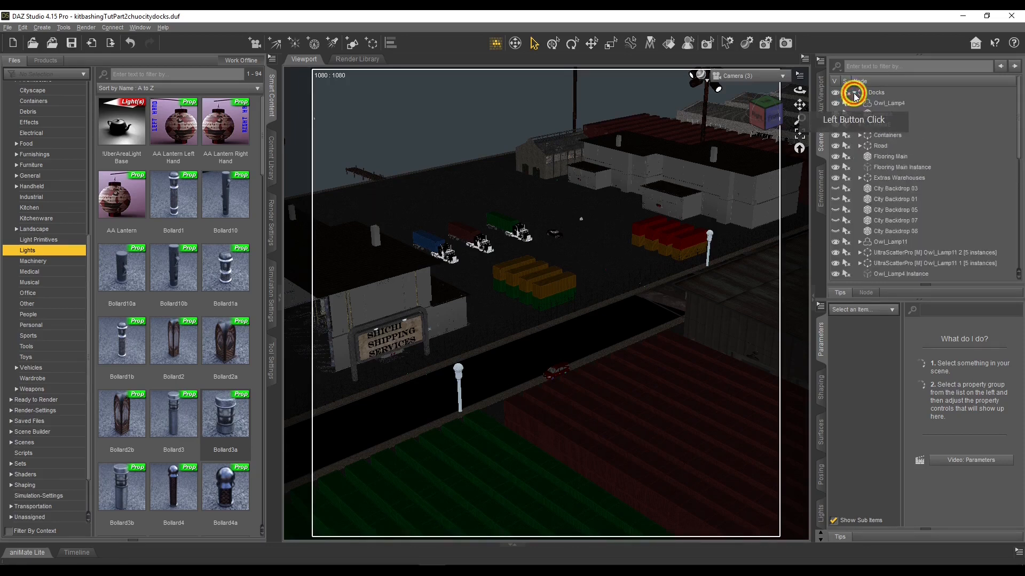
{"action": "left_click", "coordinate": [708, 239]}
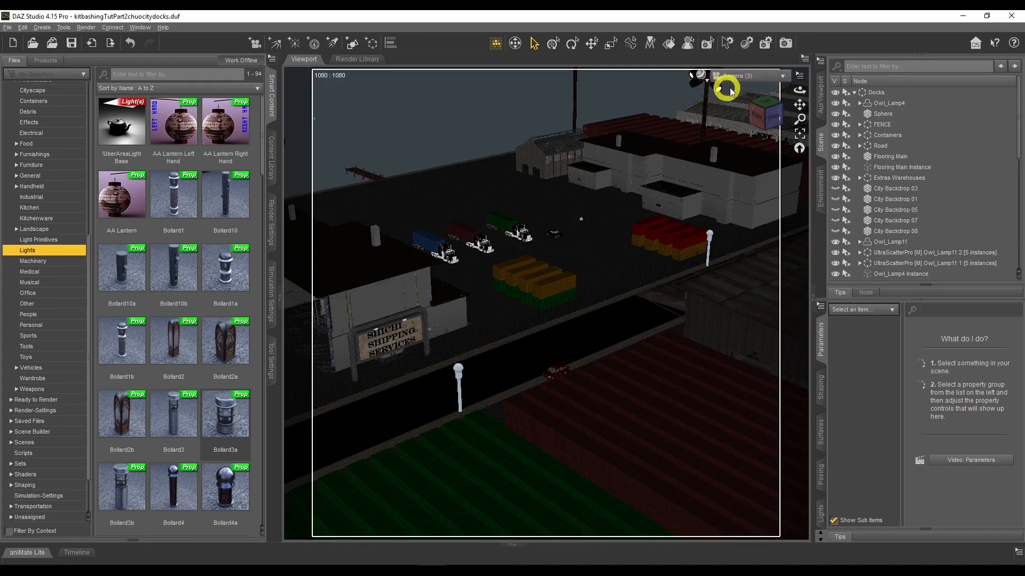
{"action": "left_click_drag", "start_coordinate": [799, 90], "coordinate": [630, 119]}
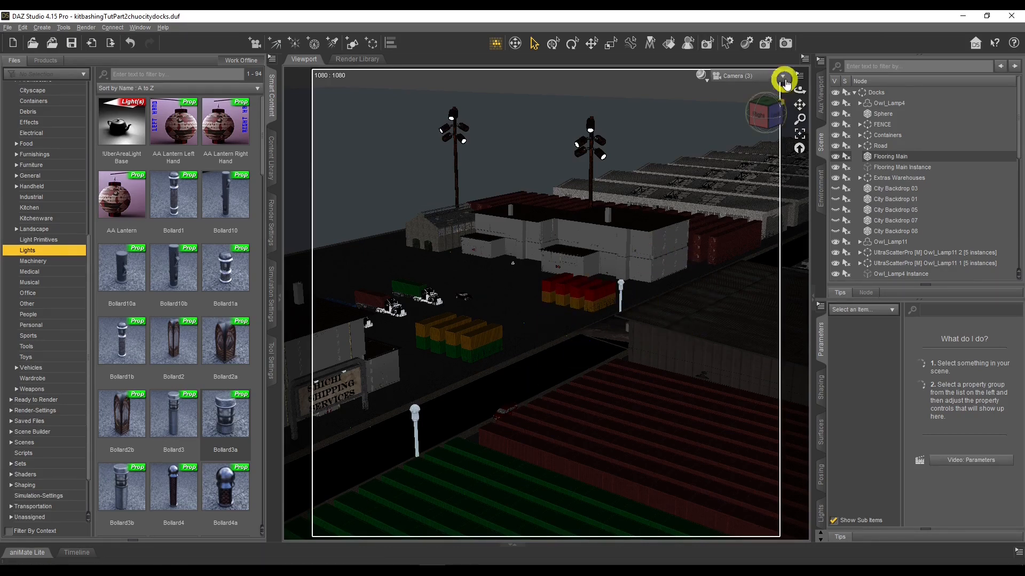
{"action": "left_click_drag", "start_coordinate": [798, 91], "coordinate": [797, 89]}
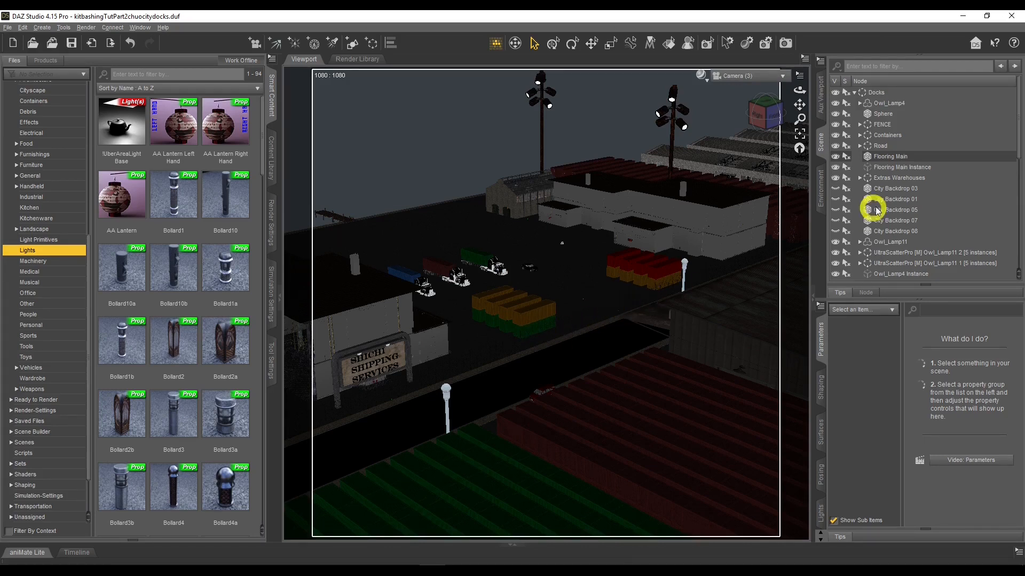
{"action": "left_click_drag", "start_coordinate": [800, 89], "coordinate": [644, 103]}
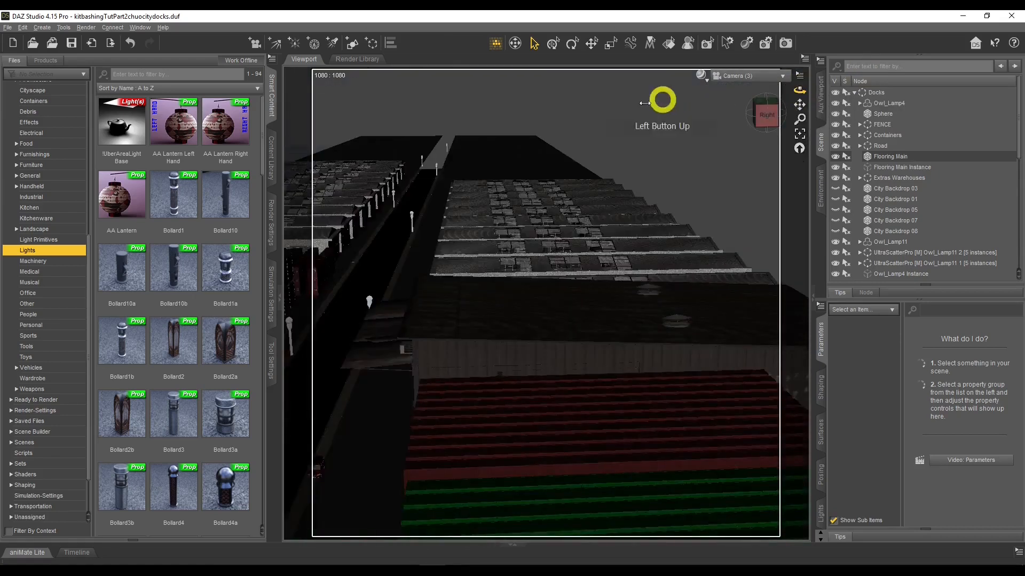
{"action": "mouse_move", "coordinate": [797, 88]}
{"action": "left_mouse_down"}
{"action": "mouse_move", "coordinate": [783, 89]}
{"action": "mouse_move", "coordinate": [788, 101]}
{"action": "mouse_move", "coordinate": [772, 91]}
{"action": "mouse_move", "coordinate": [808, 91]}
{"action": "mouse_move", "coordinate": [796, 92]}
{"action": "left_mouse_up"}
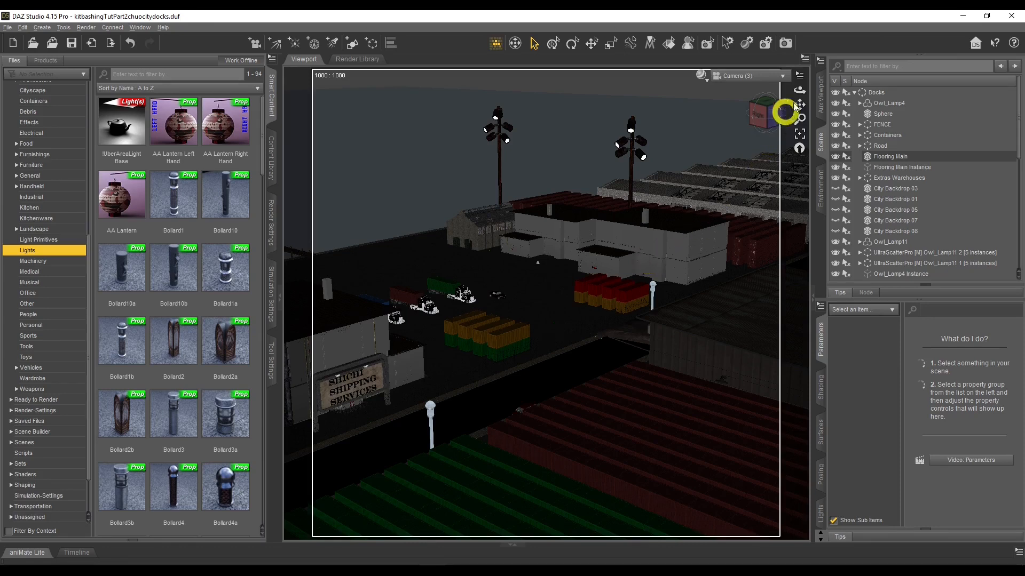
{"action": "left_click_drag", "start_coordinate": [798, 91], "coordinate": [798, 92]}
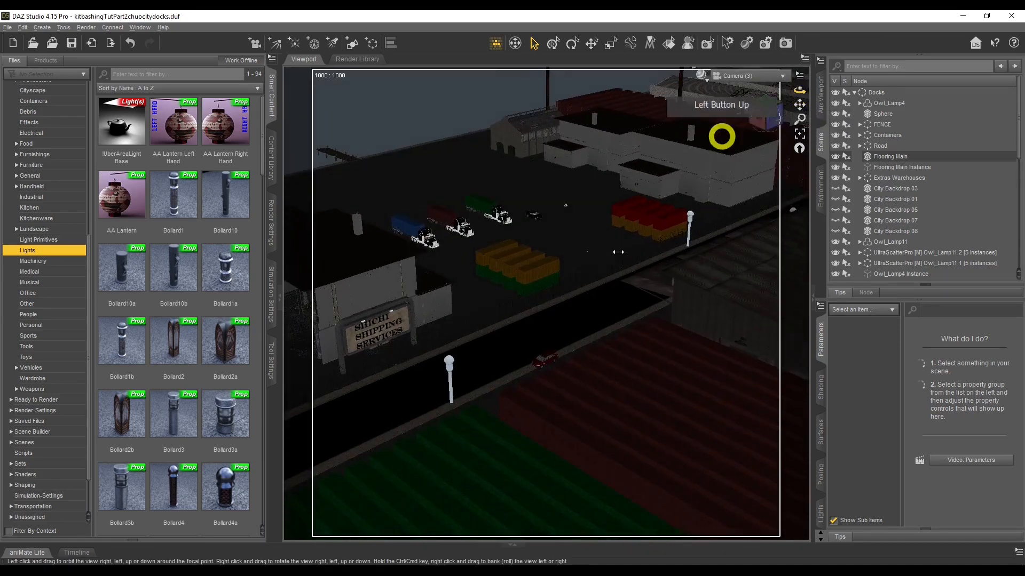